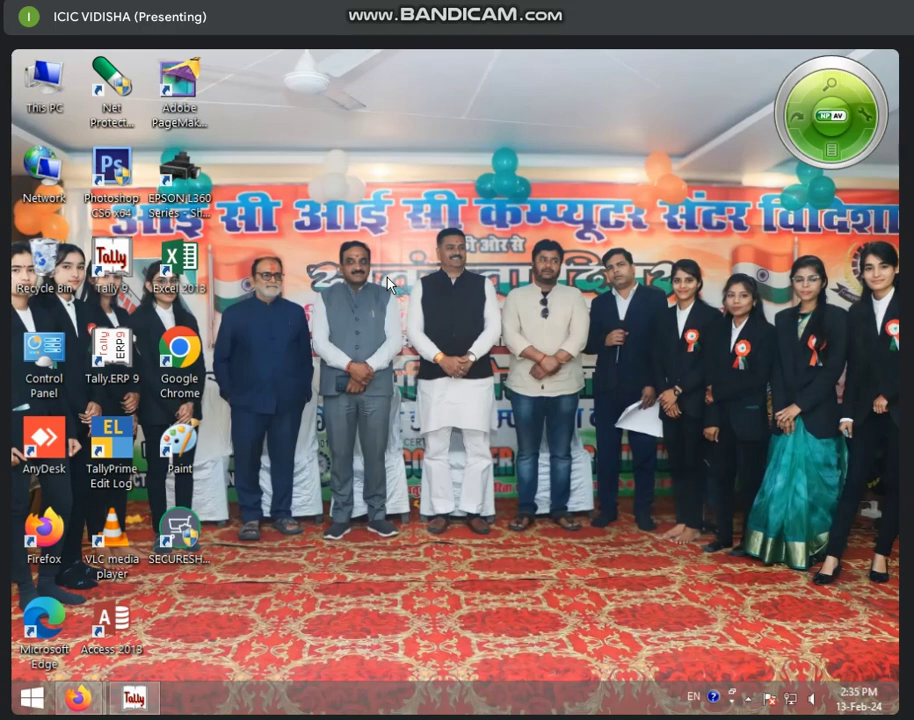
Launch Excel 2013 and create a blank workbook, Book1, with an empty Sheet1
double_click(180, 265)
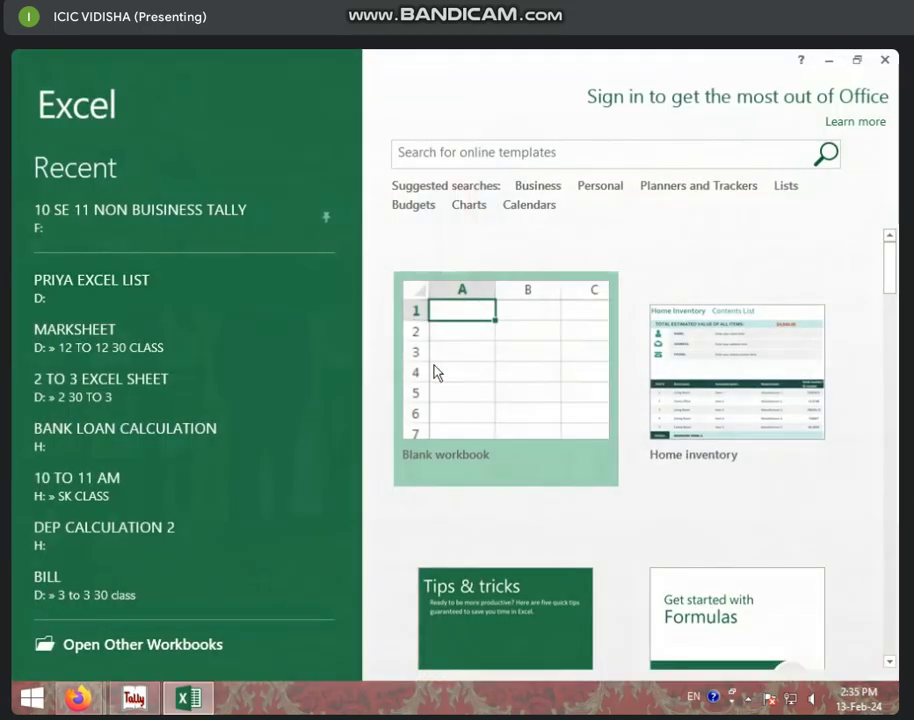
left_click(434, 371)
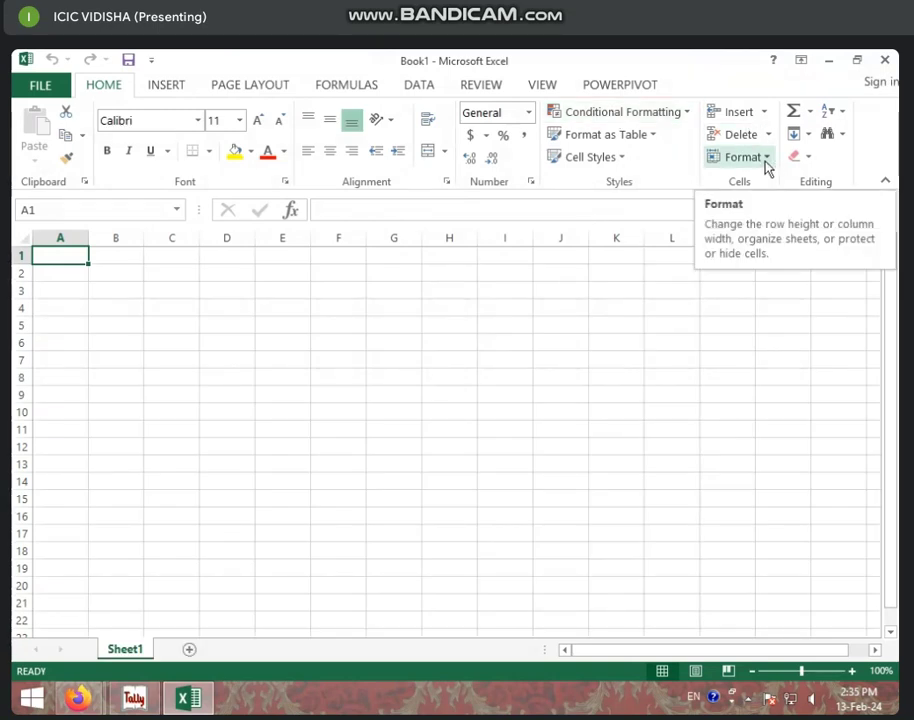
left_click(766, 160)
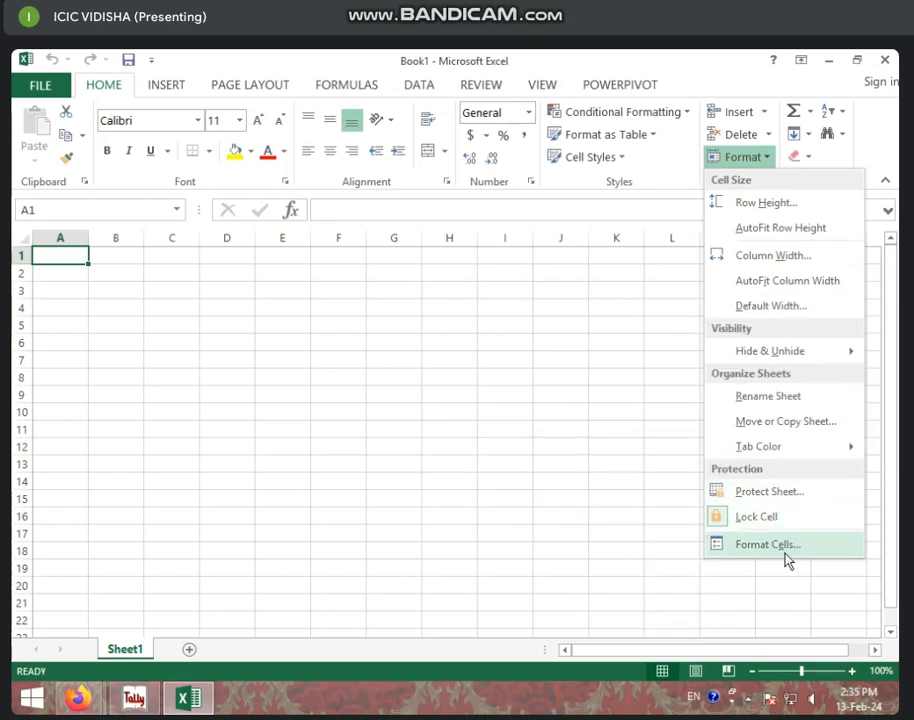
left_click(277, 475)
left_click(341, 376)
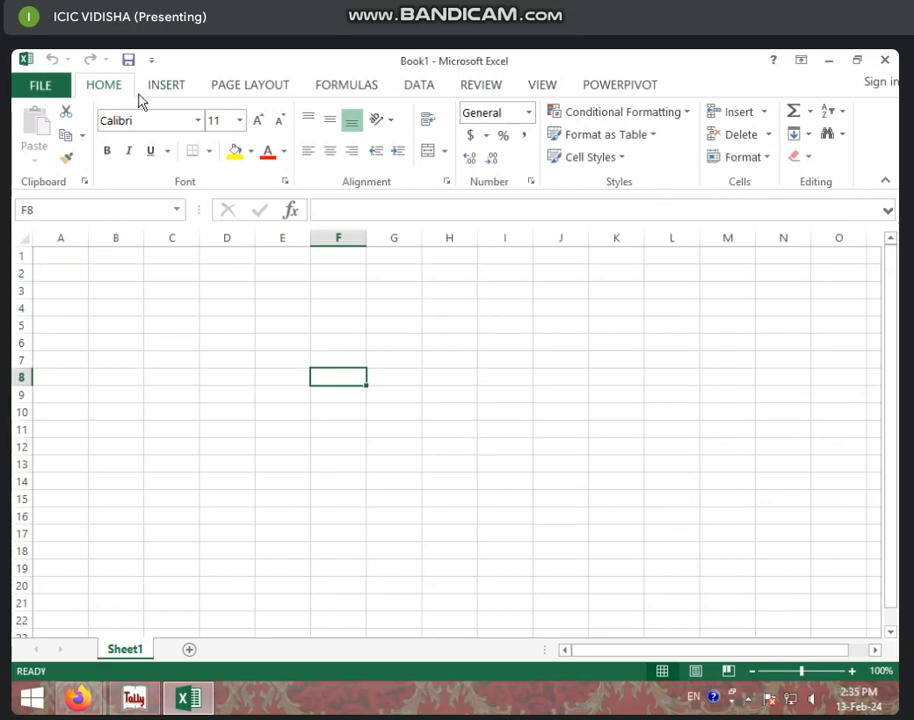
Open the 2 TO 3 EXCEL SHEET workbook from the recent workbooks list
left_click(40, 88)
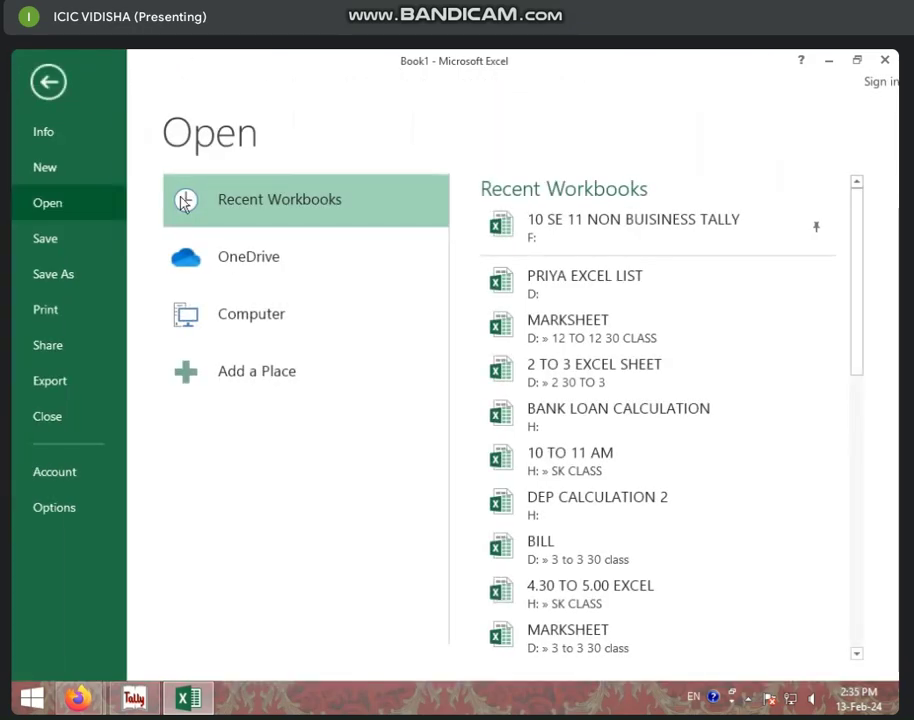
left_click(567, 386)
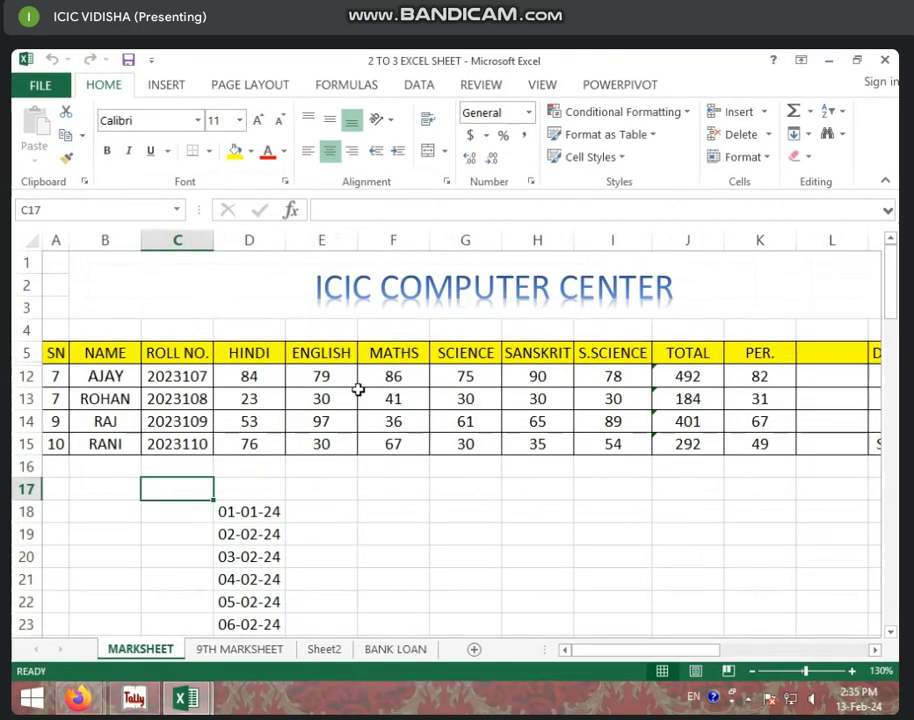
left_click(390, 428)
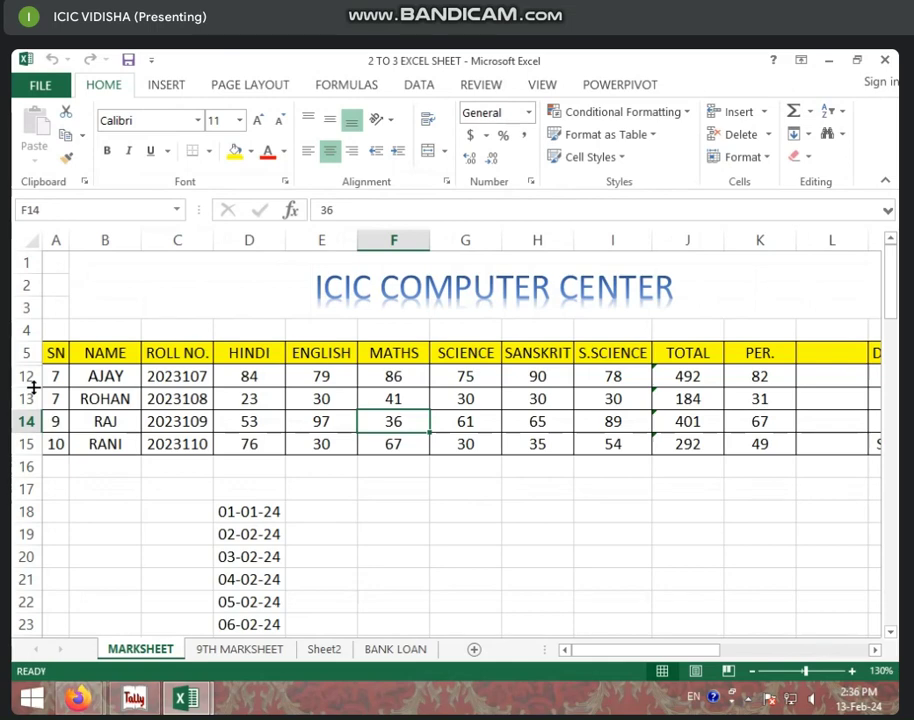
Unhide the hidden rows 6–11 so all ten student records show
left_click_drag(27, 290, 28, 443)
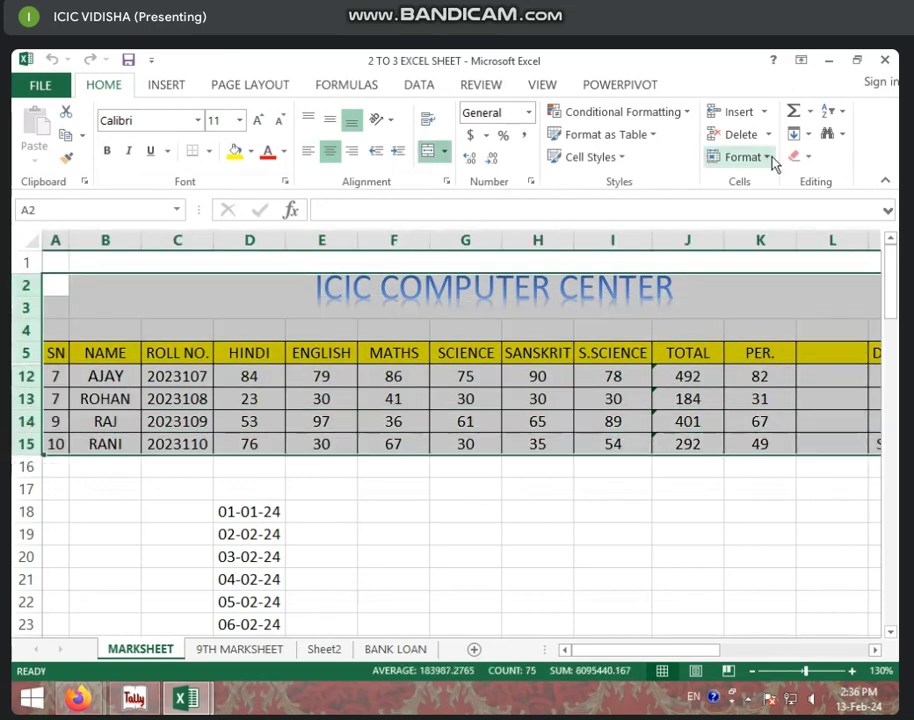
left_click(743, 157)
mouse_move(770, 351)
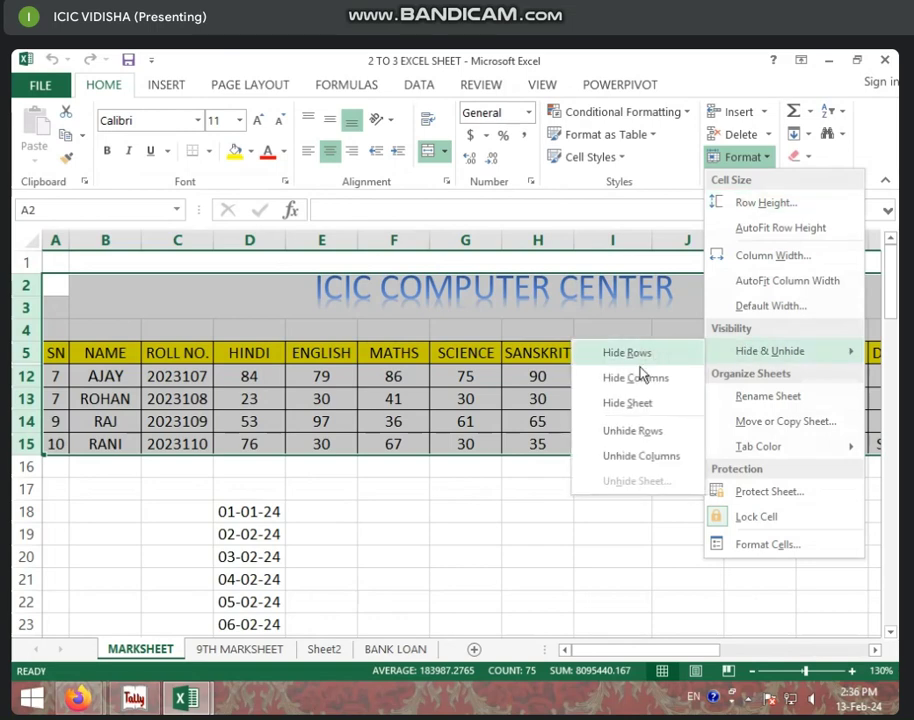
left_click(617, 432)
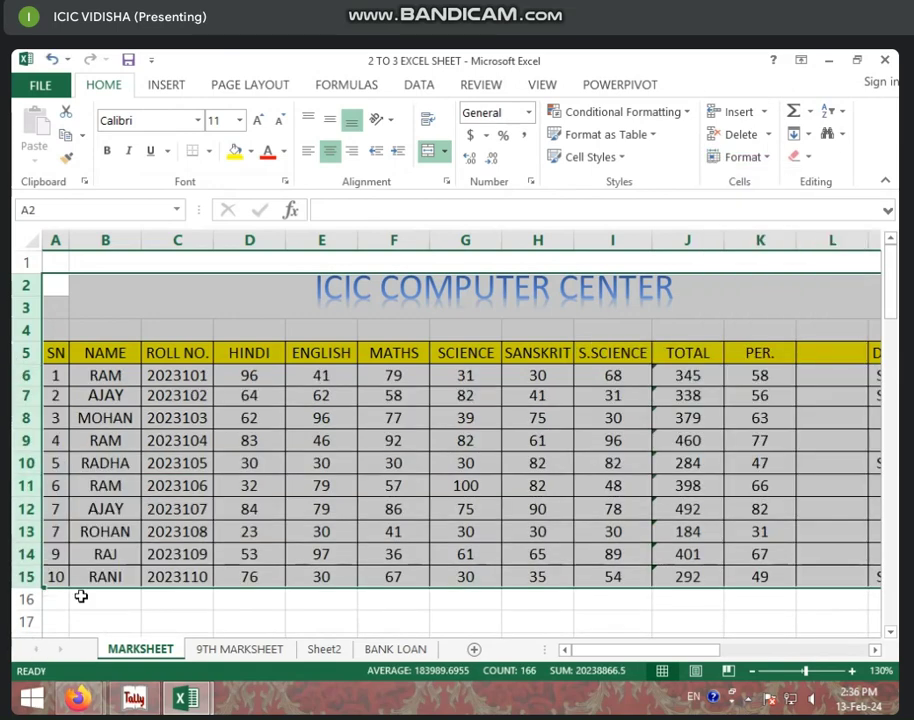
left_click(185, 554)
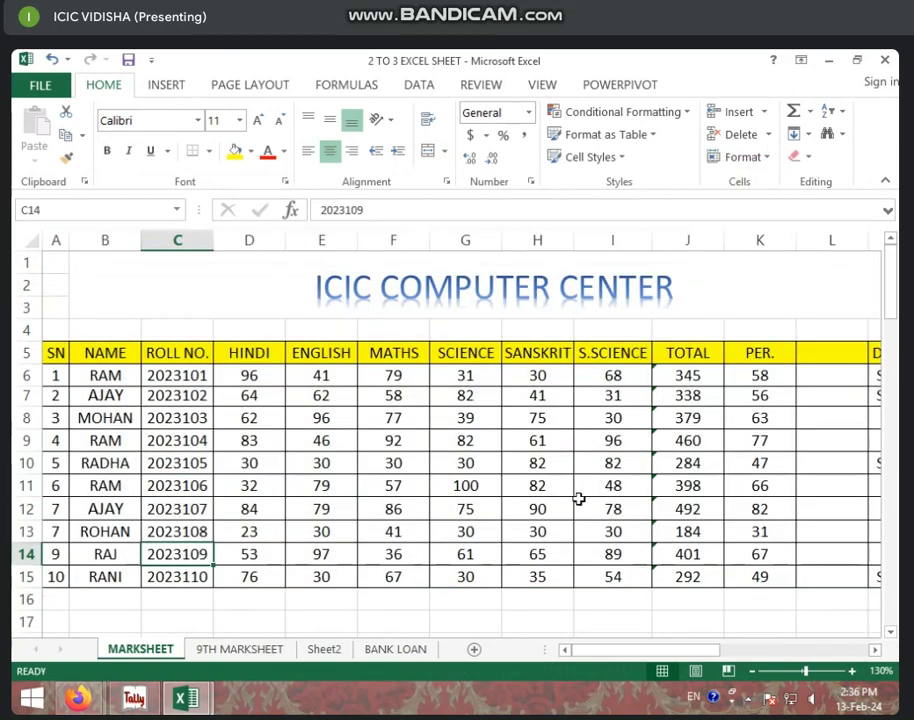
Enter 23 as the SANSKRIT mark in H11 and 36 as the SCIENCE mark in G11
left_click(766, 158)
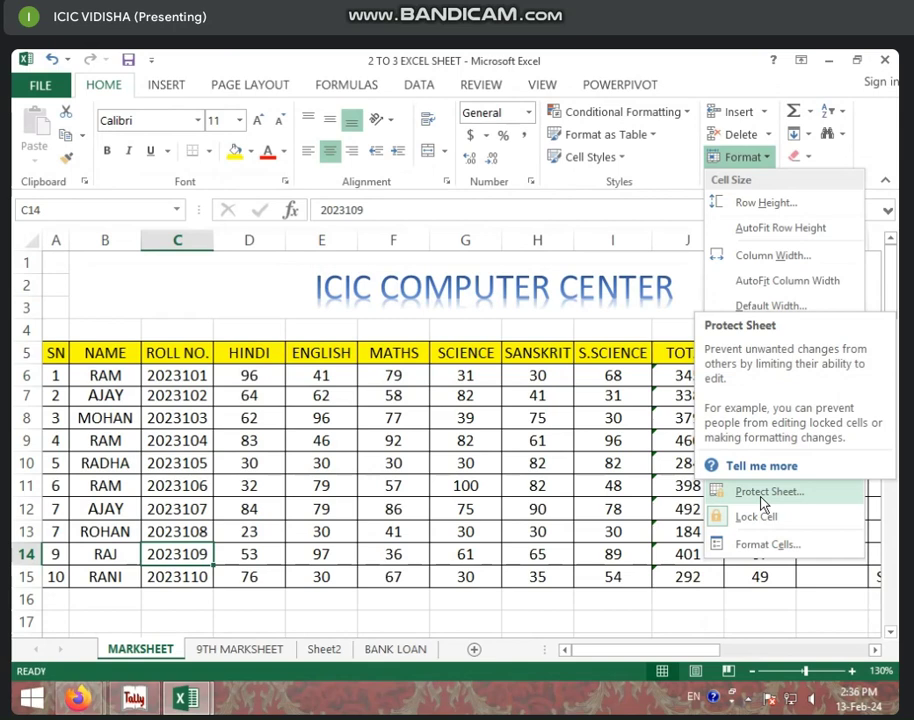
left_click(547, 494)
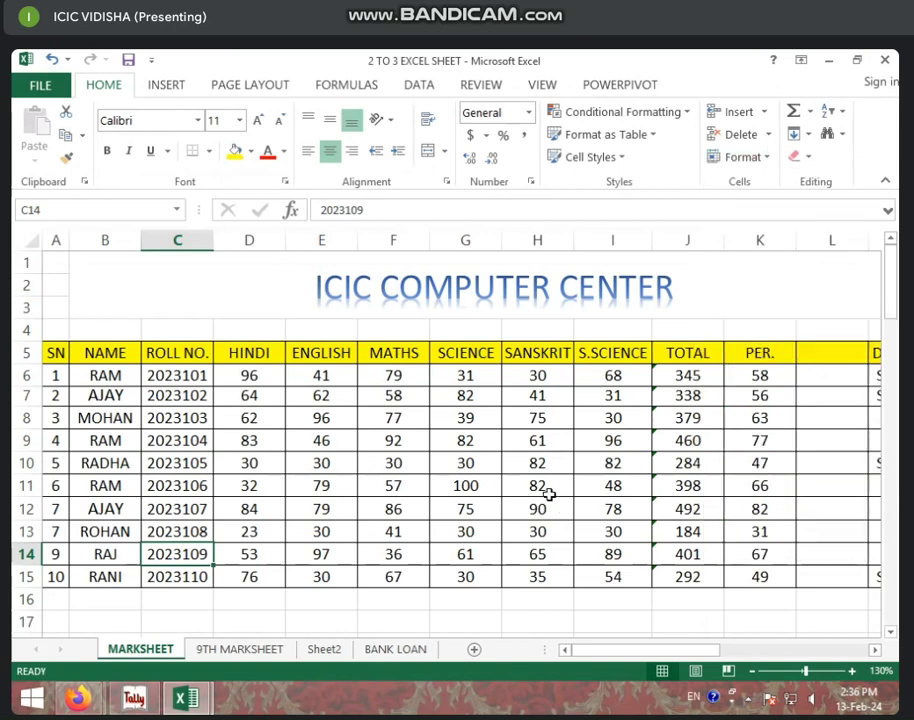
left_click(539, 487)
type("23")
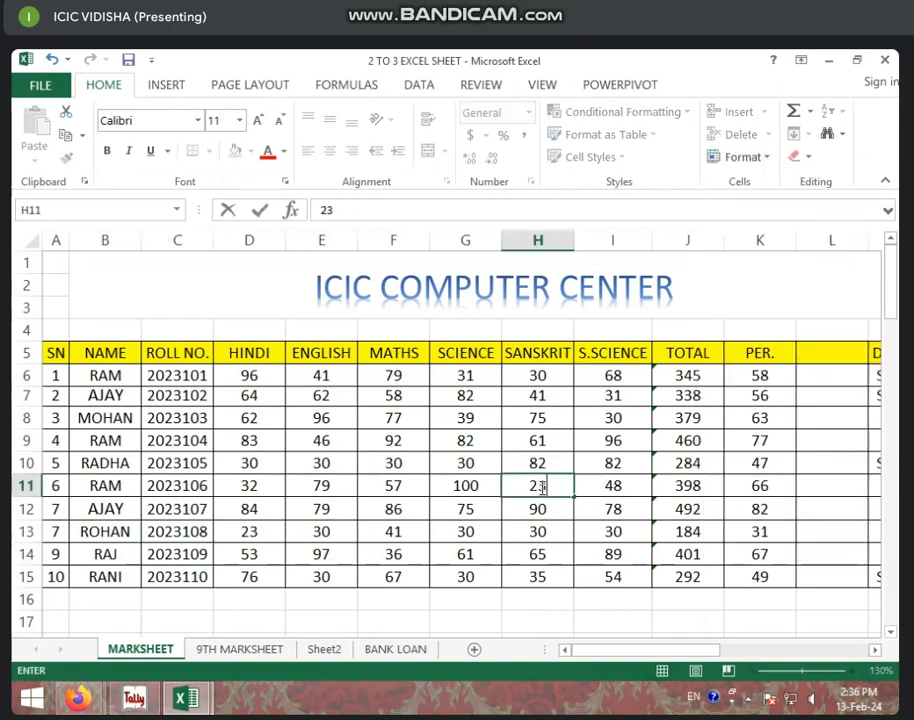
left_click(490, 484)
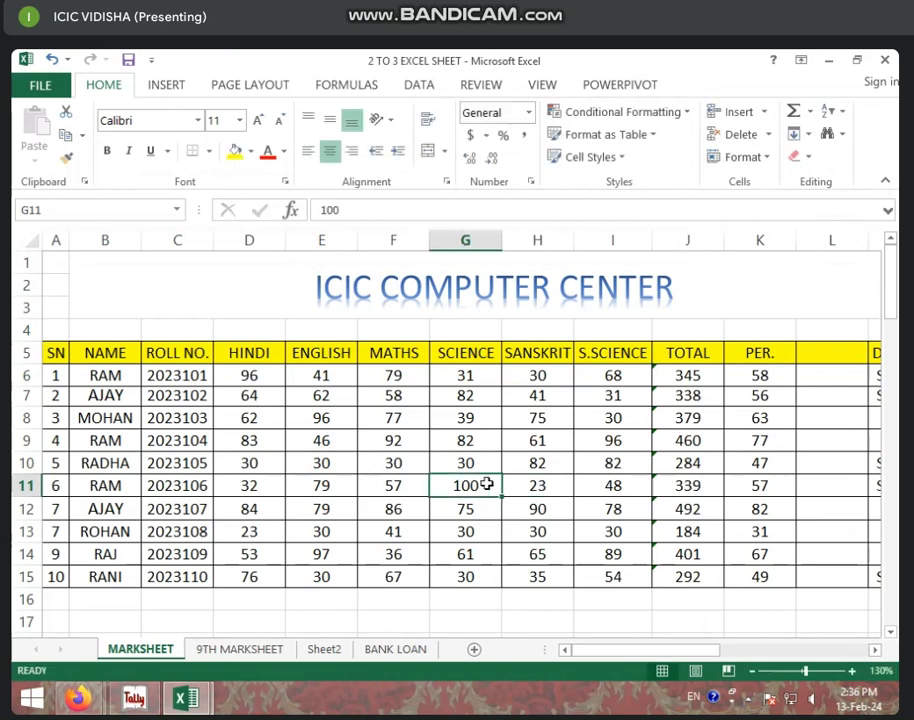
type("36")
left_click(486, 516)
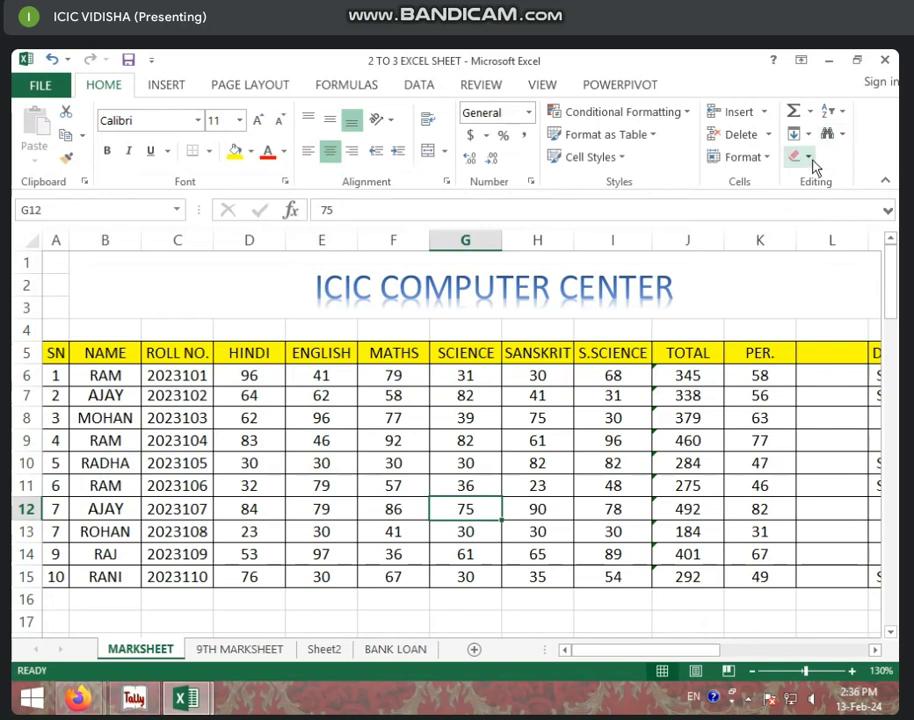
left_click(742, 157)
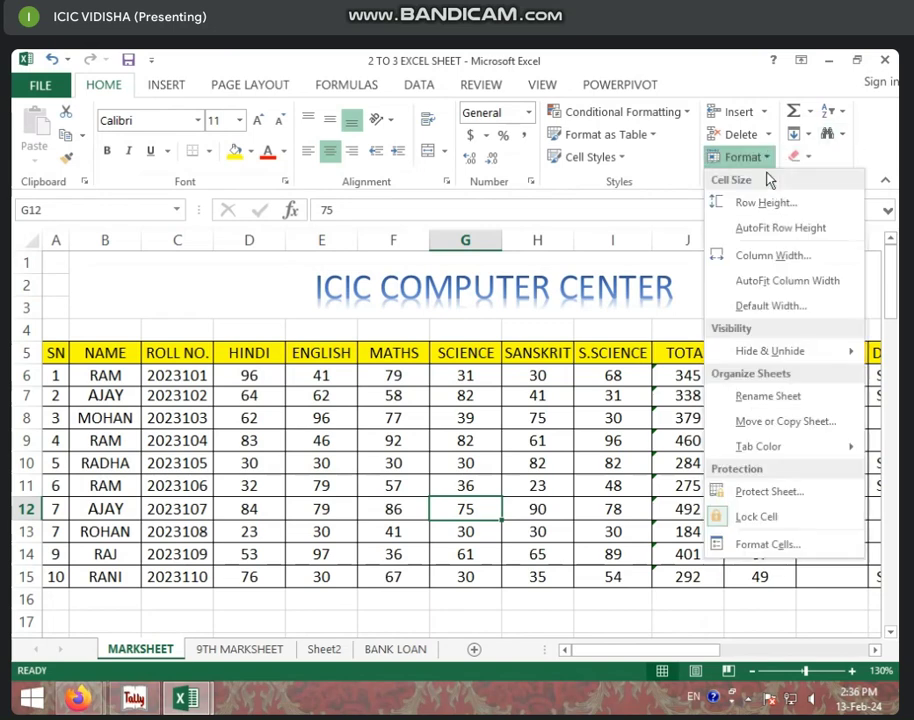
Protect the MARKSHEET sheet with a password, confirming it when prompted
left_click(768, 491)
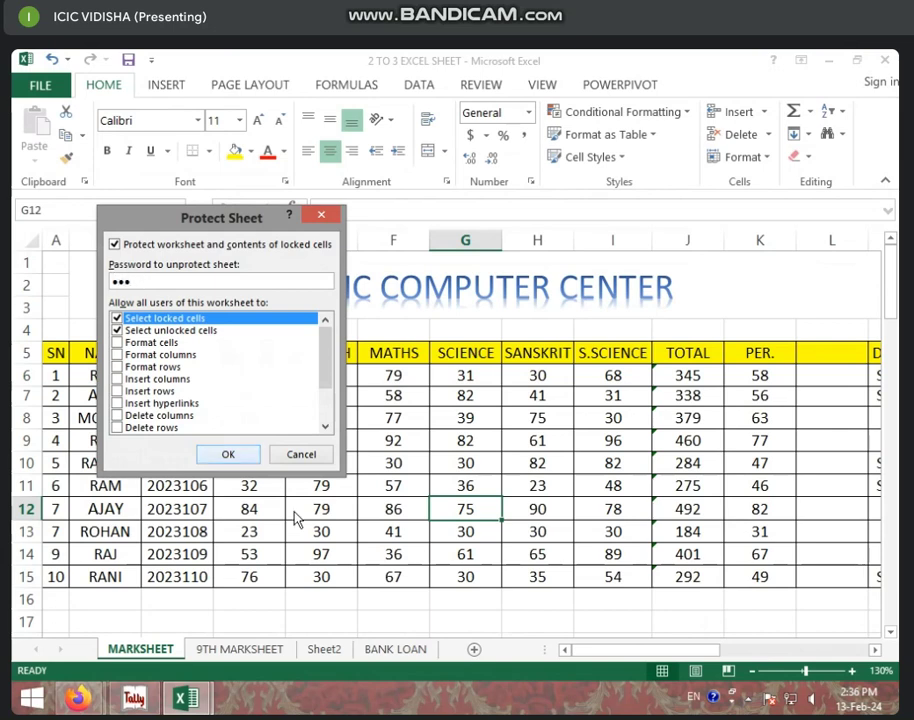
left_click(214, 456)
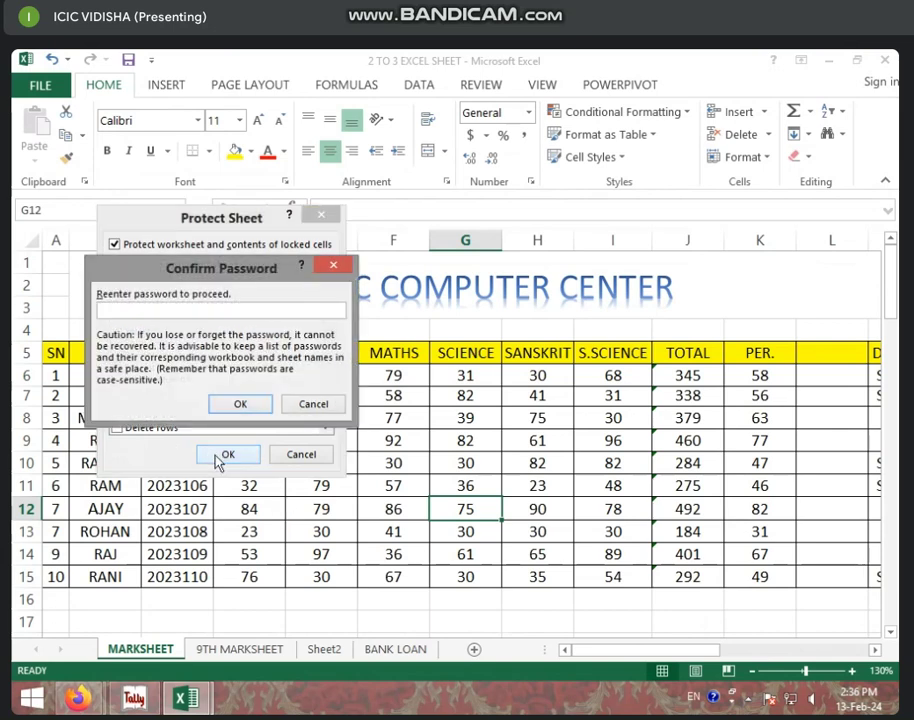
left_click(253, 409)
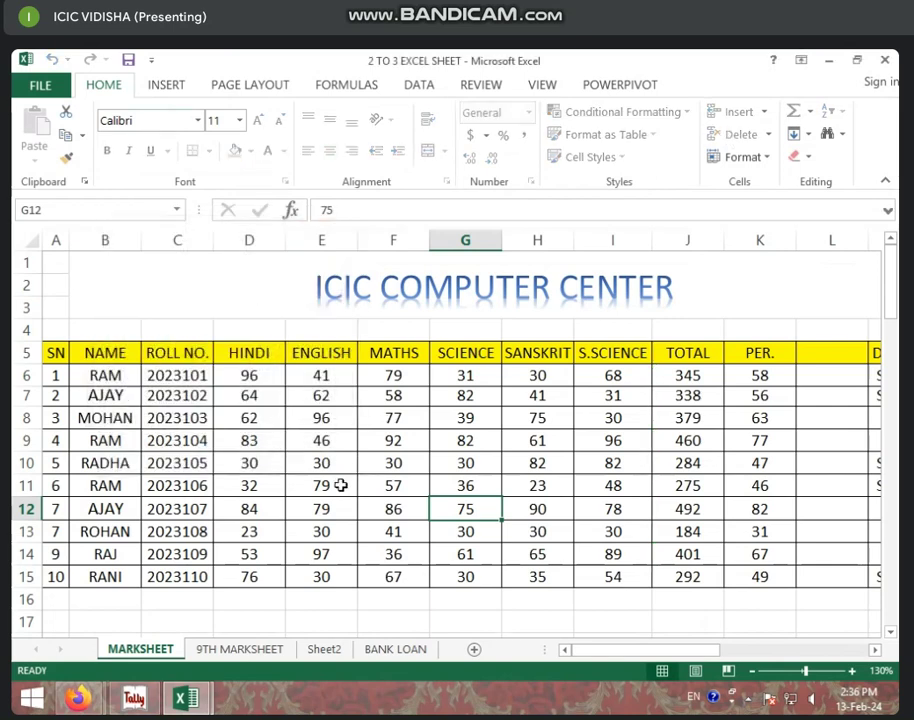
left_click(341, 485)
Unlock the protected range by entering its password in the Unlock Range prompt
double_click(352, 482)
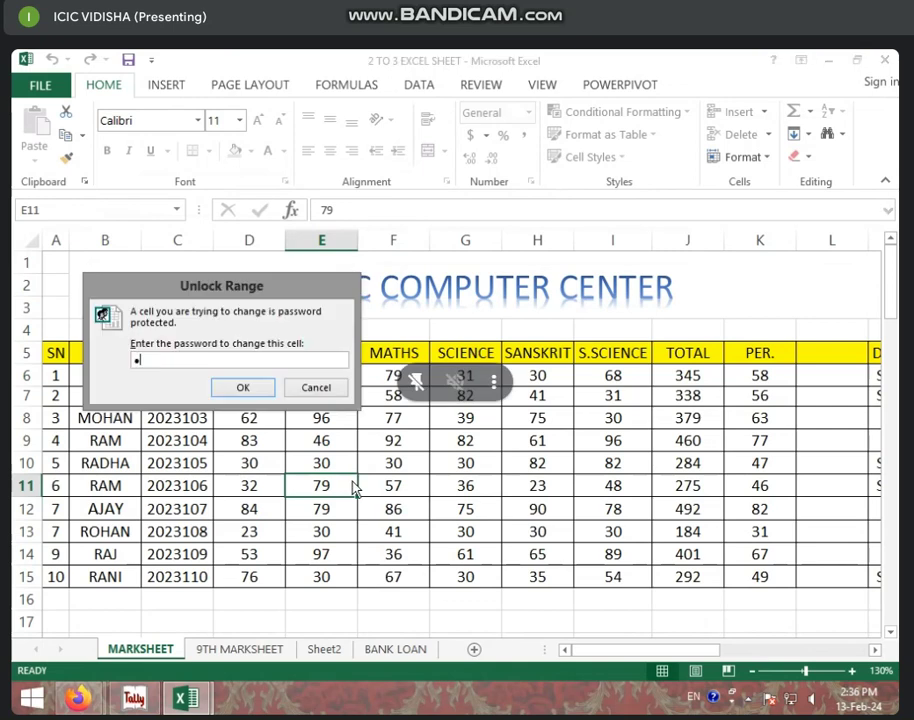
left_click(313, 388)
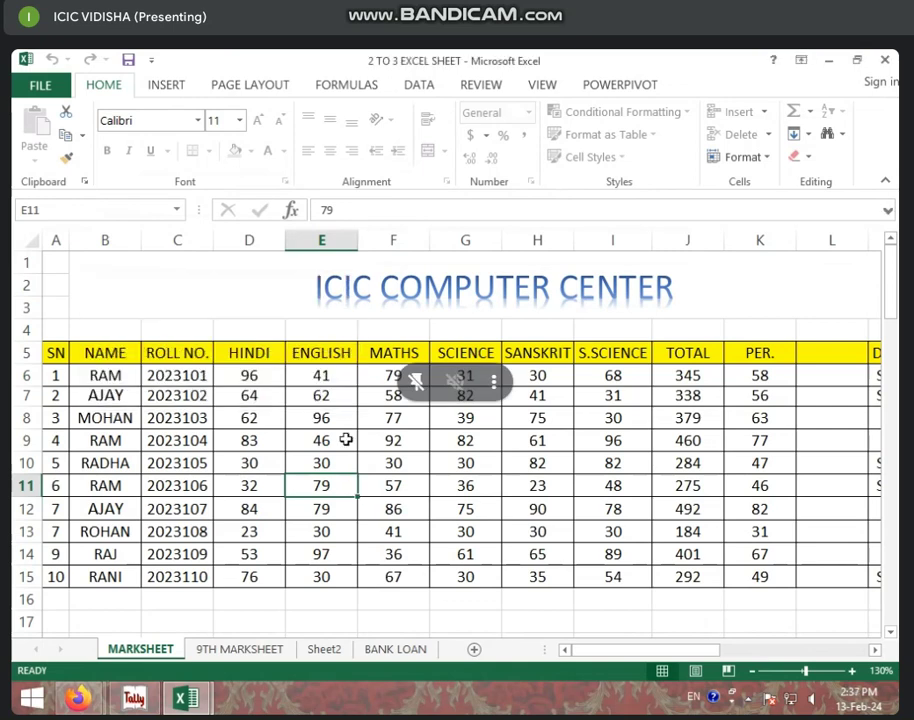
left_click(351, 458)
double_click(352, 462)
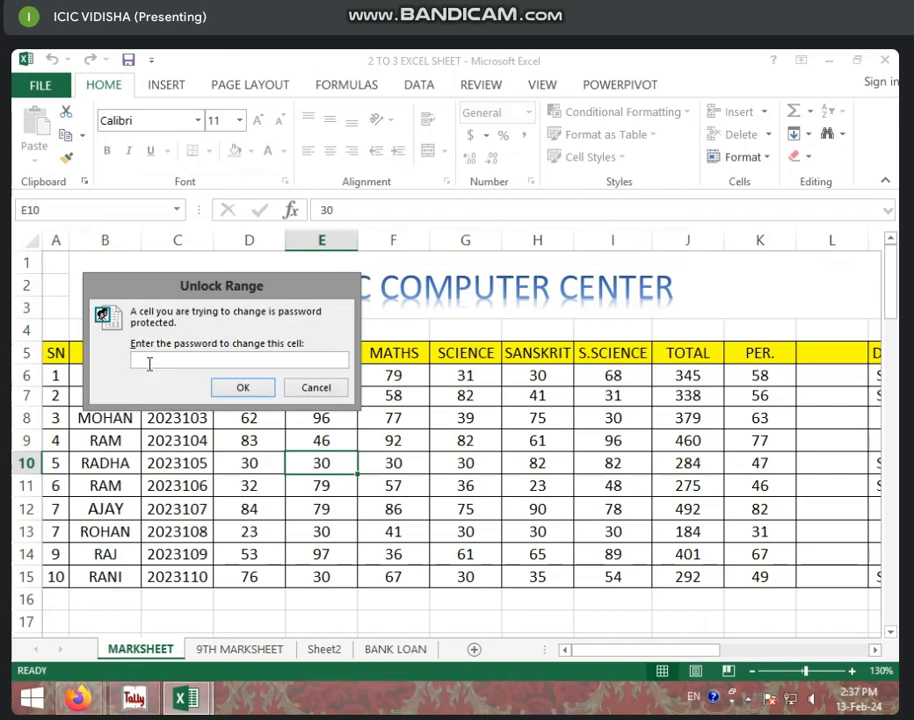
left_click(242, 386)
Change the MATHS mark in F8 from 77 to 63
left_click(391, 421)
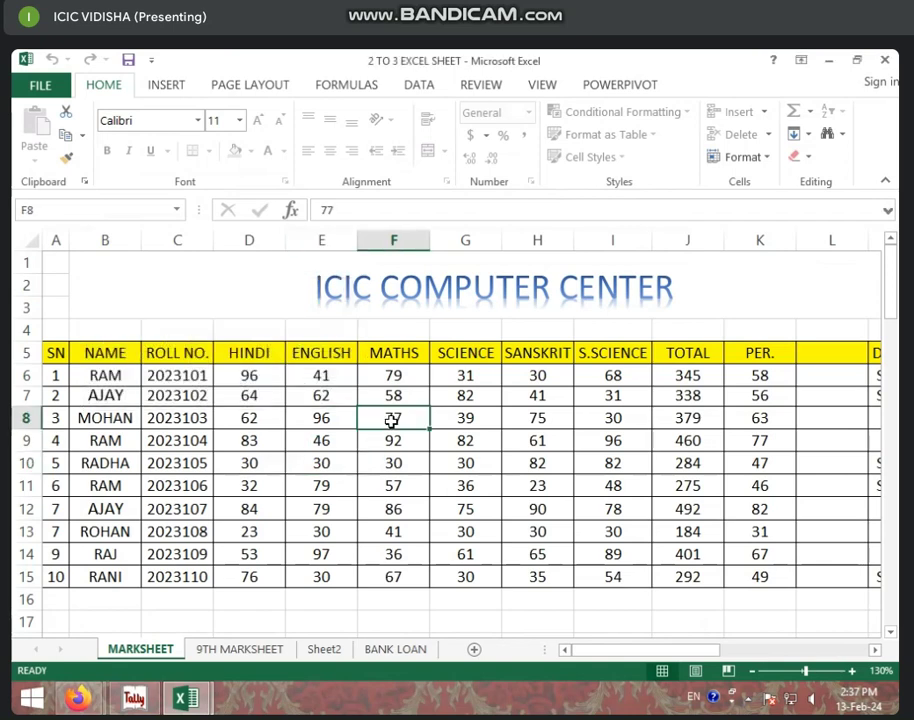
type("63")
left_click(440, 538)
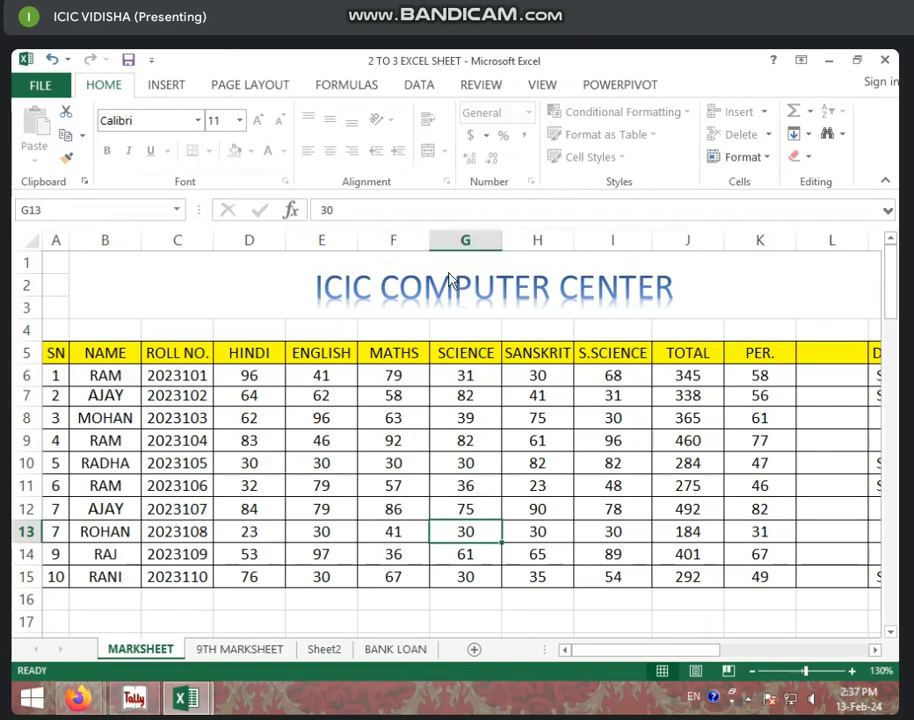
Unprotect the MARKSHEET sheet by entering its password
left_click(463, 442)
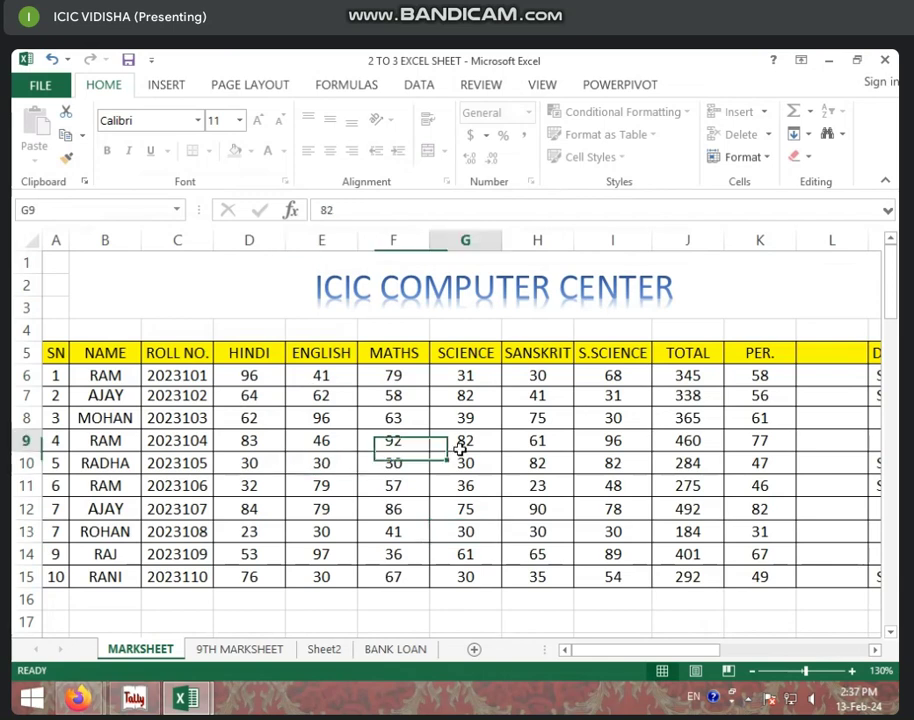
left_click(760, 157)
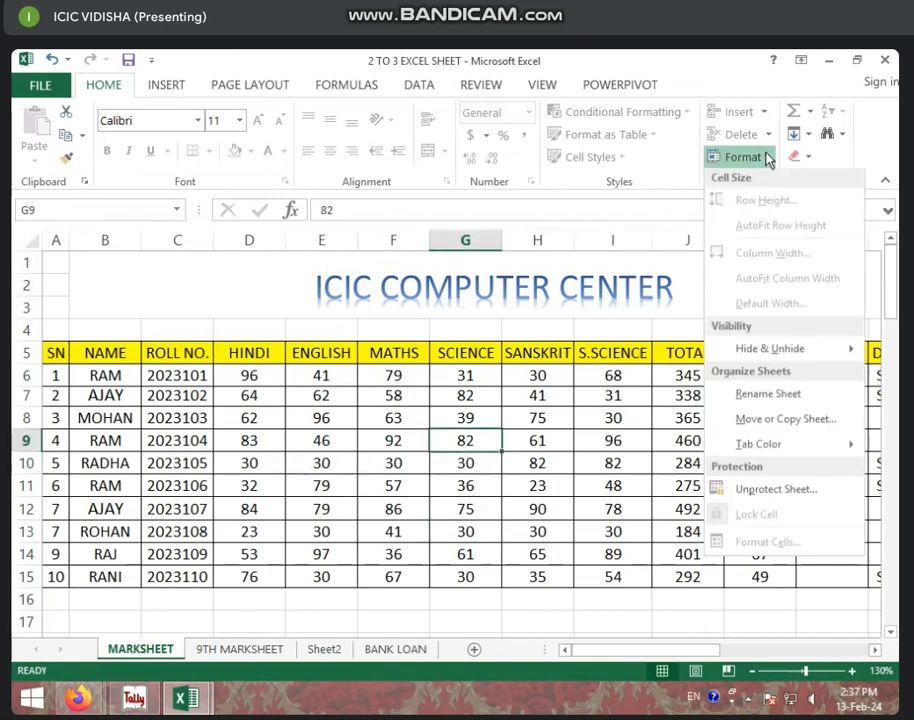
left_click(758, 492)
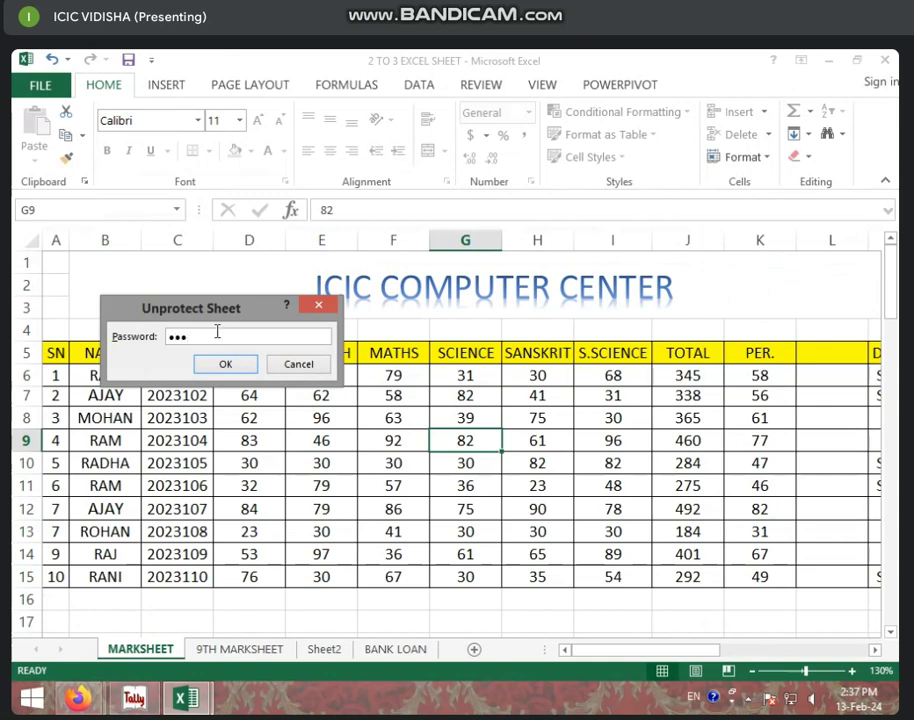
left_click(224, 365)
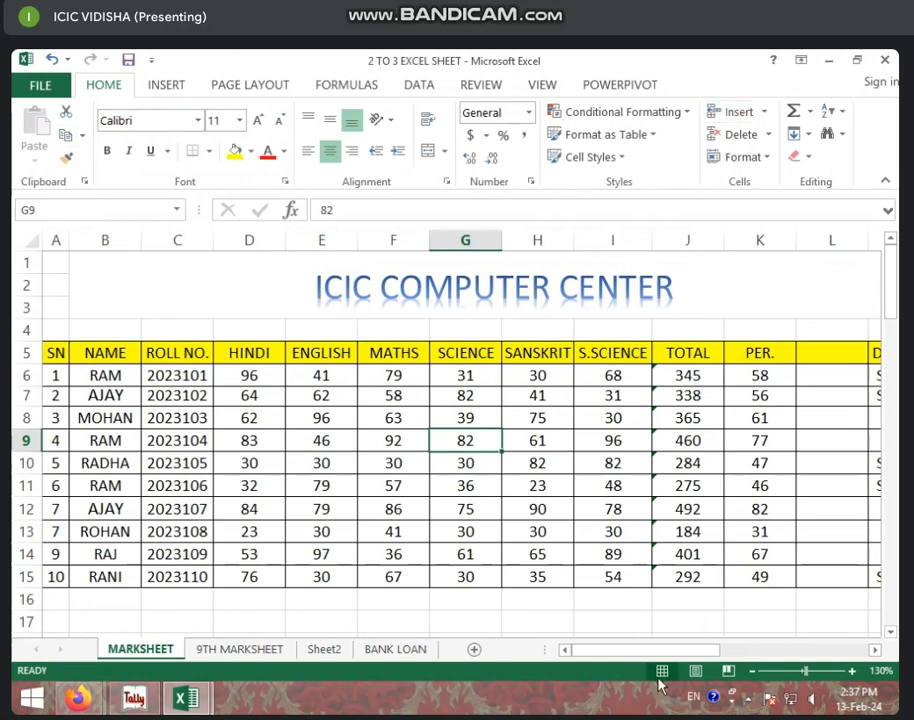
Set ROHAN's MATHS mark in F13 to 12
left_click(367, 538)
type("12")
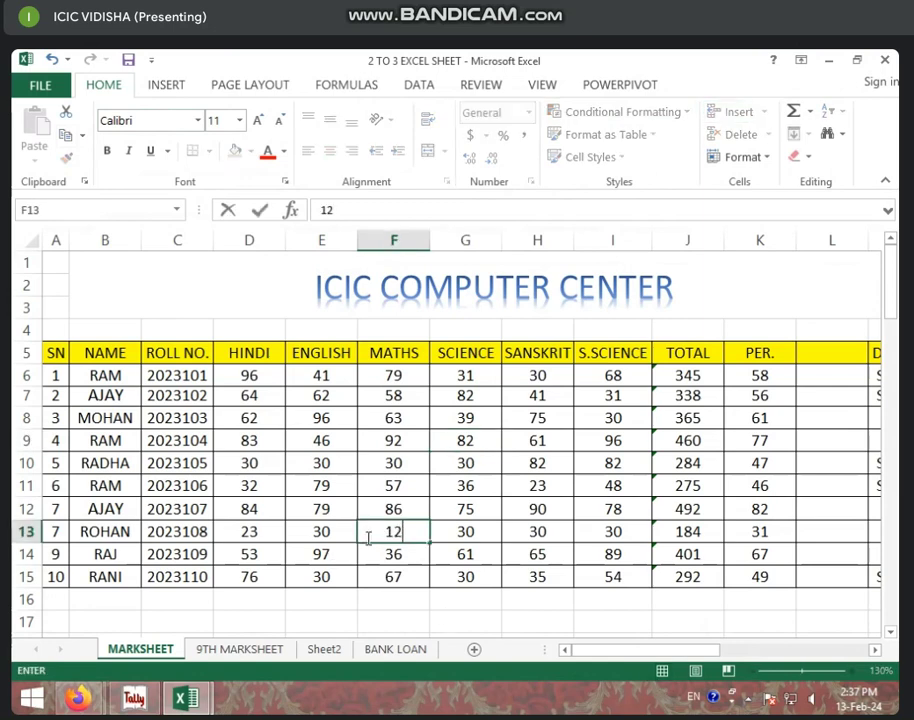
left_click(353, 532)
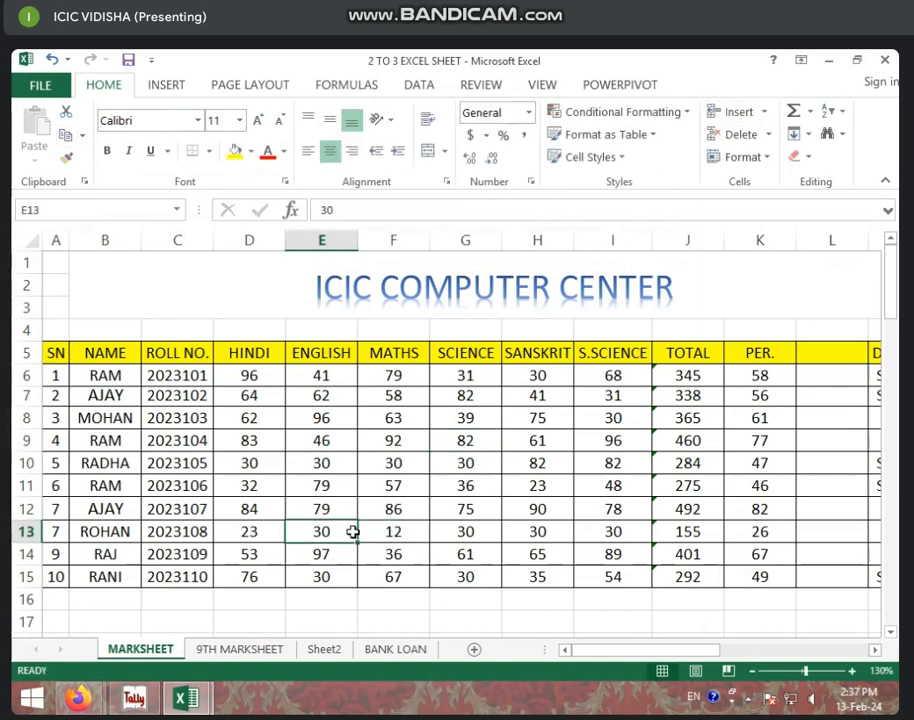
Re-protect MARKSHEET from the sheet tab's Protect Sheet option, entering and confirming the password
left_click(765, 158)
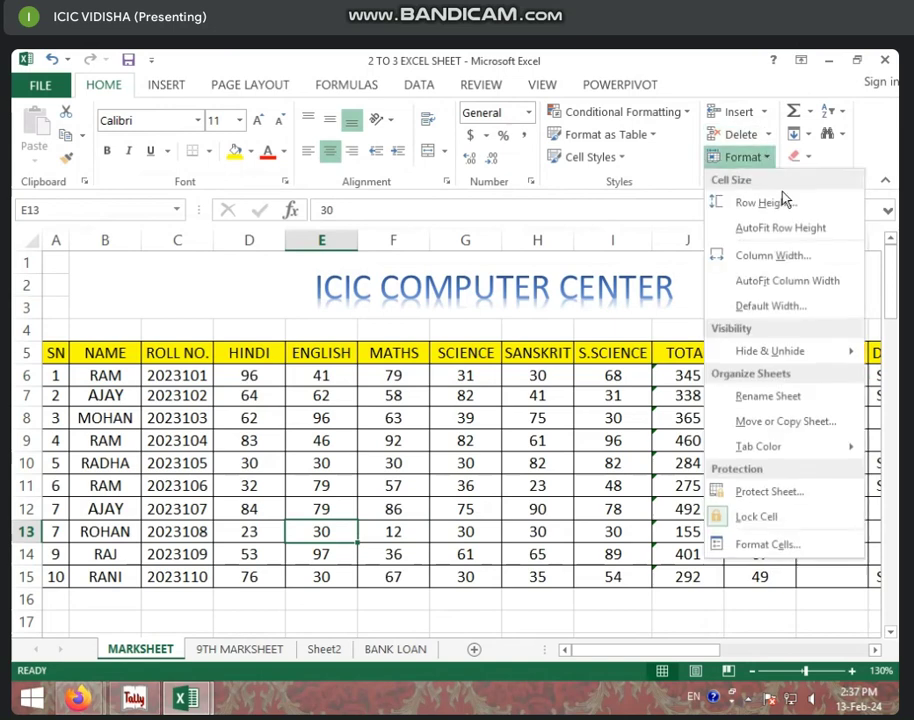
left_click(772, 492)
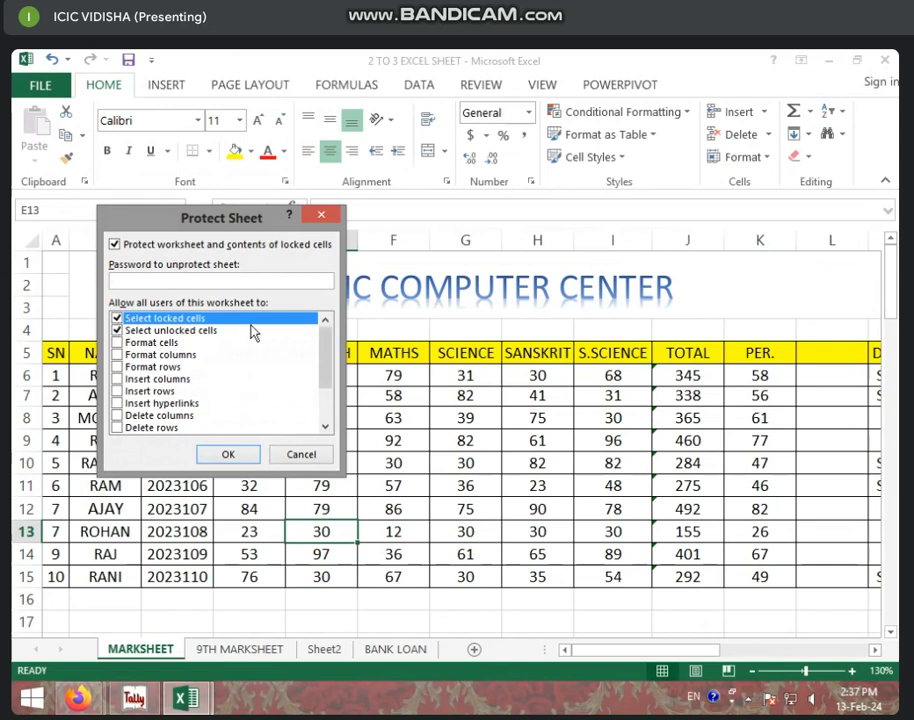
left_click(303, 456)
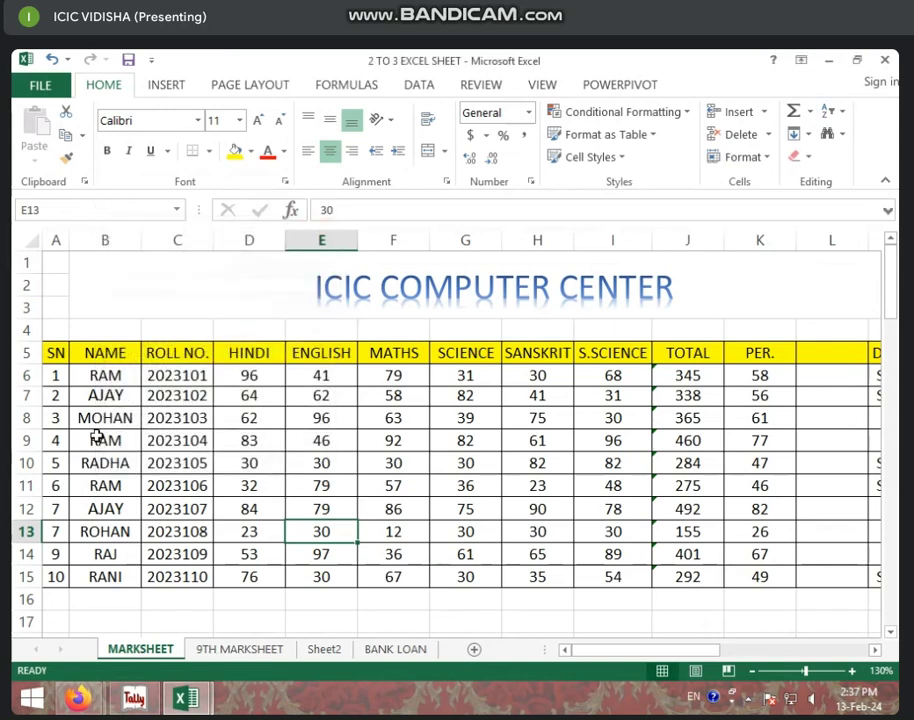
right_click(144, 651)
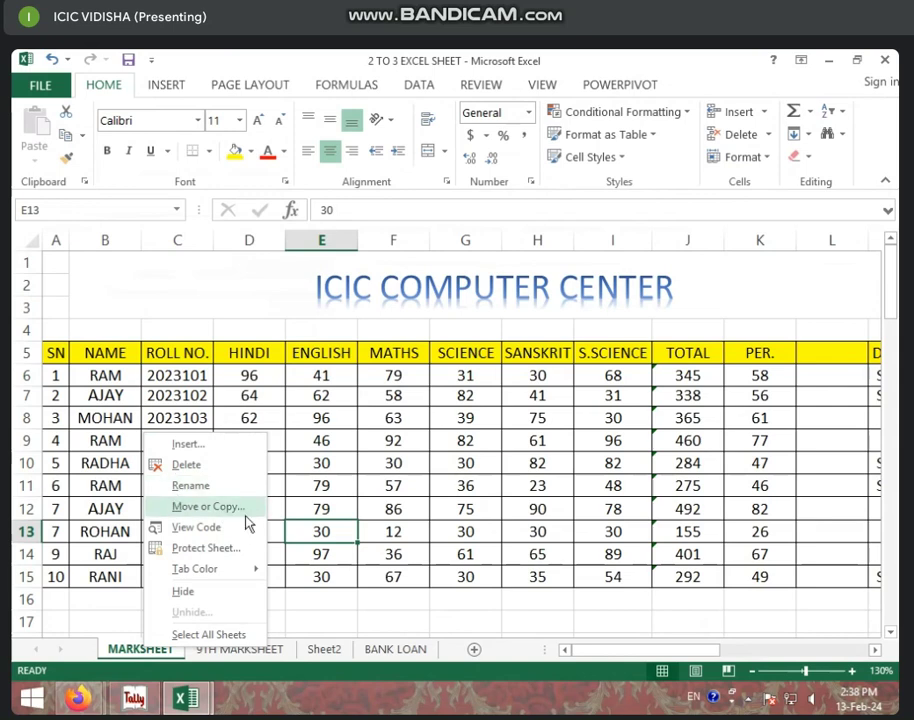
left_click(195, 552)
left_click_drag(177, 428, 197, 288)
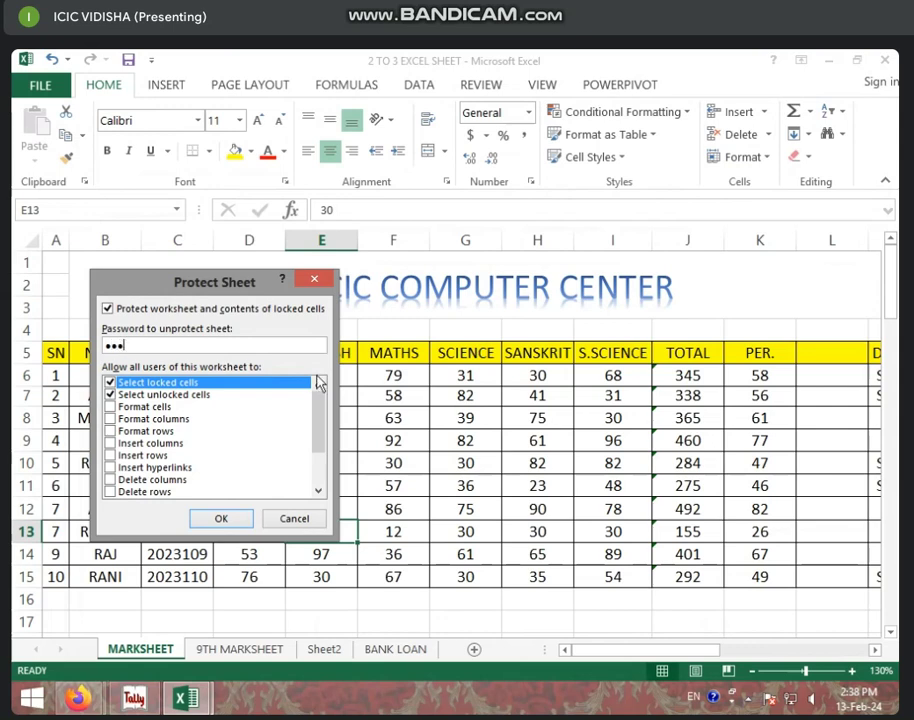
left_click(220, 517)
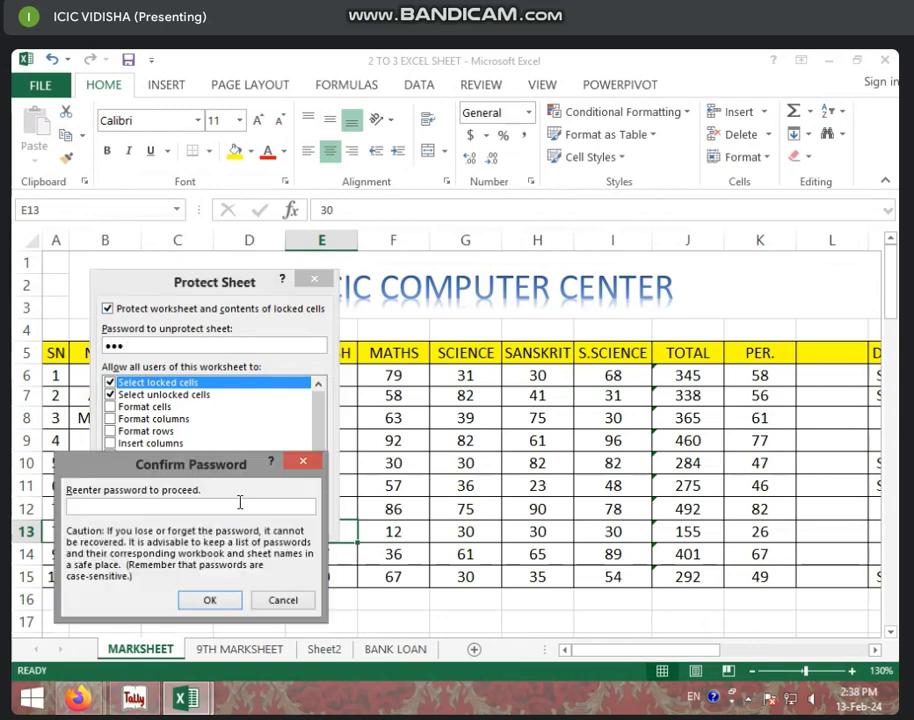
left_click_drag(197, 472, 259, 291)
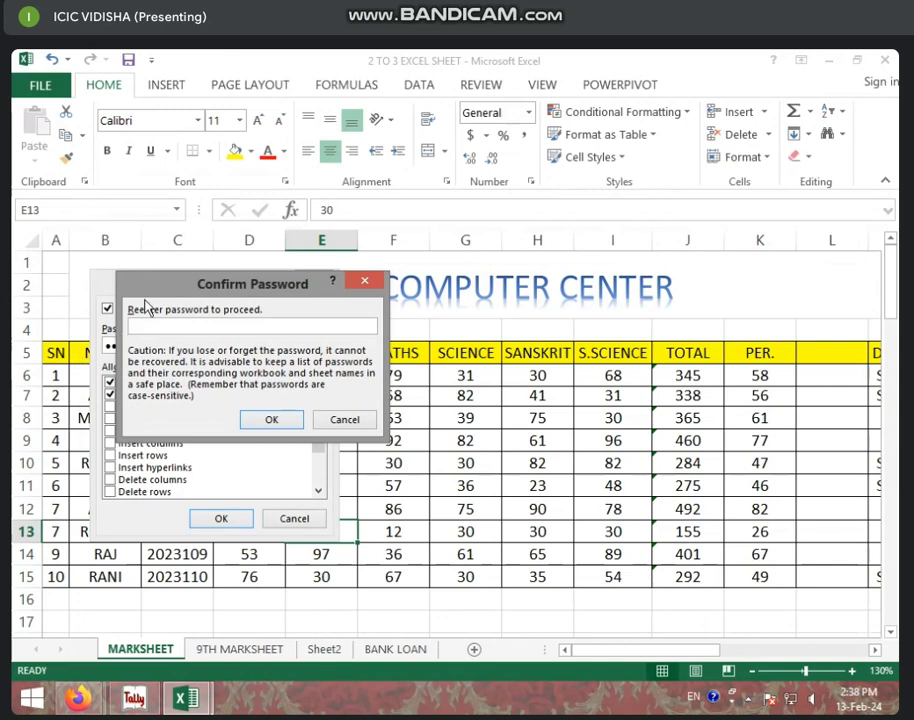
left_click_drag(160, 288, 313, 290)
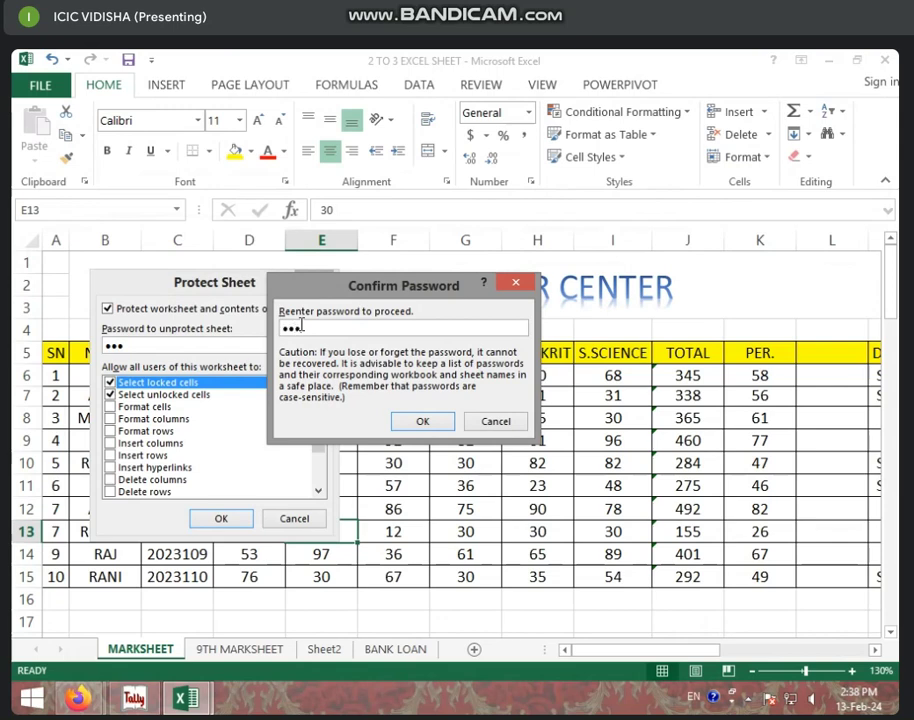
left_click(422, 421)
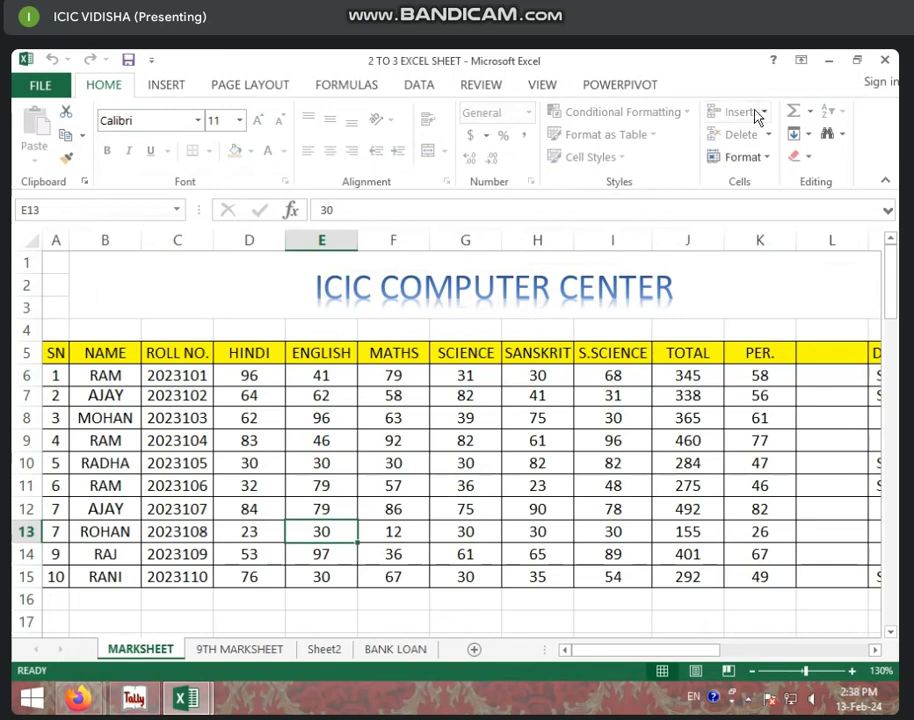
Show the FORMULAS tab and confirm cell F8 refuses deletion on the protected sheet
left_click(160, 85)
left_click(240, 85)
left_click(342, 87)
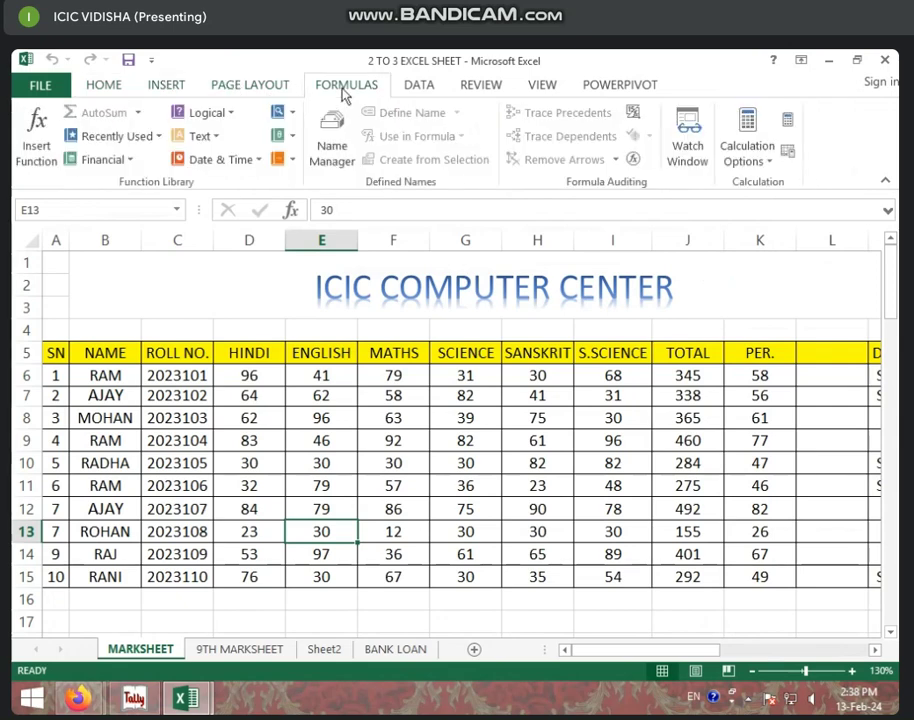
left_click(363, 426)
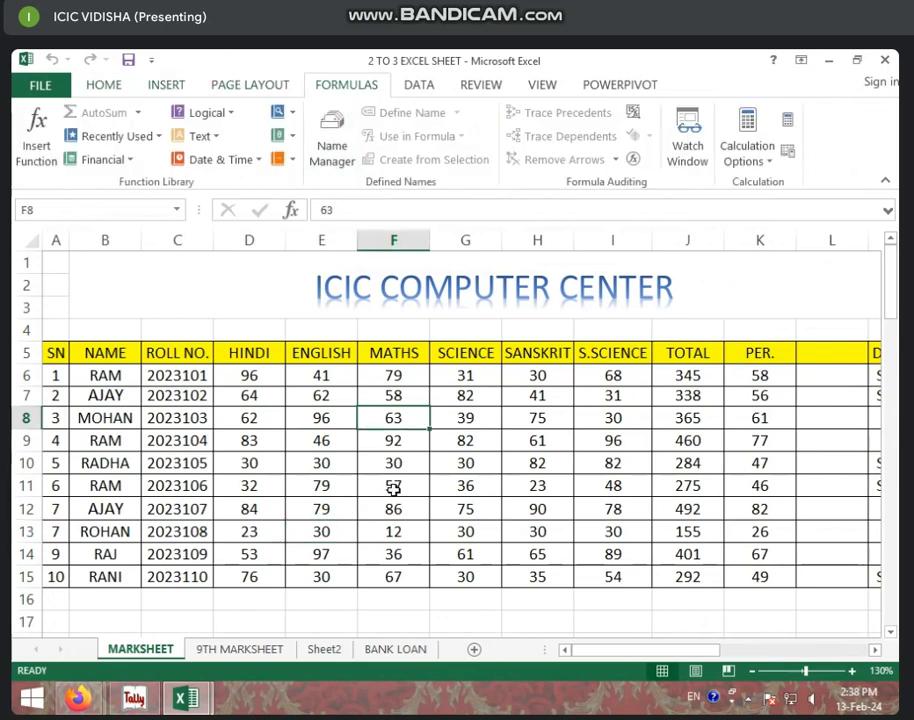
key("Delete")
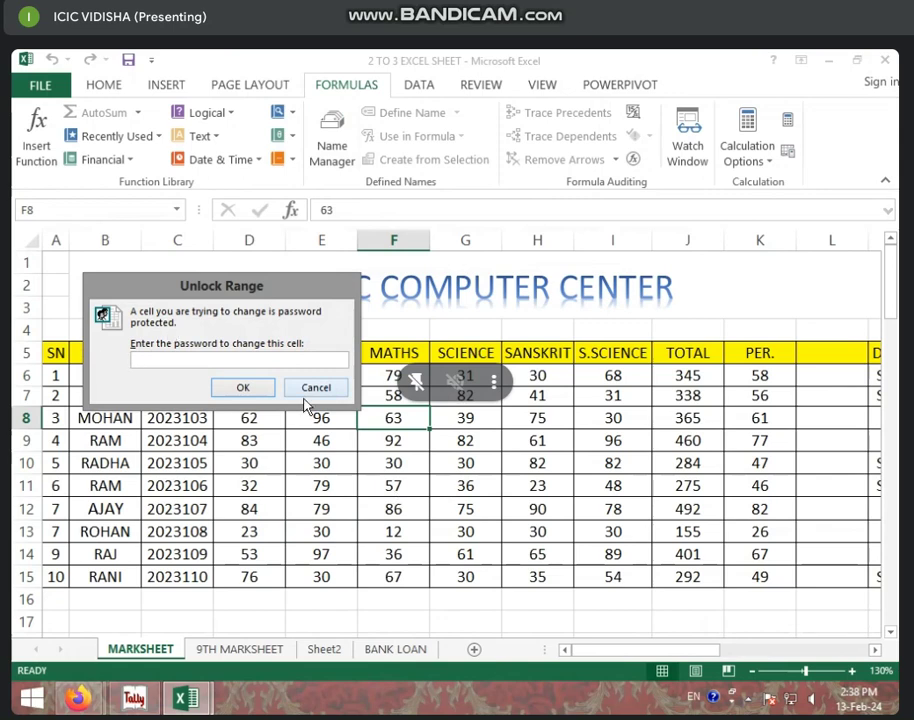
key("Escape")
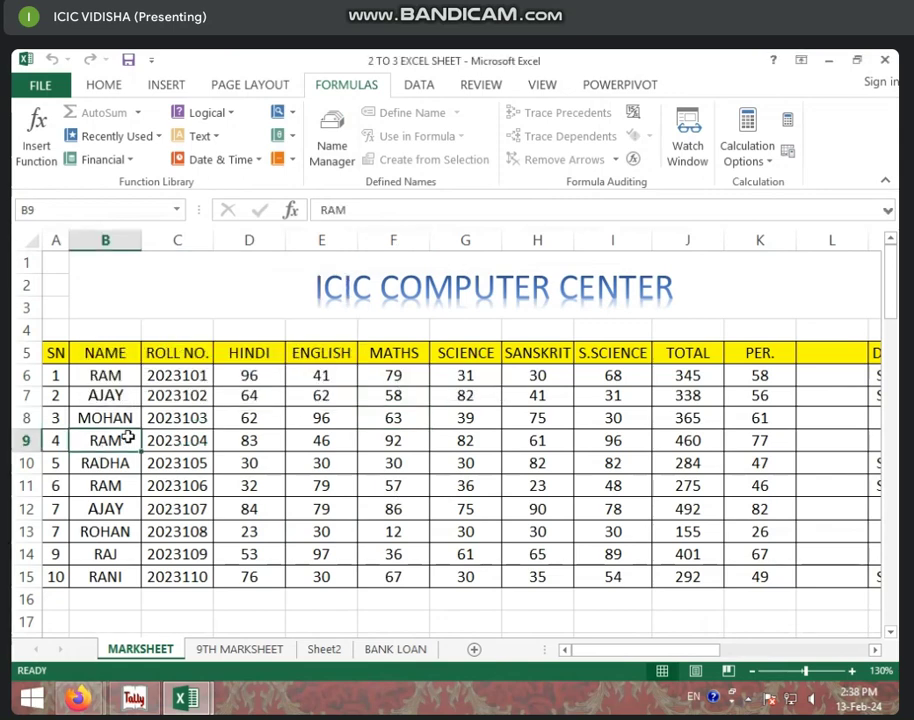
Confirm cells B9, F20 and F48 also refuse edits, dismissing each protection warning
double_click(128, 437)
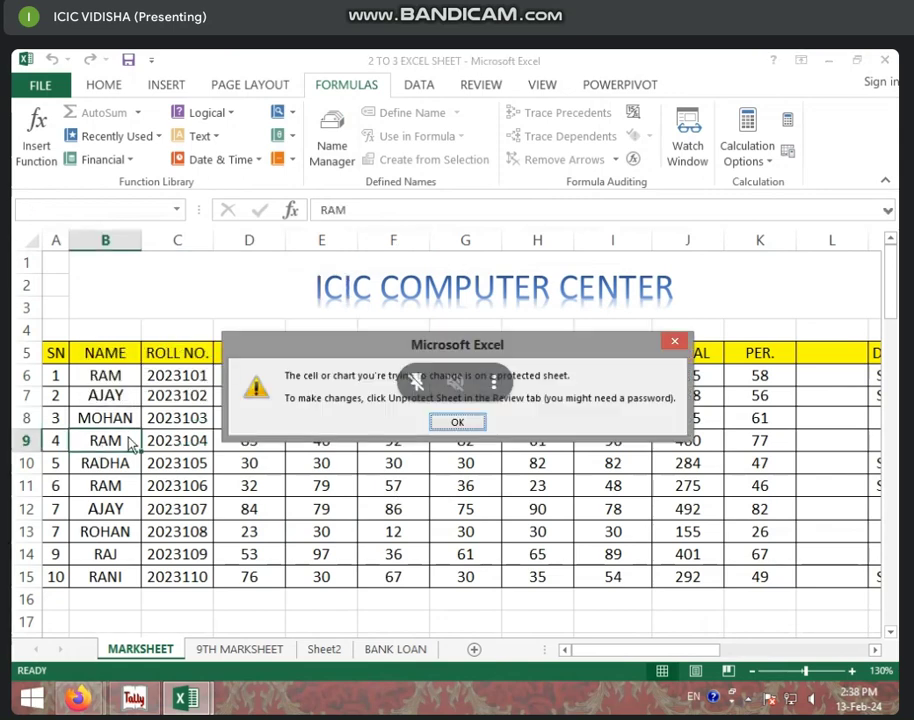
left_click(457, 425)
scroll(419, 491, "down", 3)
left_click(368, 487)
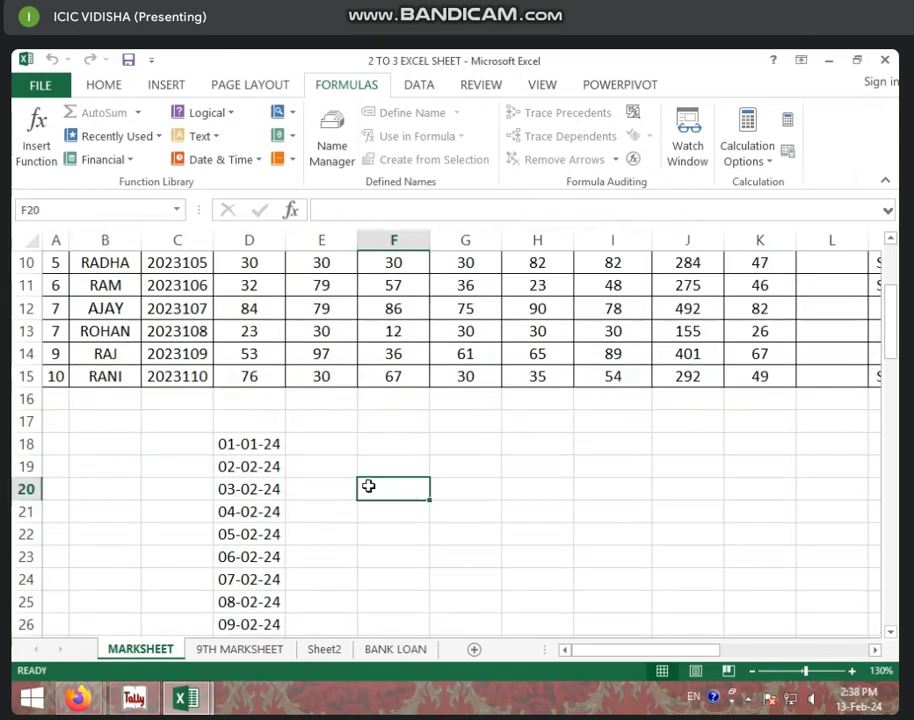
double_click(368, 487)
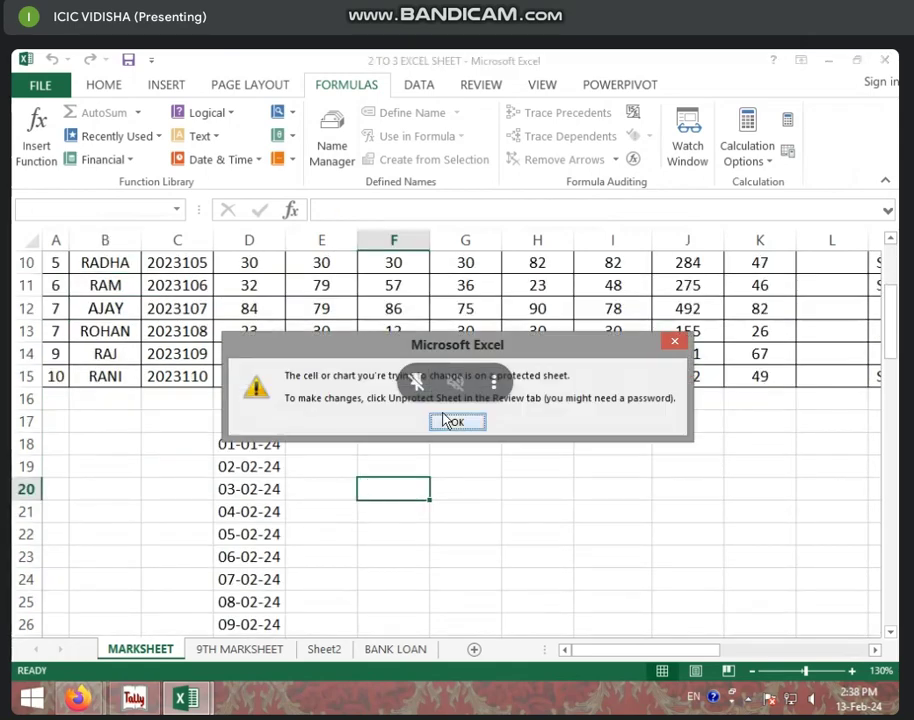
left_click(446, 421)
scroll(380, 490, "down", 9)
left_click(358, 513)
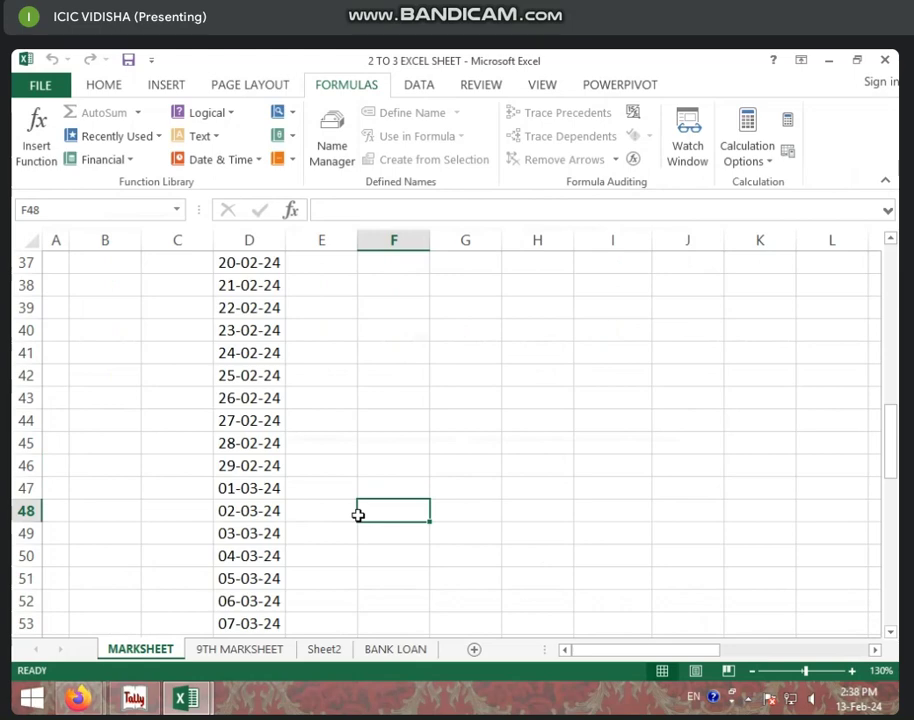
double_click(358, 514)
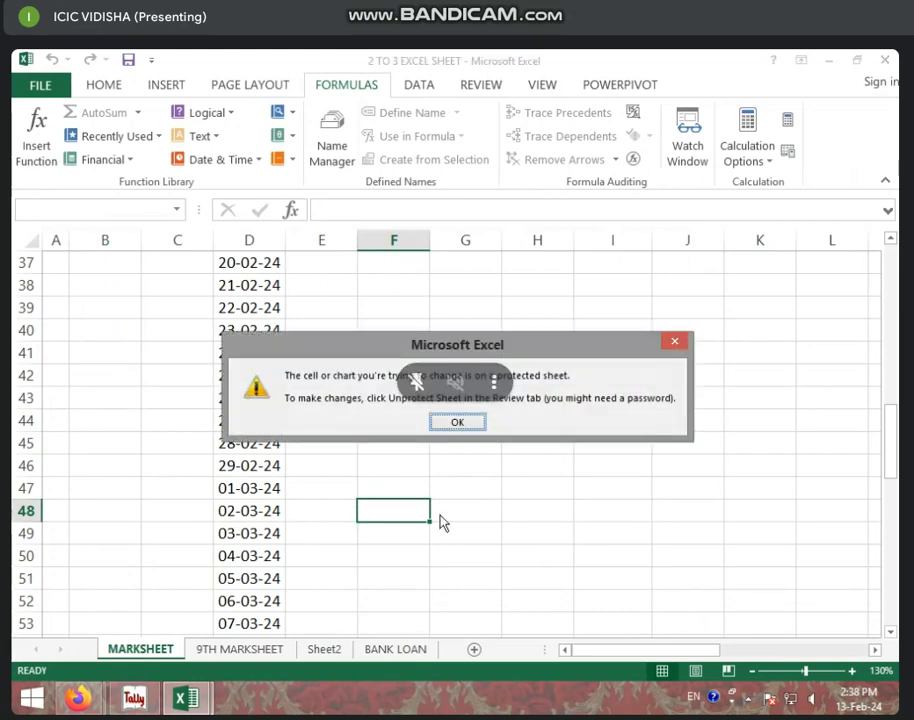
left_click(452, 422)
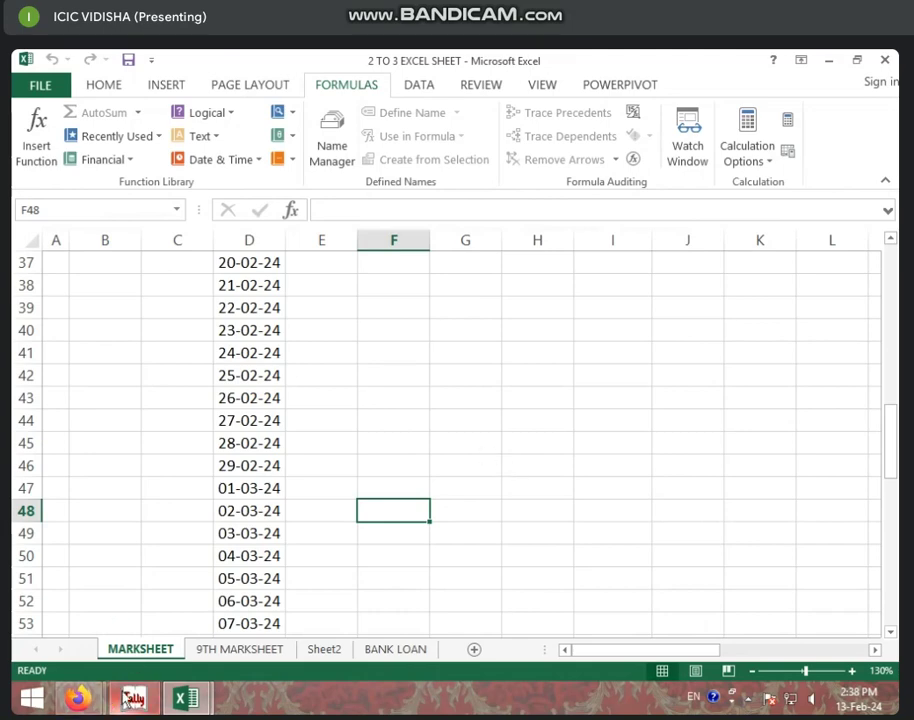
Unprotect MARKSHEET from the sheet tab menu by entering the password
right_click(135, 650)
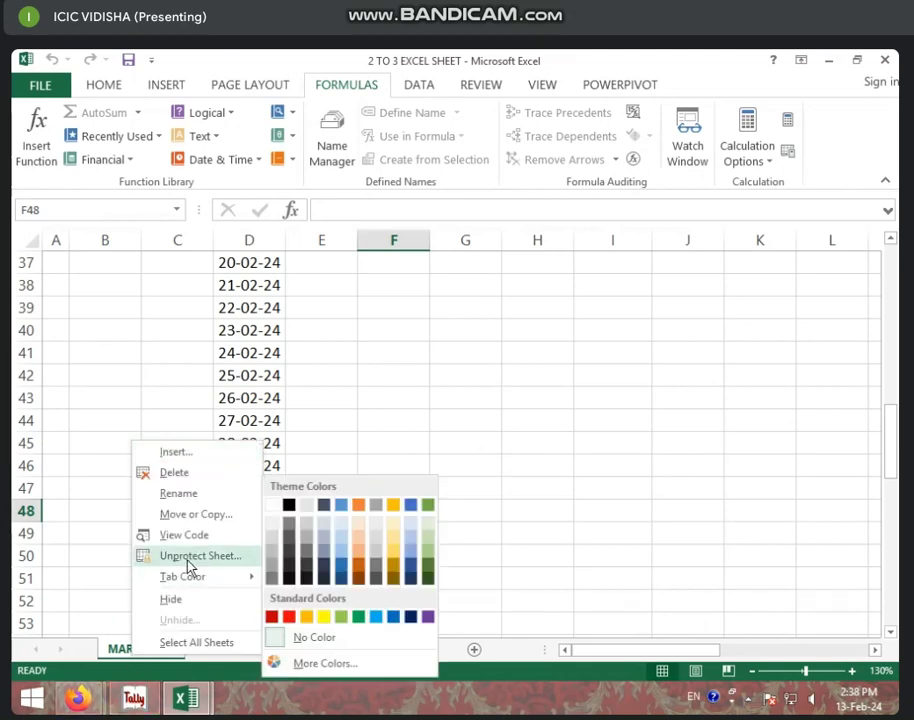
left_click(140, 555)
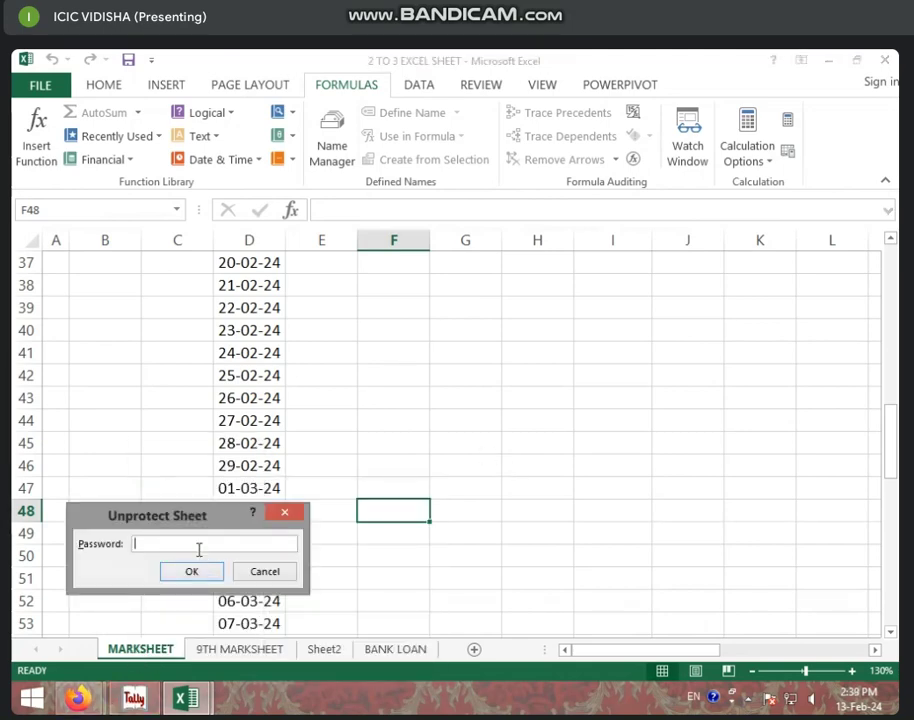
type("3")
left_click(199, 571)
Enter 654 in cell E49, then scroll back up to the marks table
left_click(290, 533)
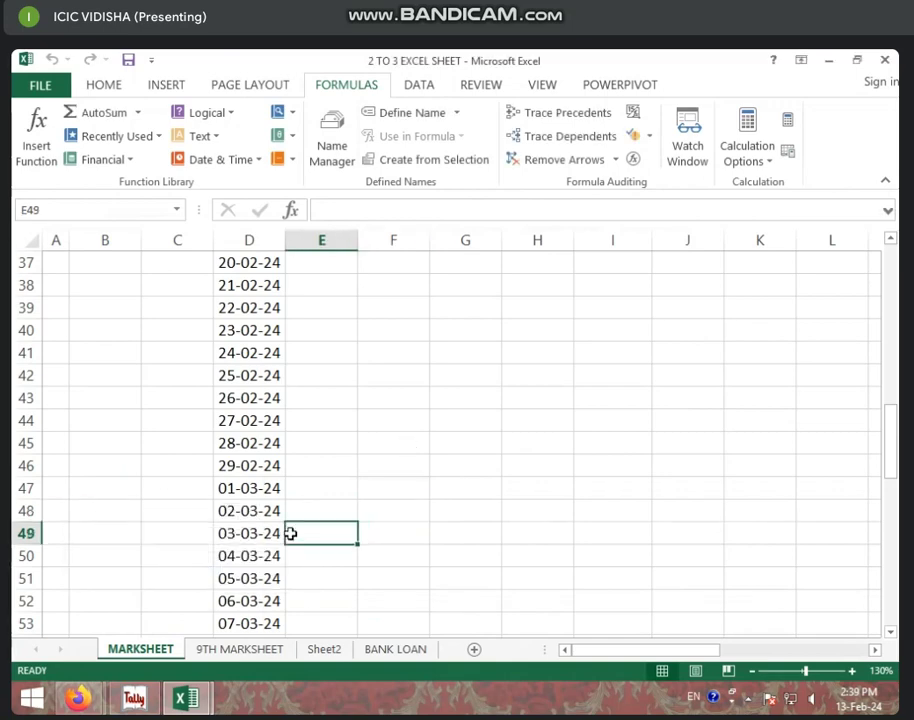
type("654")
left_click(428, 370)
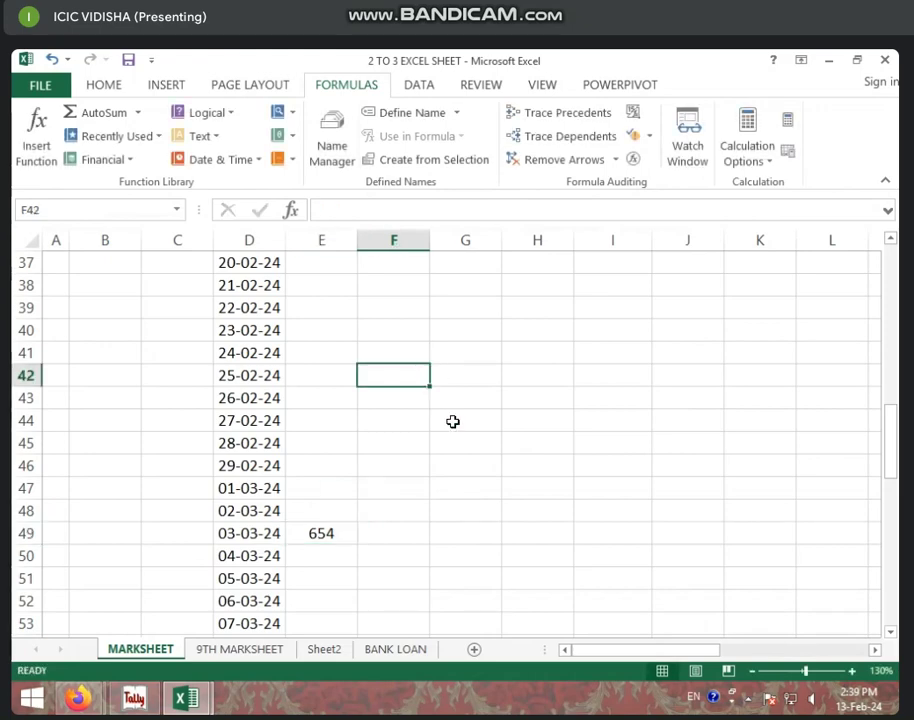
scroll(322, 467, "up", 2)
scroll(322, 467, "up", 7)
scroll(322, 467, "up", 3)
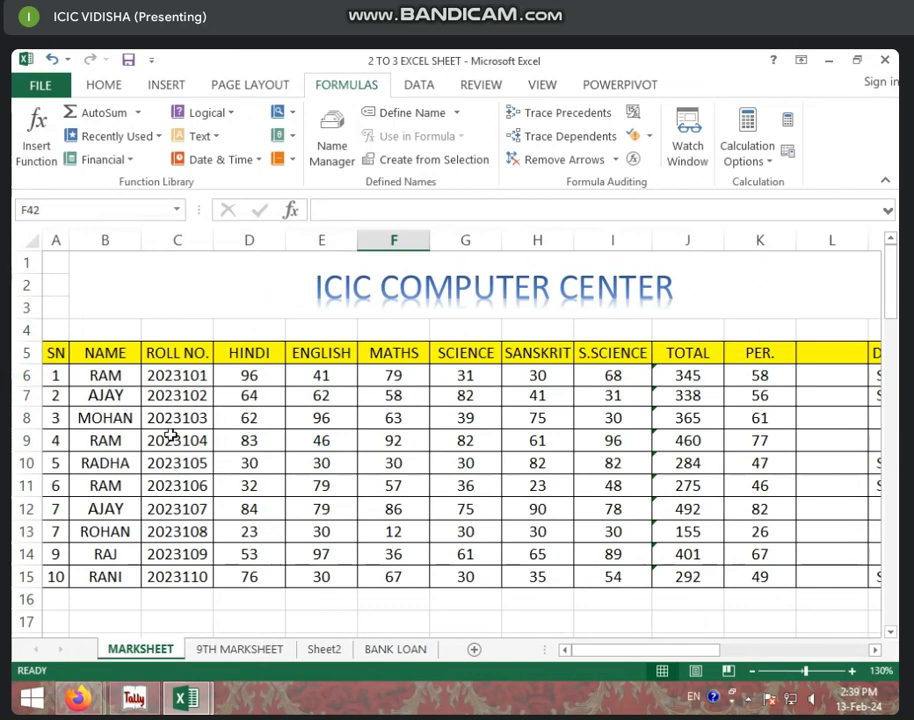
left_click(245, 650)
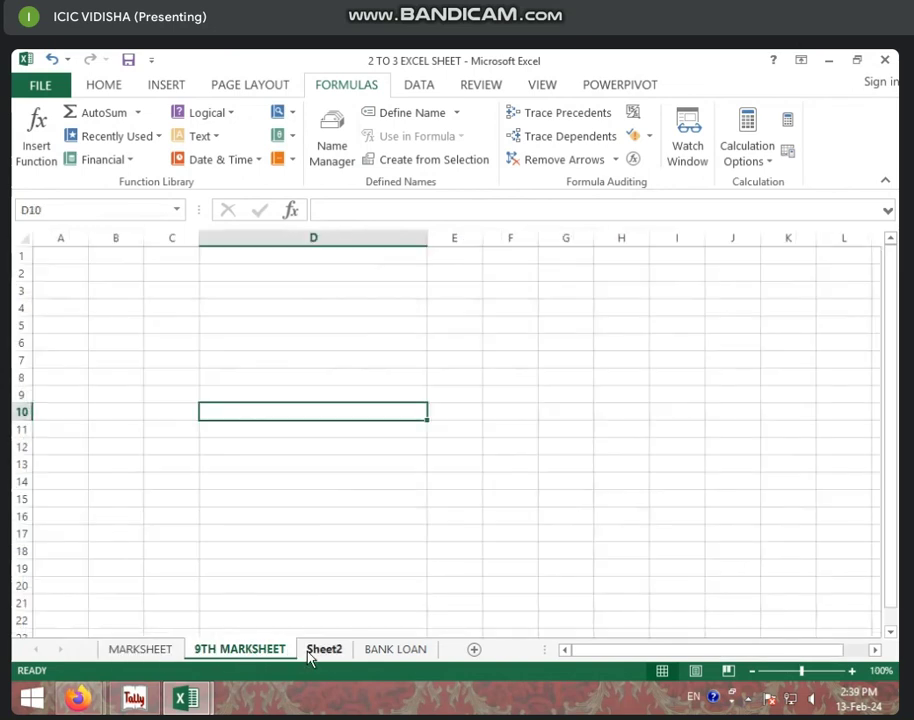
left_click(323, 650)
left_click(400, 652)
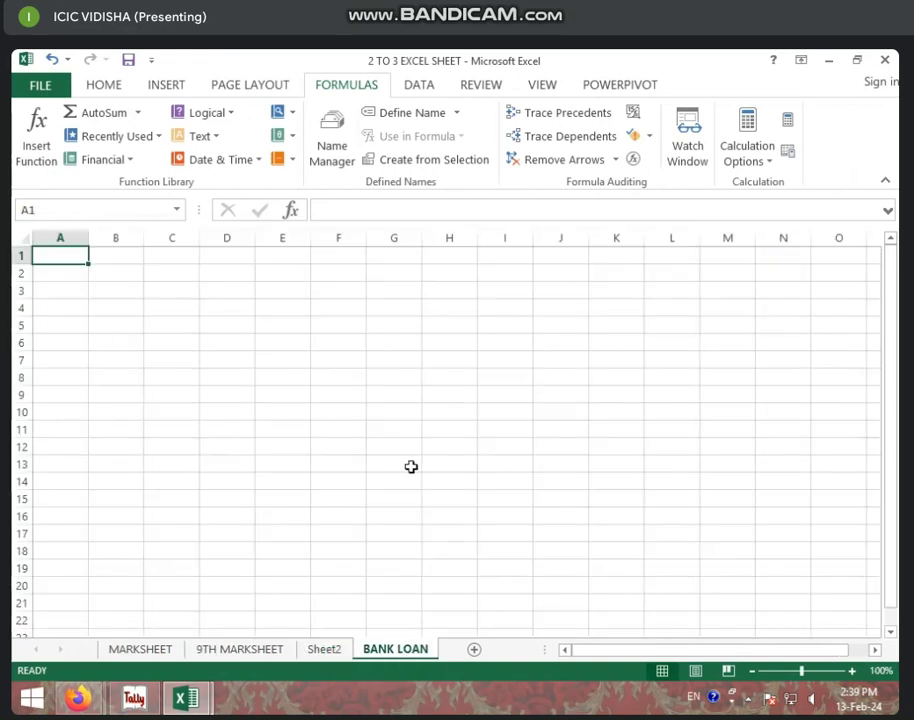
left_click(157, 658)
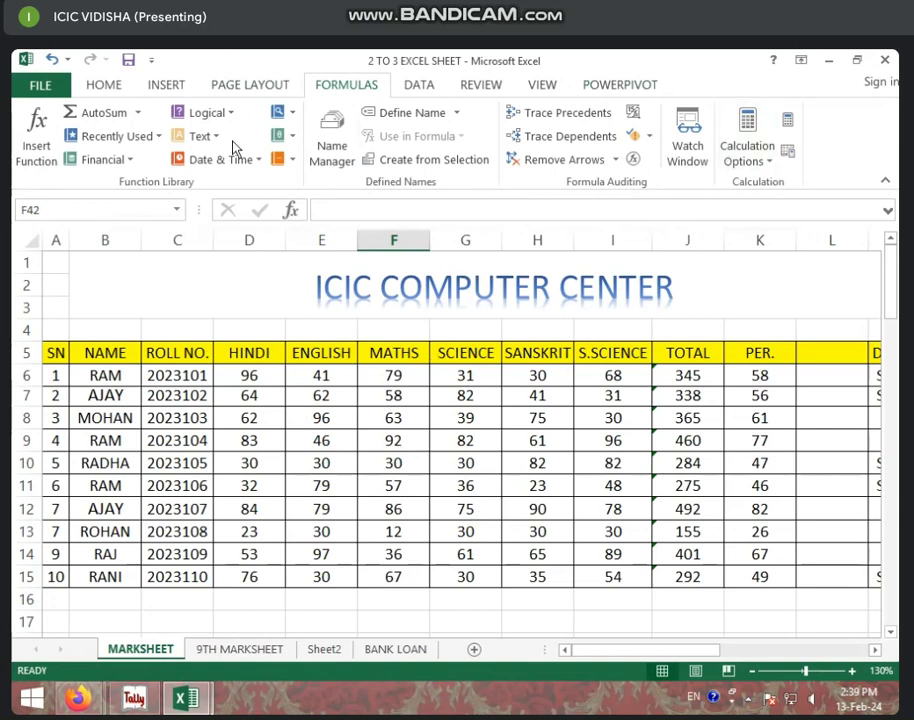
left_click(106, 86)
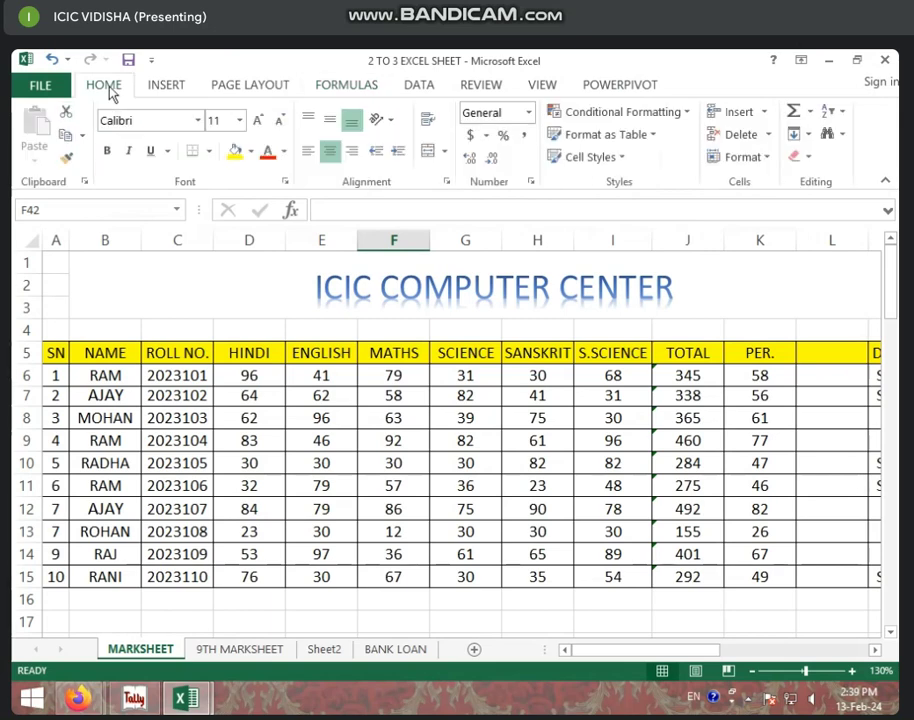
left_click(744, 156)
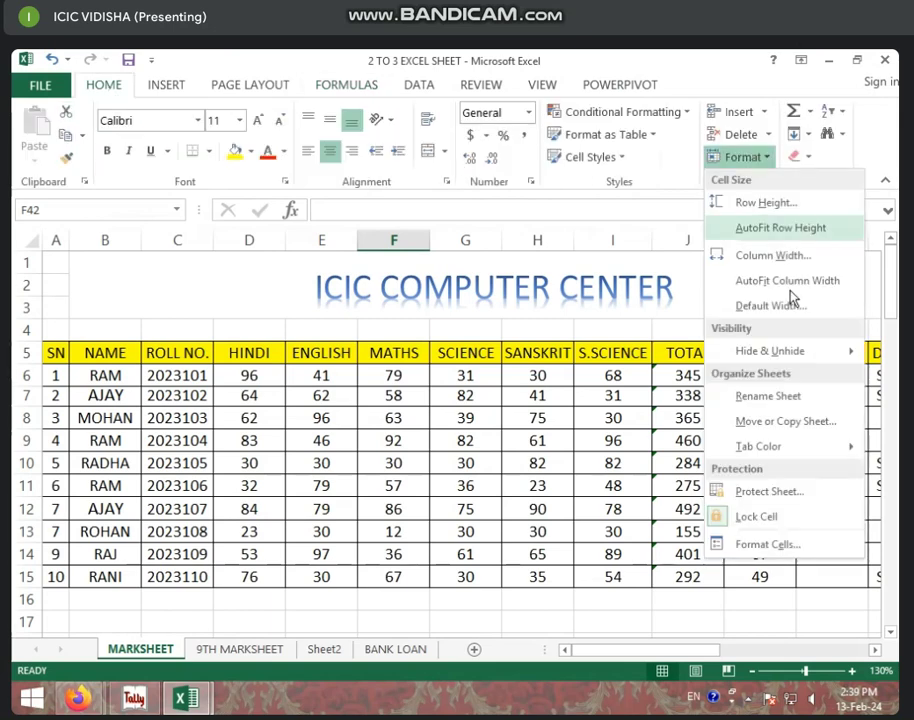
left_click(741, 517)
left_click(540, 577)
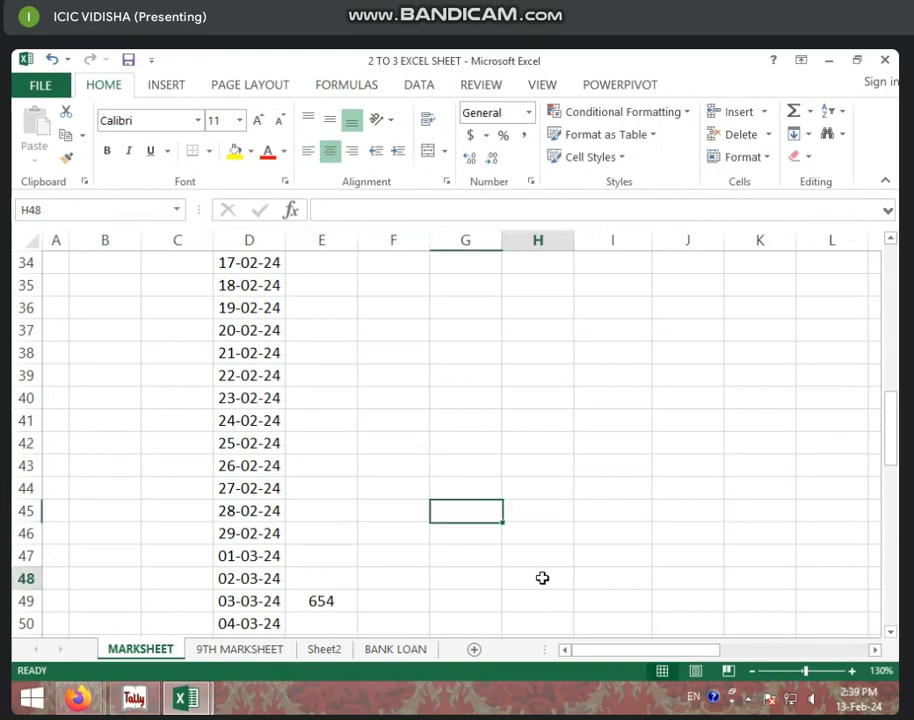
left_click(245, 652)
left_click(318, 652)
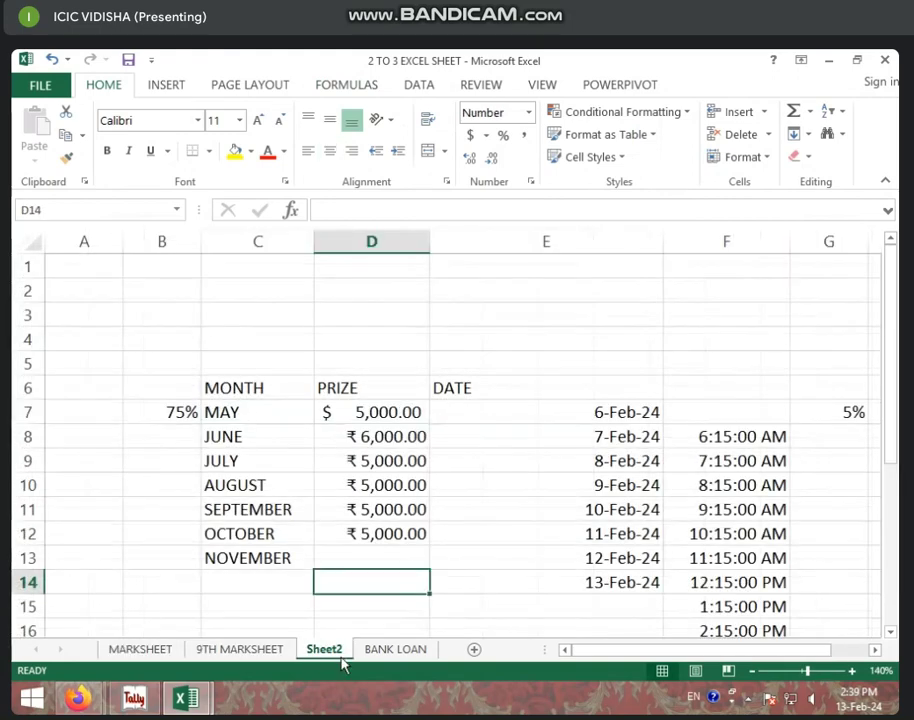
left_click(400, 655)
left_click(236, 652)
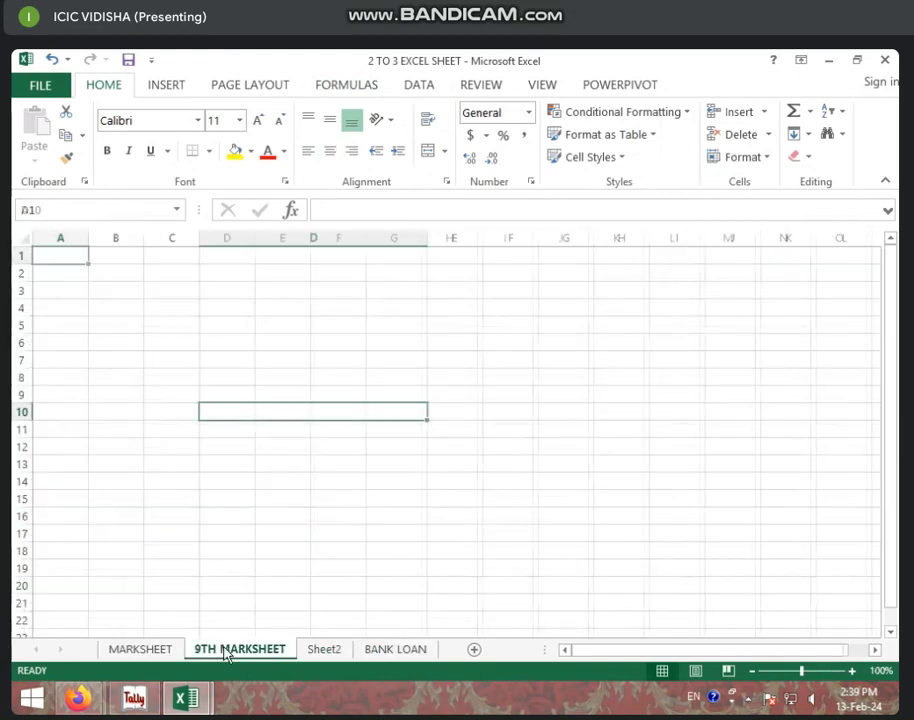
left_click(150, 652)
scroll(265, 551, "up", 7)
scroll(265, 551, "up", 4)
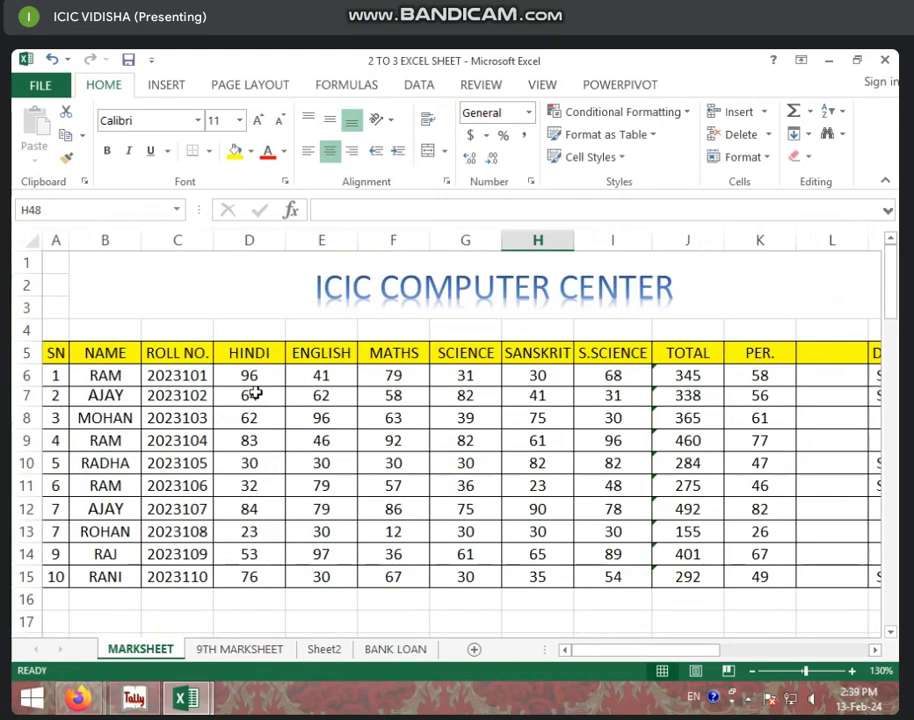
Select the HINDI through S.SCIENCE marks in D6:I15 and delete them
left_click_drag(252, 379, 610, 577)
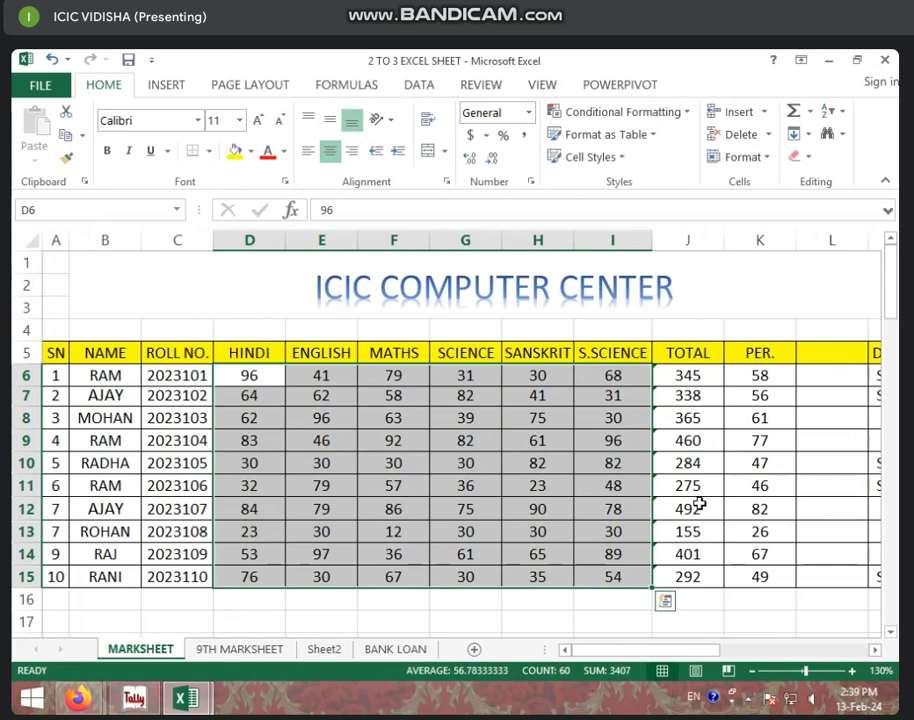
left_click(668, 540)
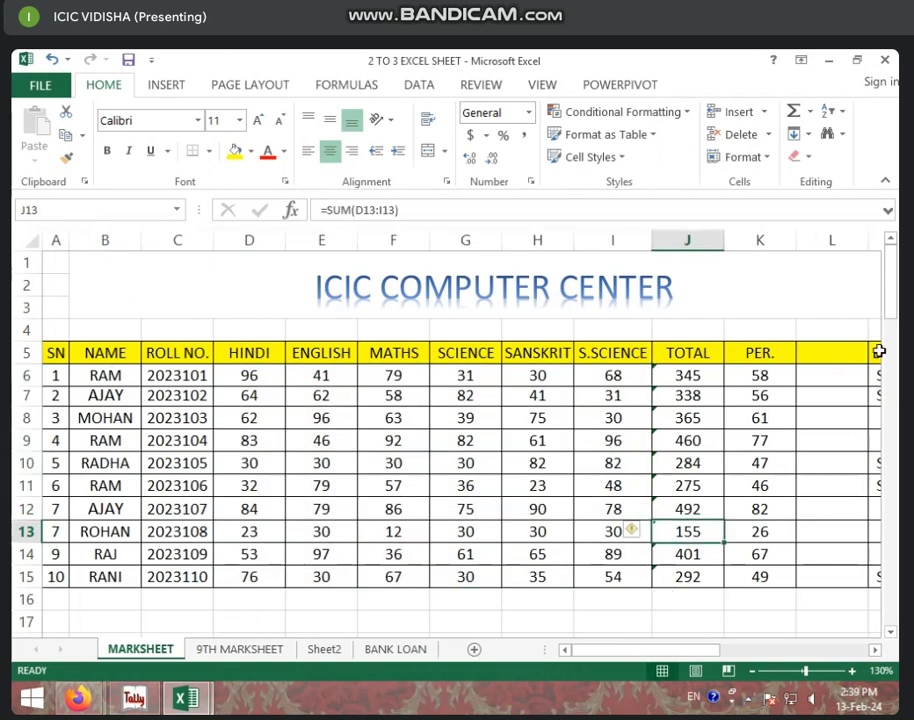
left_click_drag(249, 395, 612, 440)
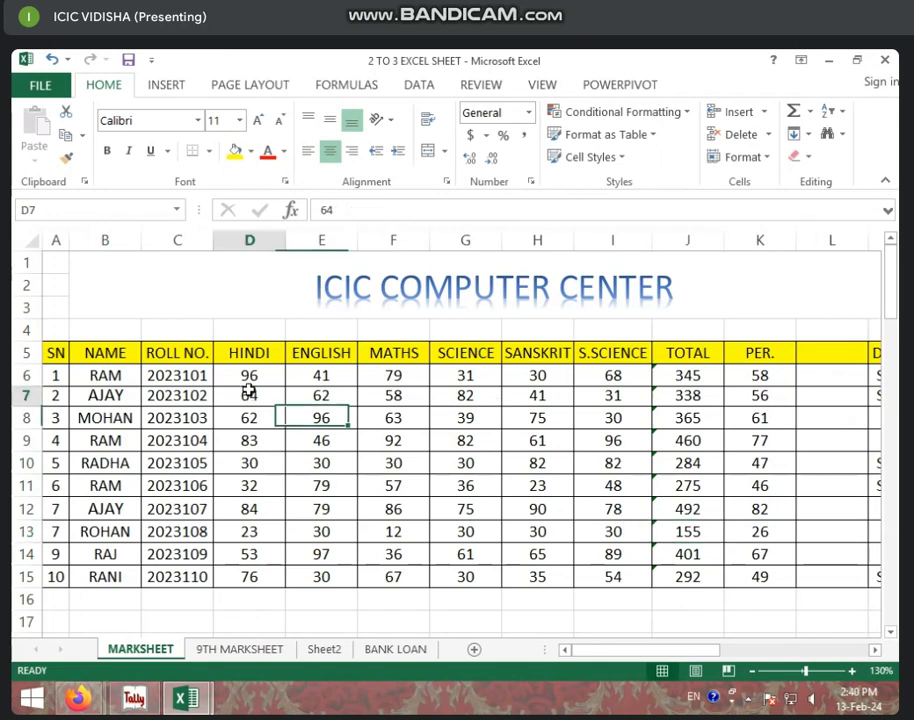
left_click_drag(275, 379, 627, 598)
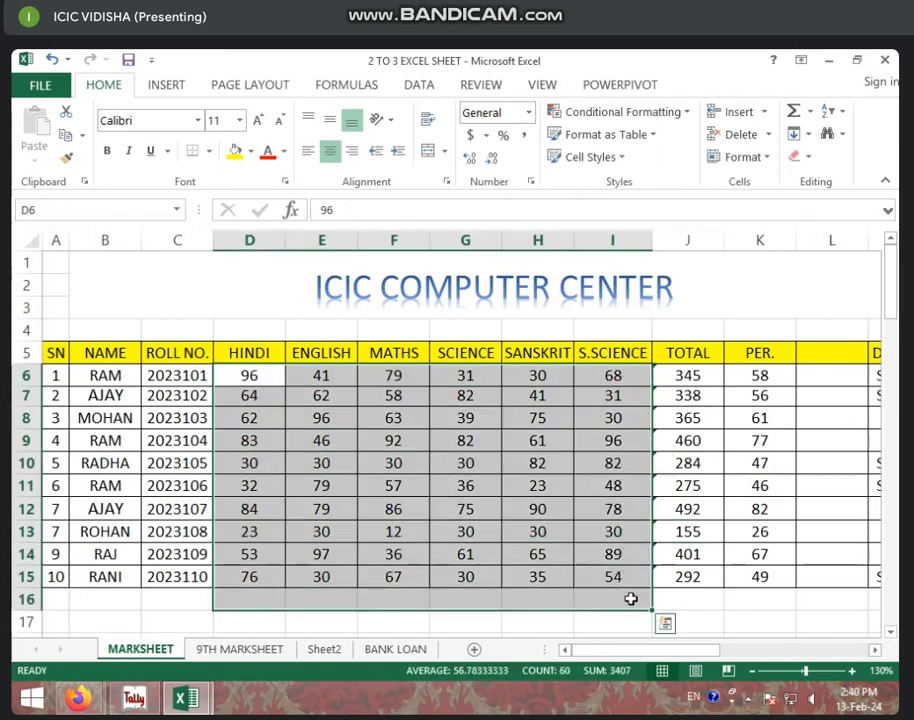
key("Delete")
left_click_drag(537, 509, 580, 557)
left_click(580, 557)
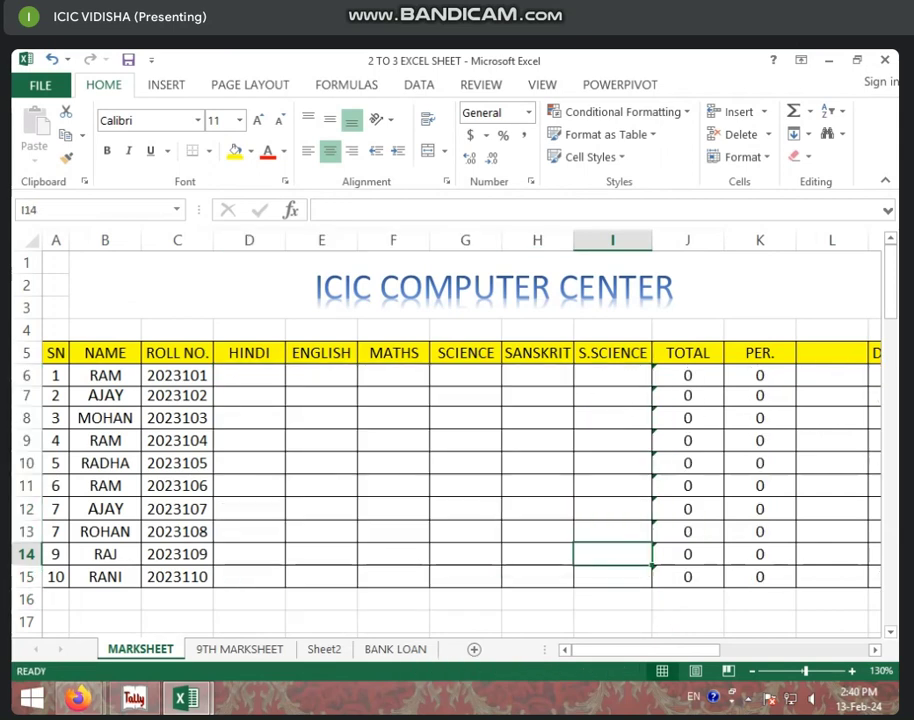
Enter RAM's HINDI, ENGLISH and MATHS marks 14, 45 and 74 in D6:F6
left_click(259, 377)
type("14")
key("Tab")
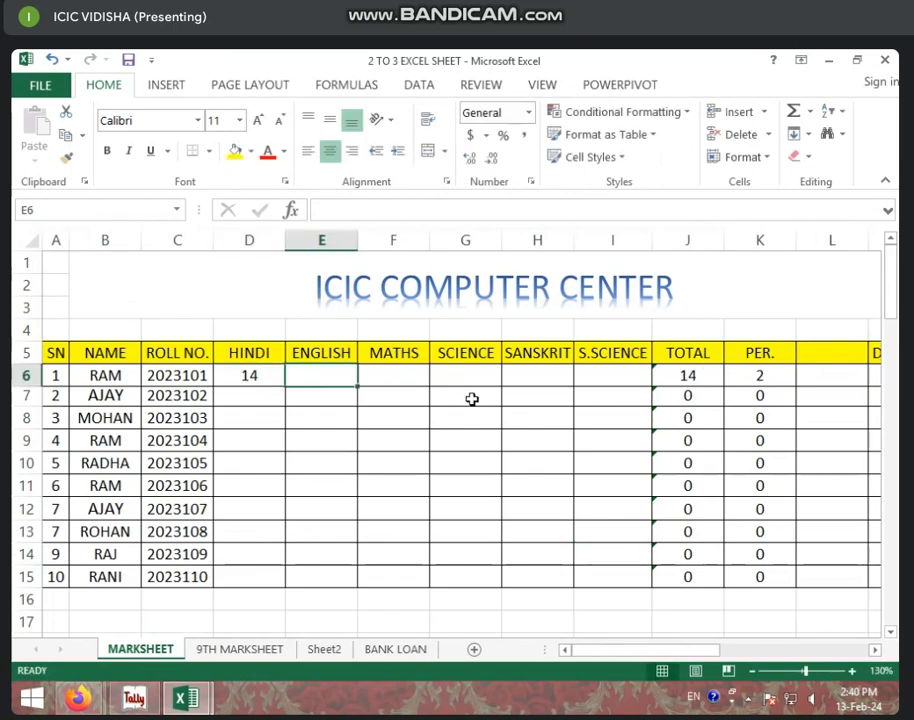
type("4")
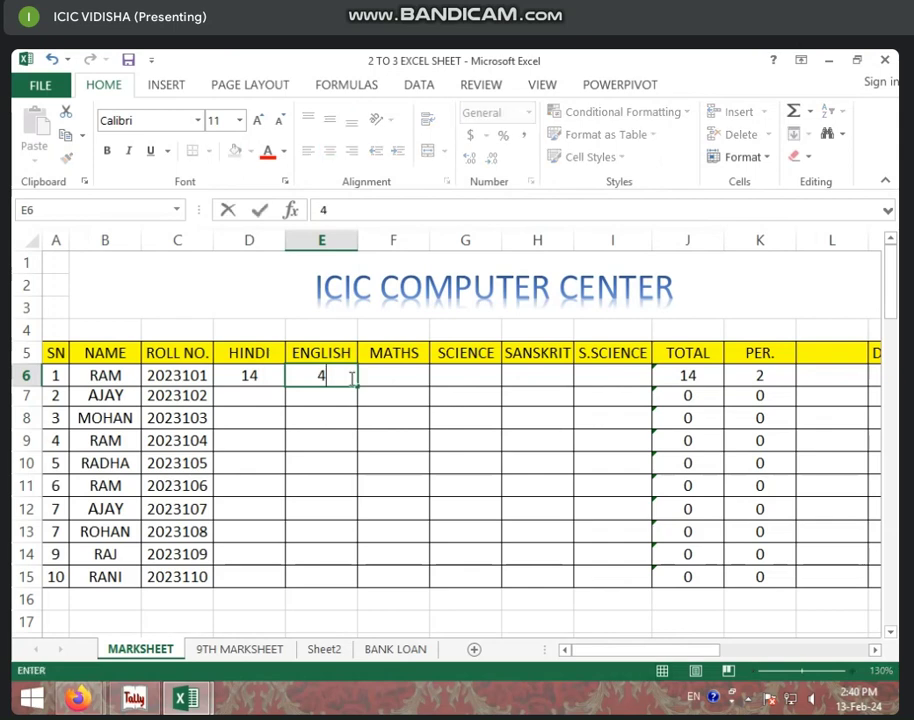
type("5")
left_click(392, 377)
type("74")
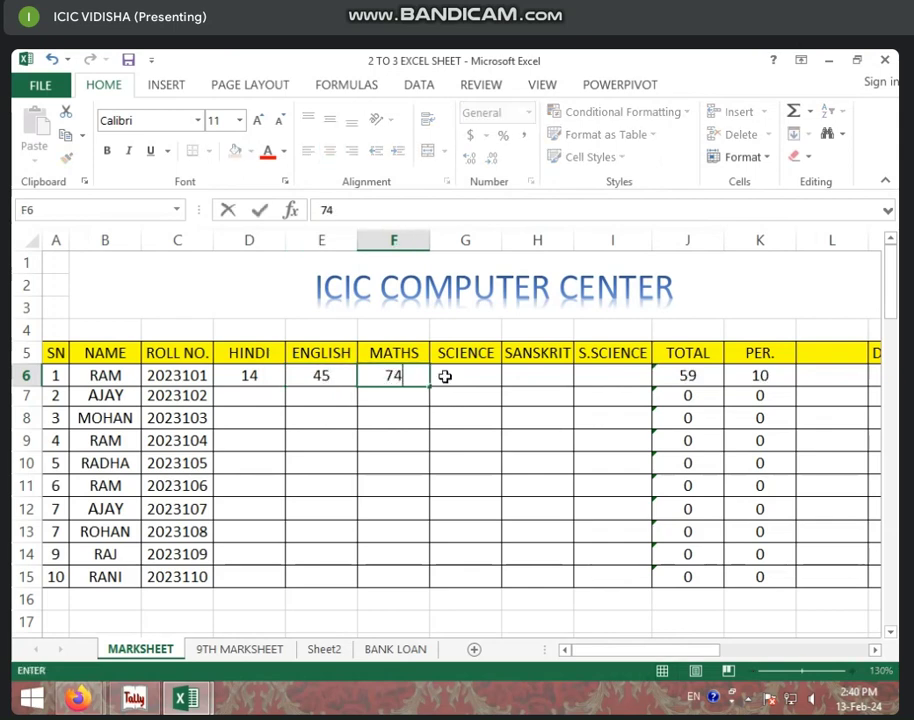
left_click(467, 375)
Enter RAM's SANSKRIT mark 78 in H6 and S.SCIENCE mark 89 in I6
left_click(527, 380)
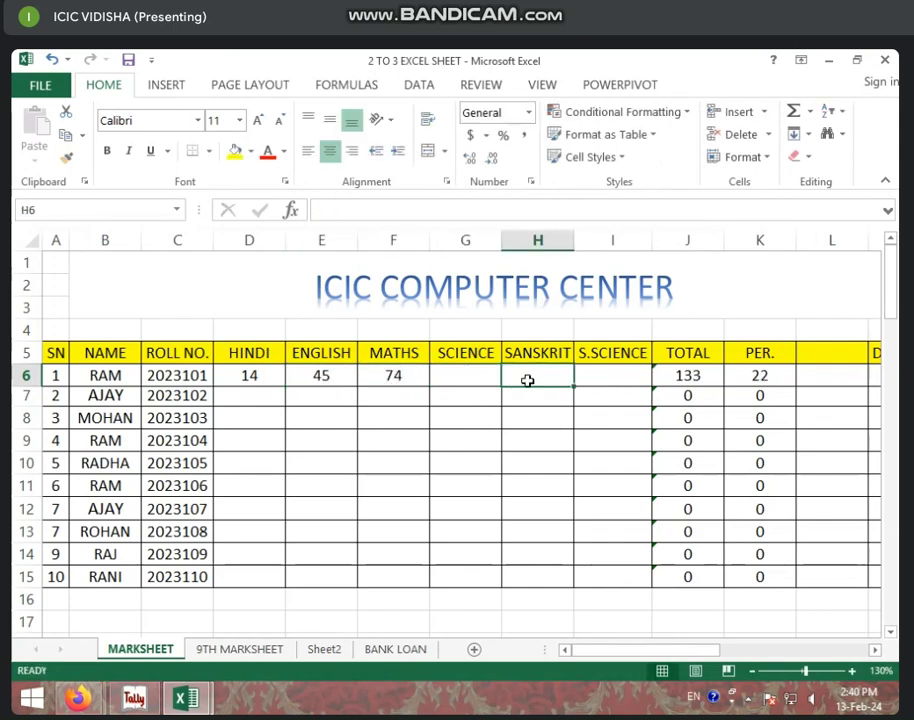
type("78")
left_click(565, 428)
left_click(600, 374)
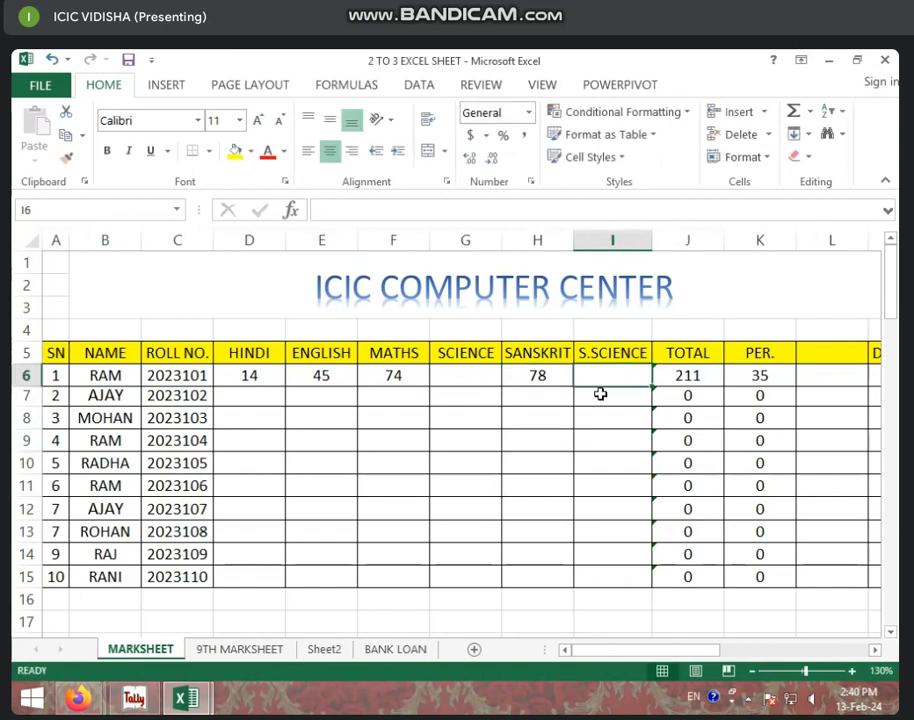
type("89")
left_click(608, 431)
left_click(620, 377)
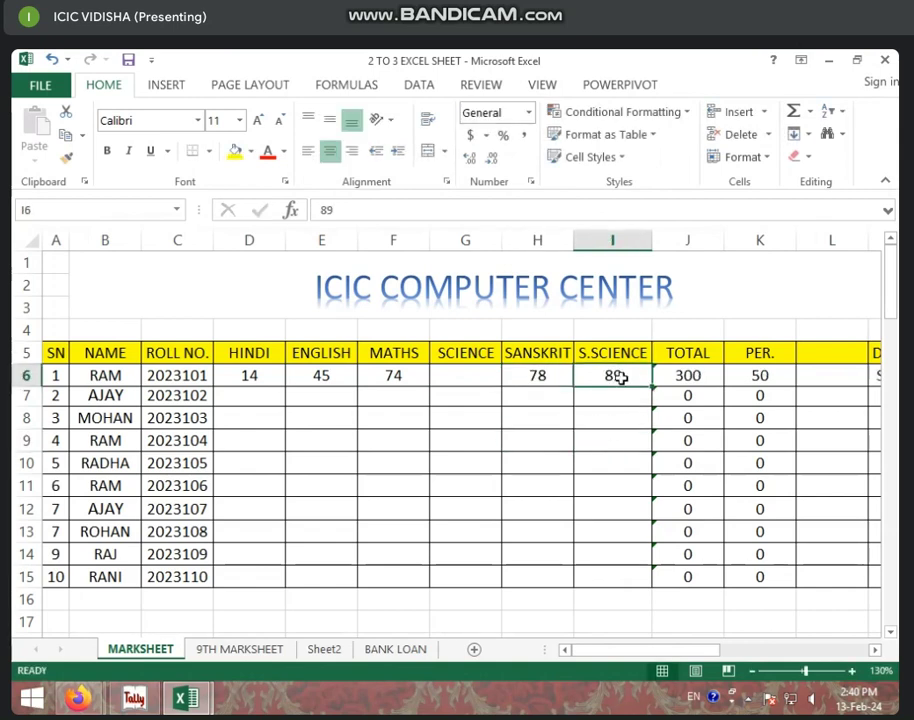
key("Right")
key("Right")
key("Right")
key("Right")
key("Right")
key("Right")
key("Right")
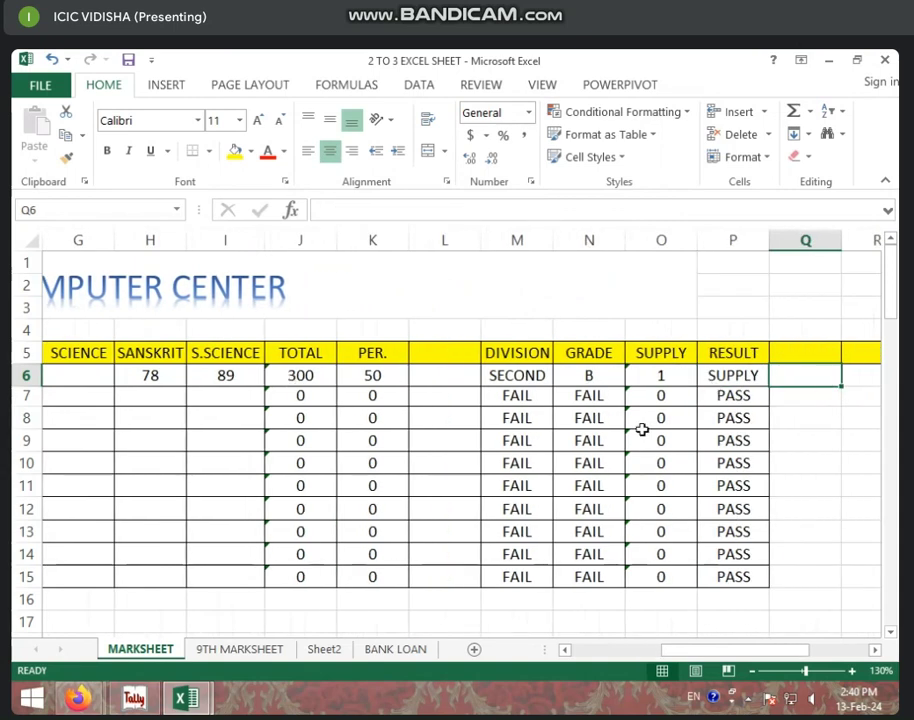
Review RAM's RESULT, DIVISION and SUM formulas, then delete the SUM formula in J7
key("Left")
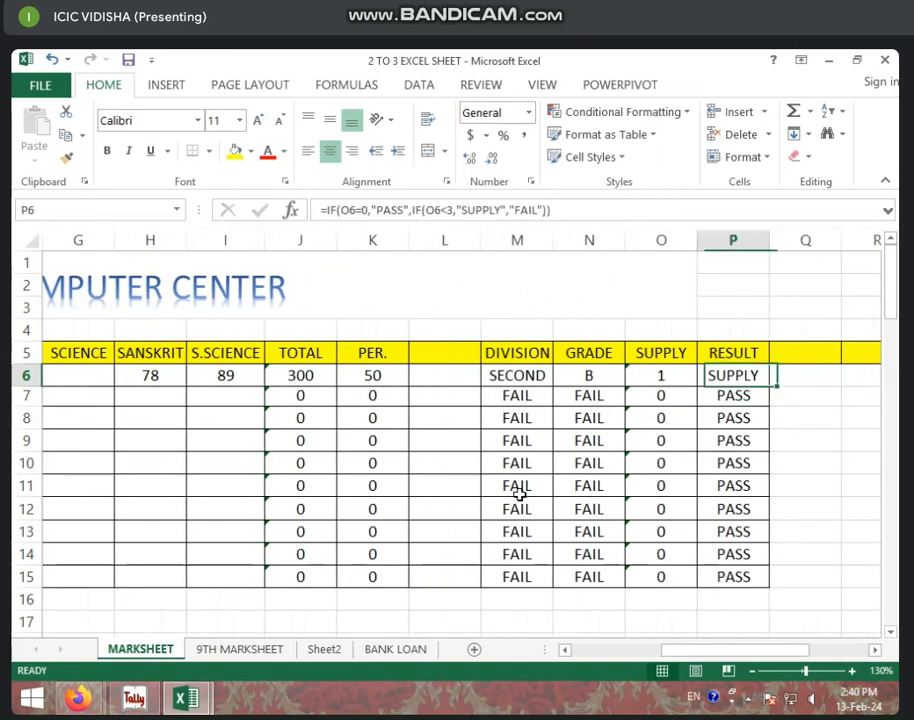
key("Left")
key("Left")
key("Left")
key("Left")
key("Left")
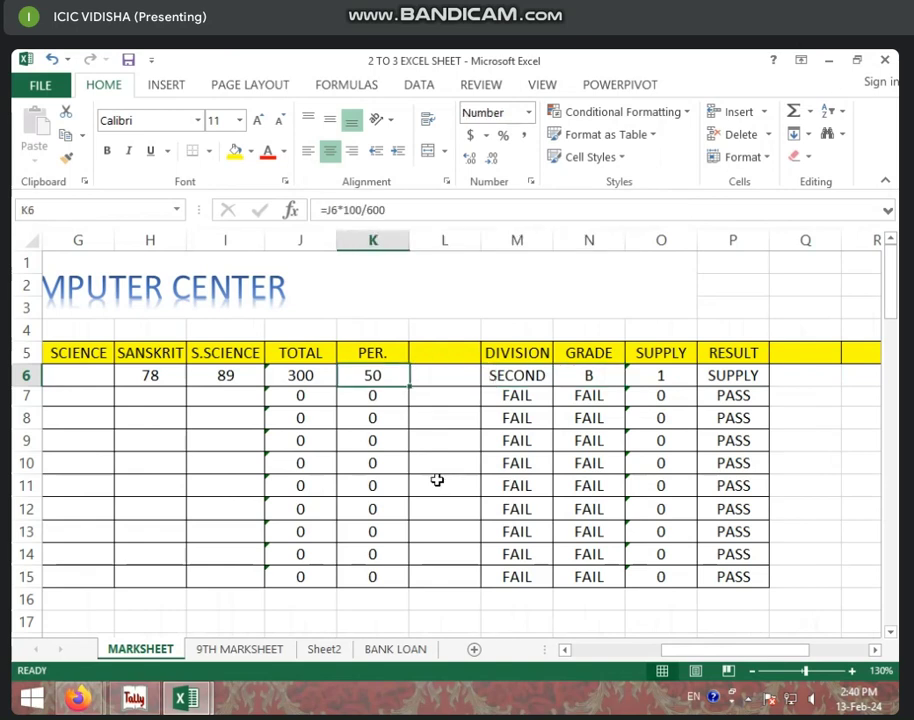
key("Left")
key("Left")
key("Left")
key("Left")
key("Left")
key("Left")
key("Left")
key("Left")
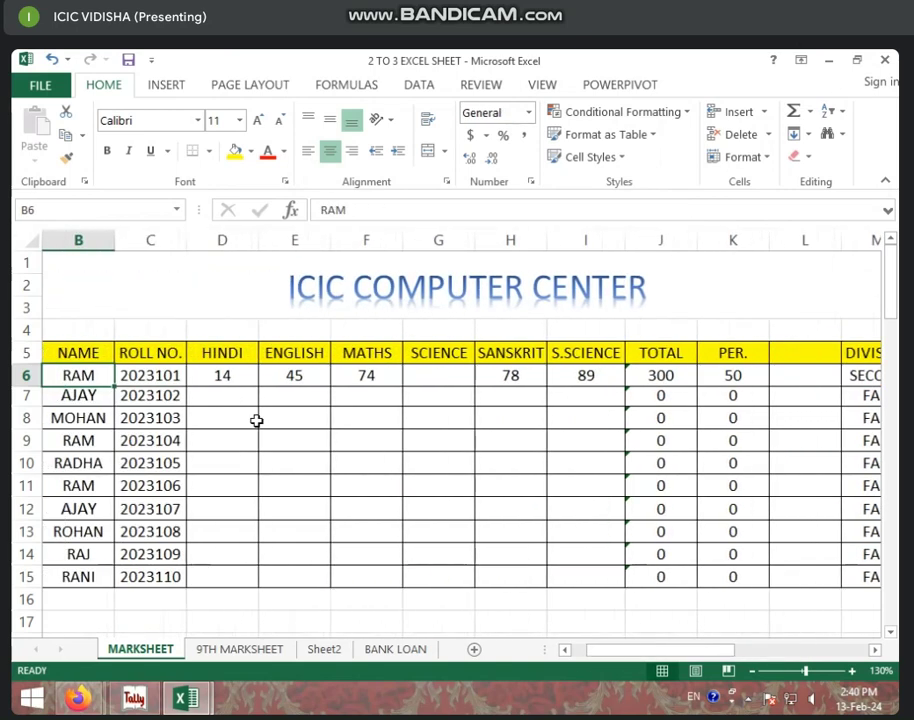
left_click(662, 377)
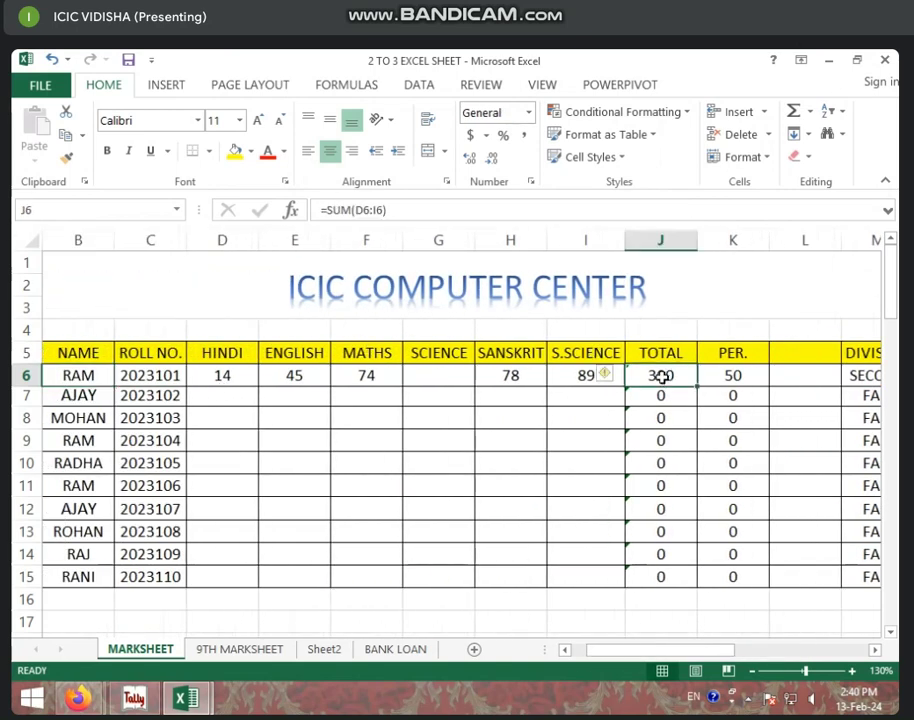
left_click(649, 400)
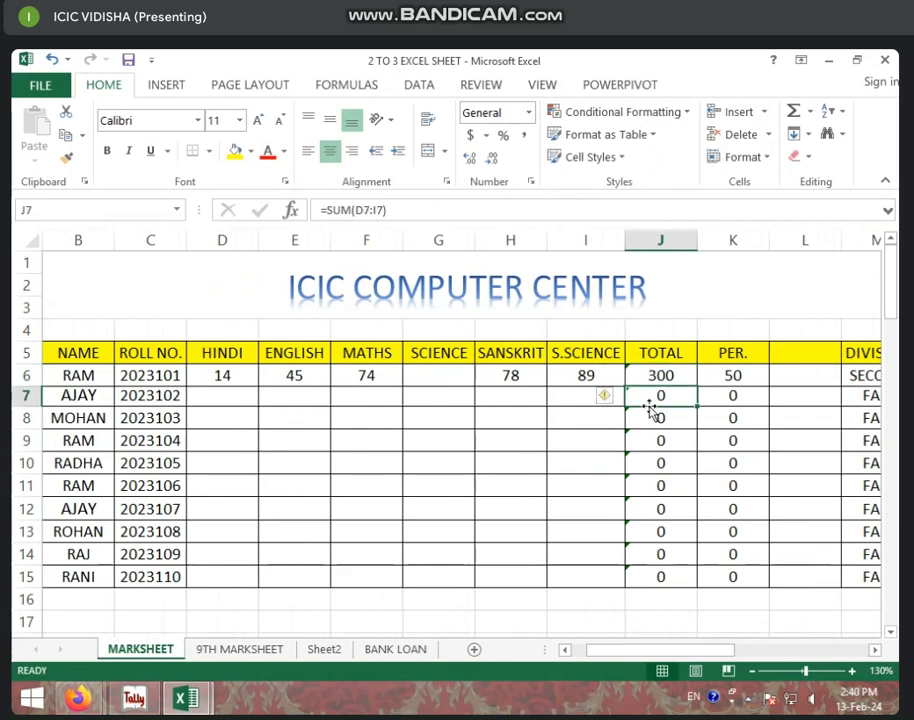
key("Delete")
Enter marks 41 in I7, 42 in G8, 4 in G7, and 42 in F7 and E7
left_click(594, 435)
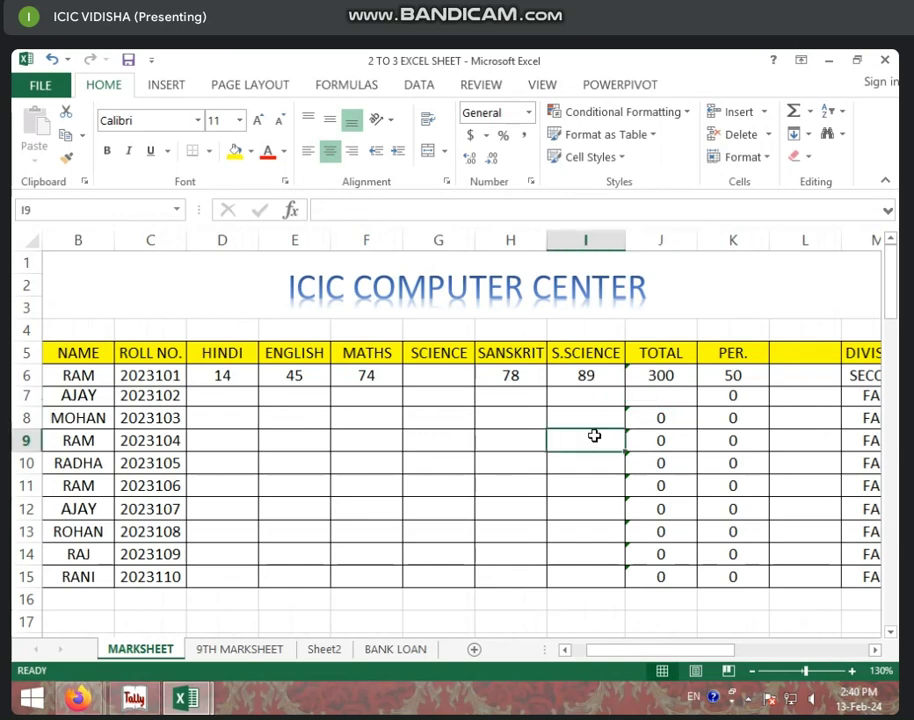
left_click(583, 400)
type("41")
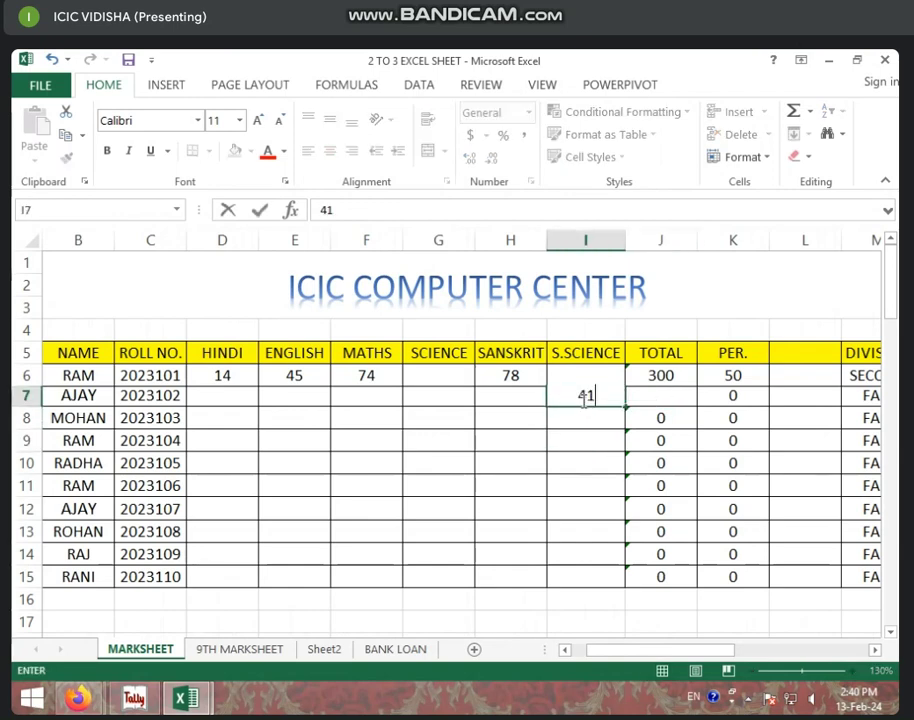
left_click(465, 410)
type("42")
left_click(433, 400)
type("4")
left_click(365, 395)
type("42")
left_click(318, 396)
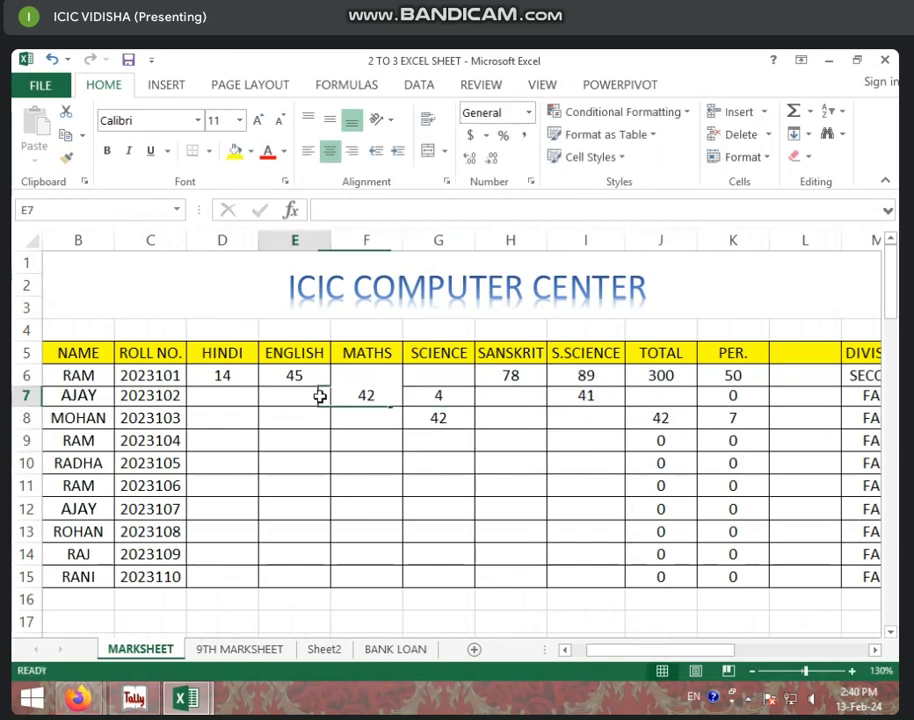
type("42")
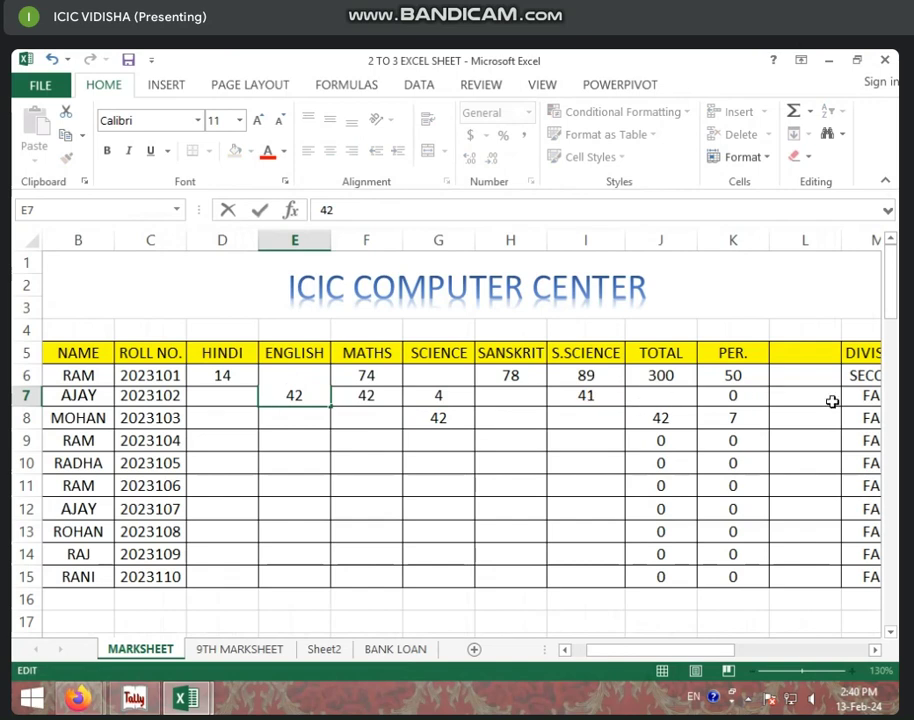
left_click(757, 445)
Copy J6's SUM total down into J7, then select the mark block D6:I15
left_click(676, 374)
left_click_drag(698, 385, 700, 387)
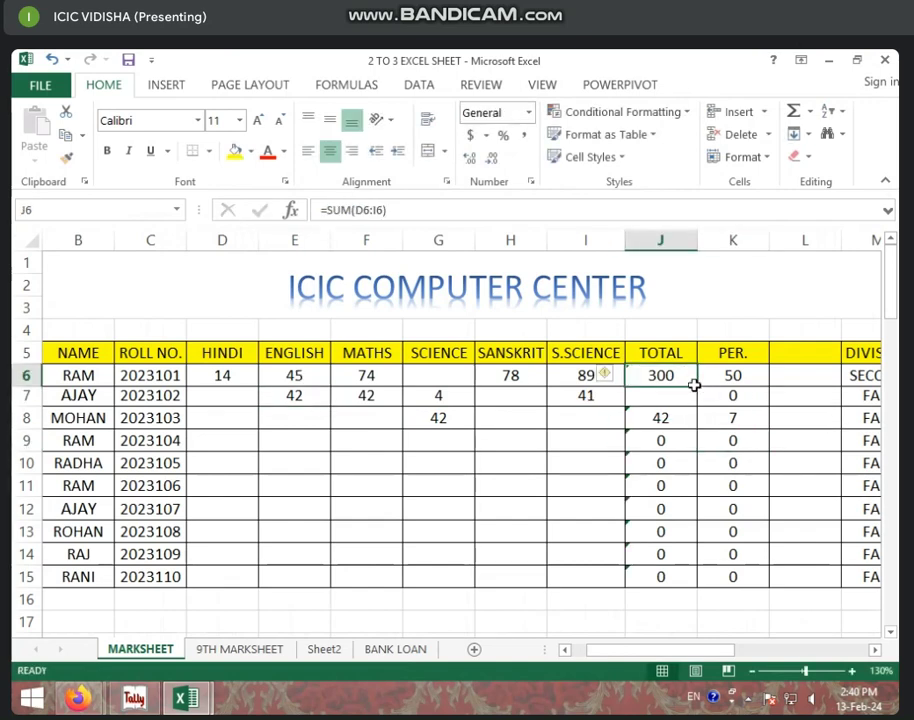
left_click_drag(698, 385, 696, 408)
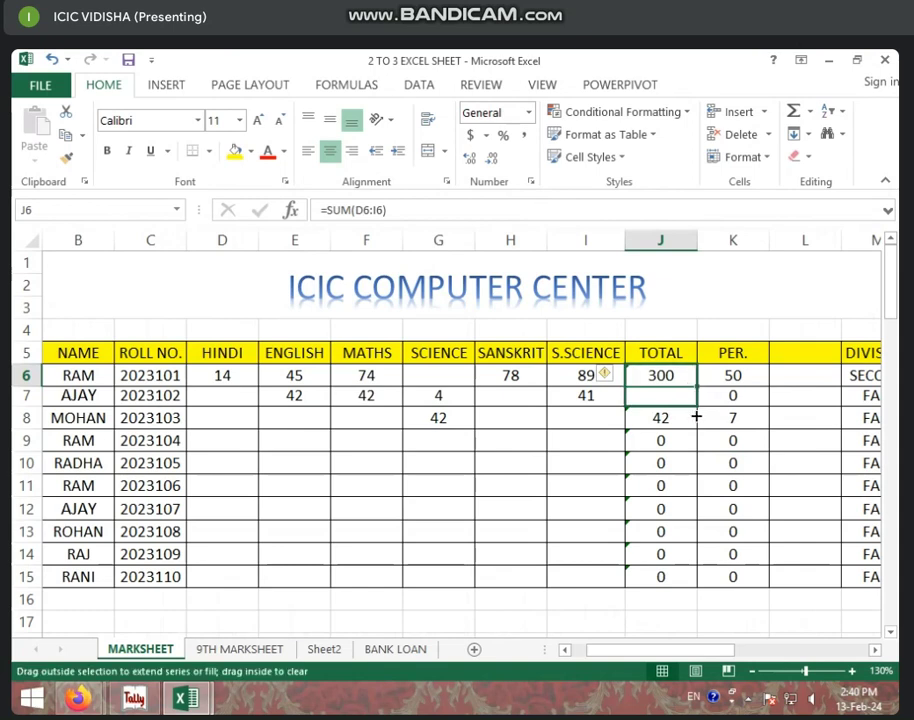
left_click(578, 400)
left_click(575, 460)
mouse_move(228, 376)
left_mouse_down()
mouse_move(418, 375)
mouse_move(617, 589)
left_mouse_up()
Delete all marks and unlock the mark-entry cells D6:I15 via Format > Lock Cell
key("Delete")
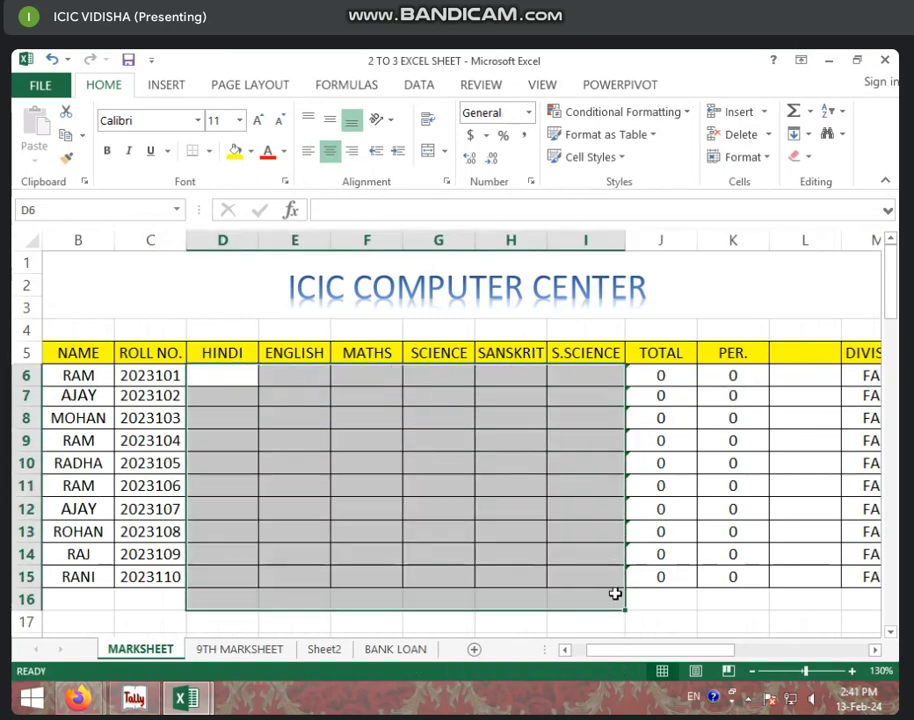
left_click(438, 463)
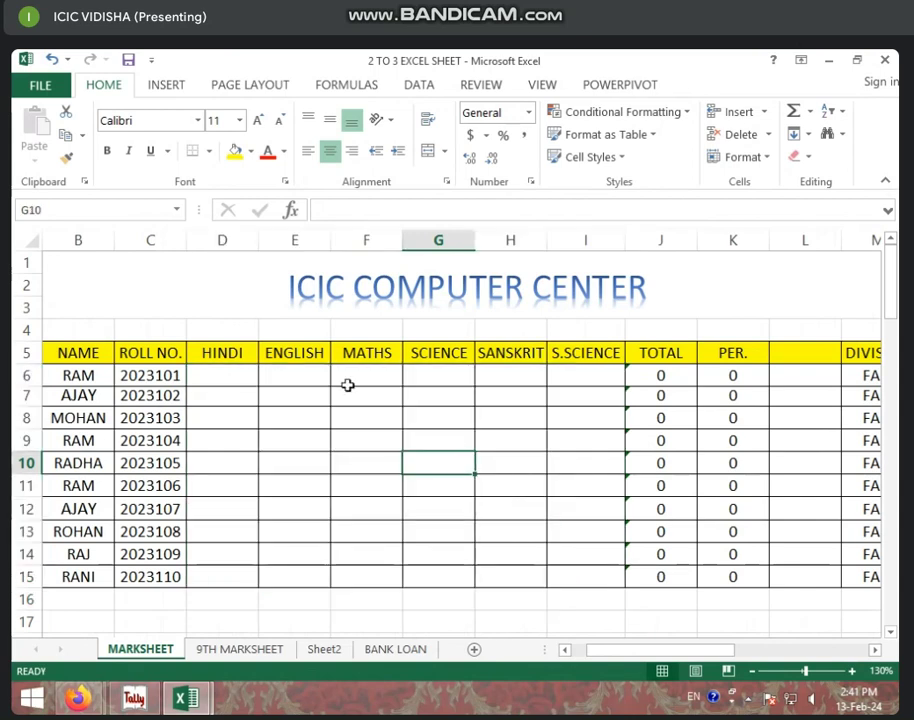
mouse_move(206, 375)
left_mouse_down()
mouse_move(561, 377)
mouse_move(583, 576)
left_mouse_up()
left_click(748, 156)
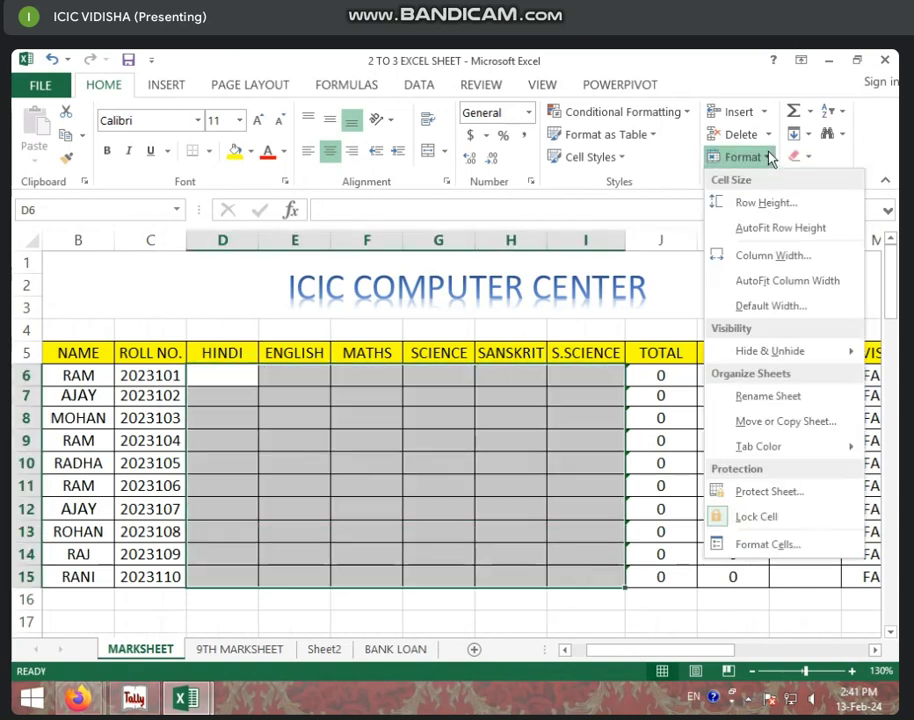
left_click(771, 517)
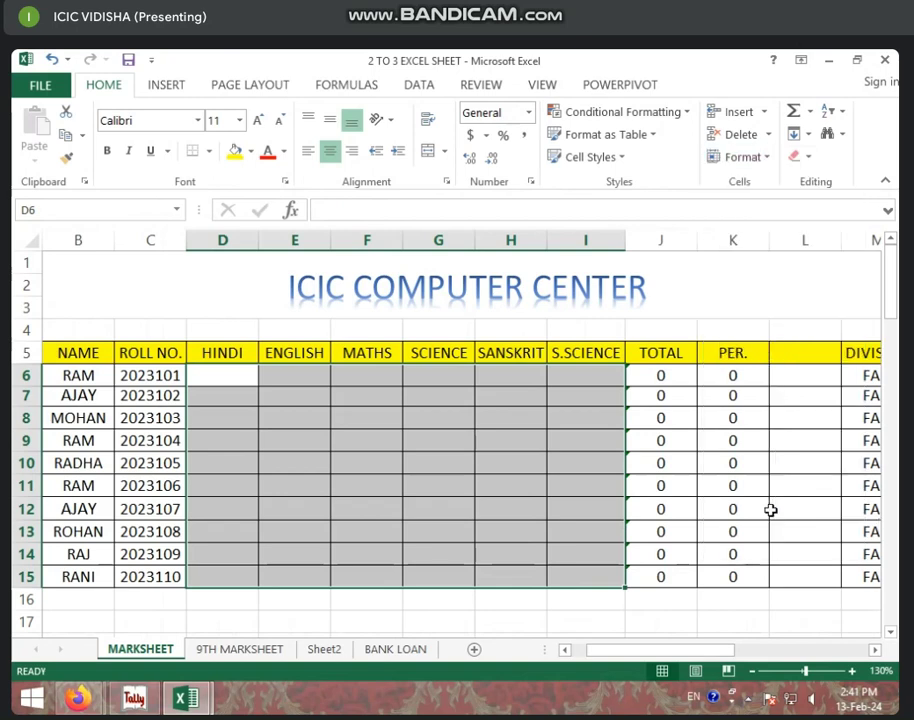
Protect the MARKSHEET with a password, confirming it twice
left_click(772, 160)
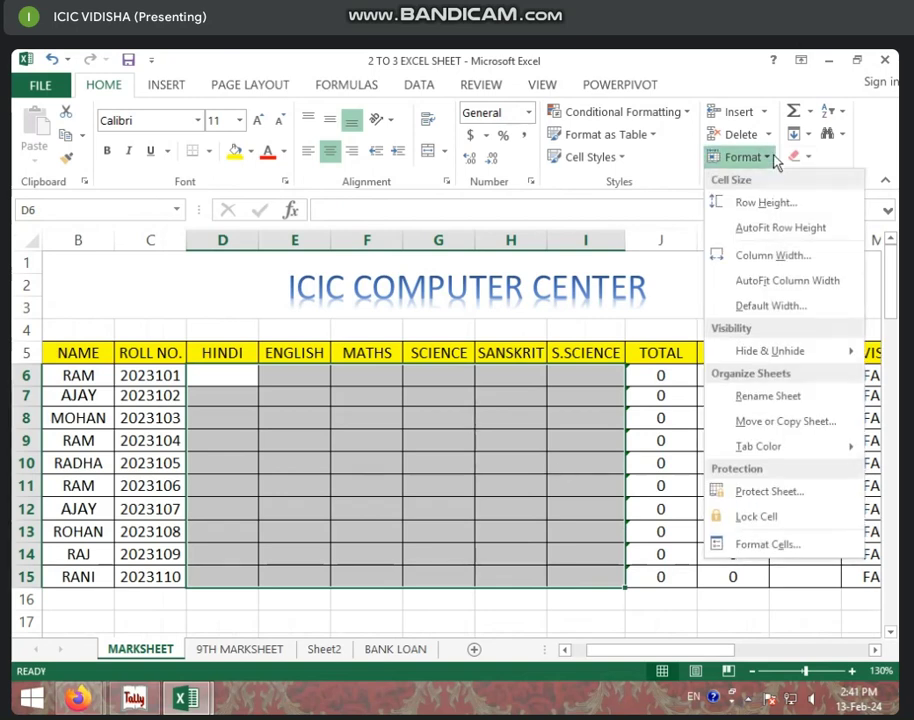
left_click(785, 493)
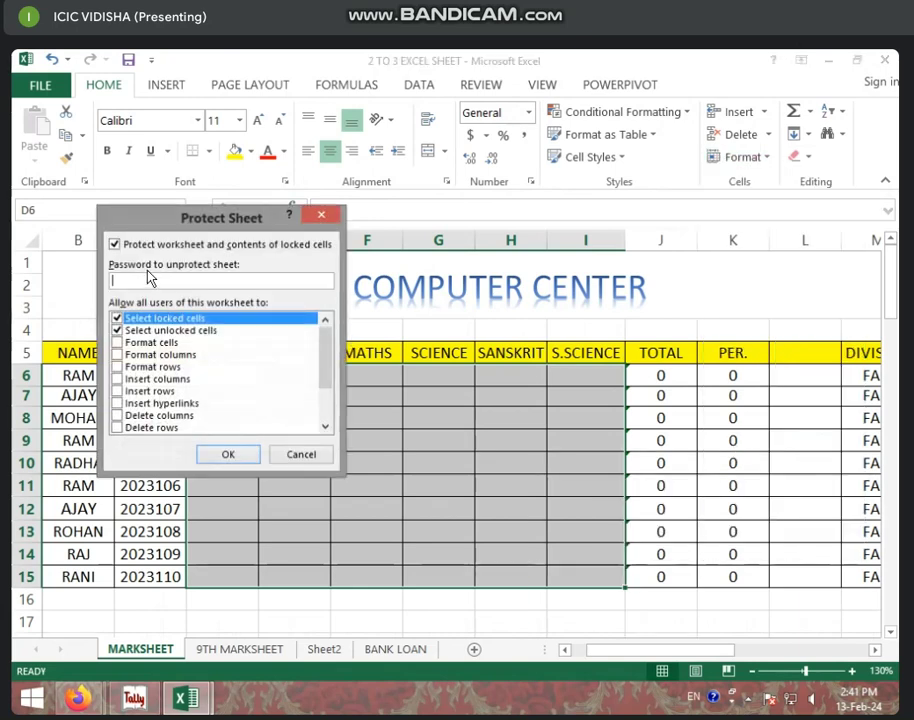
left_click(232, 455)
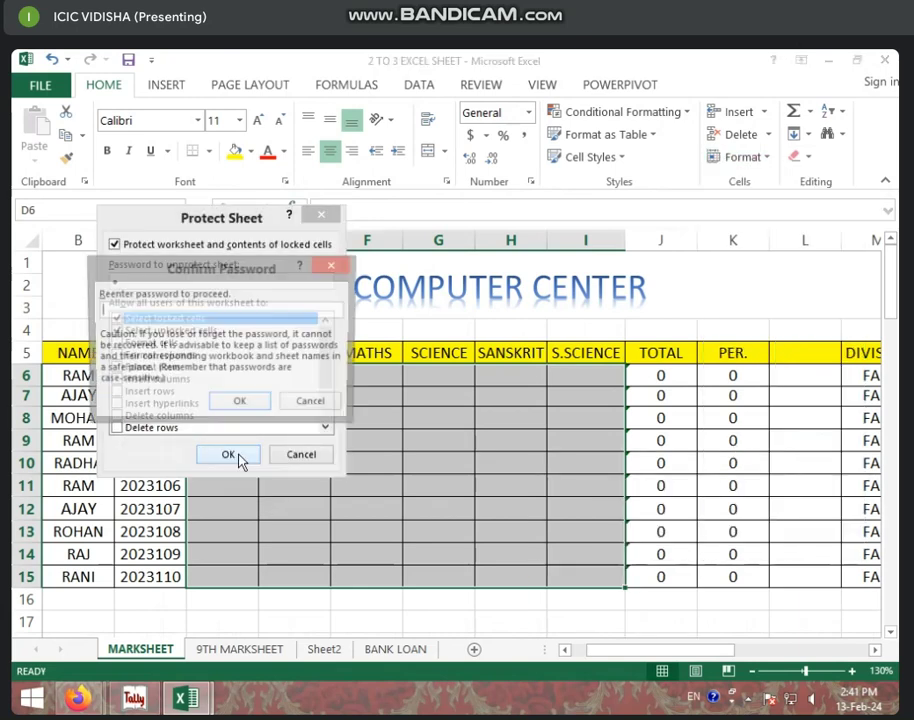
left_click(250, 405)
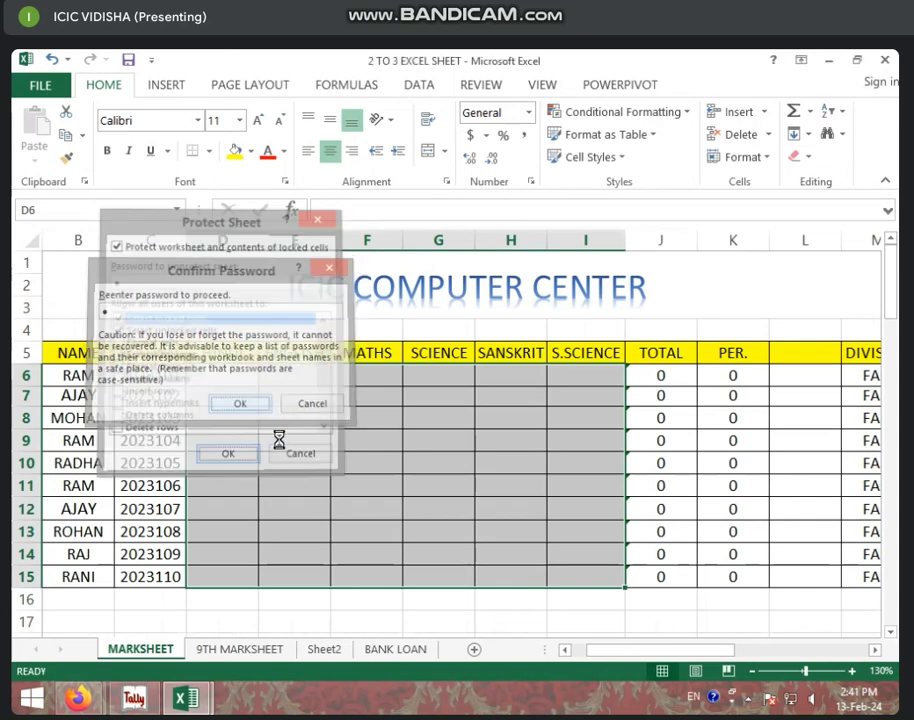
left_click(145, 403)
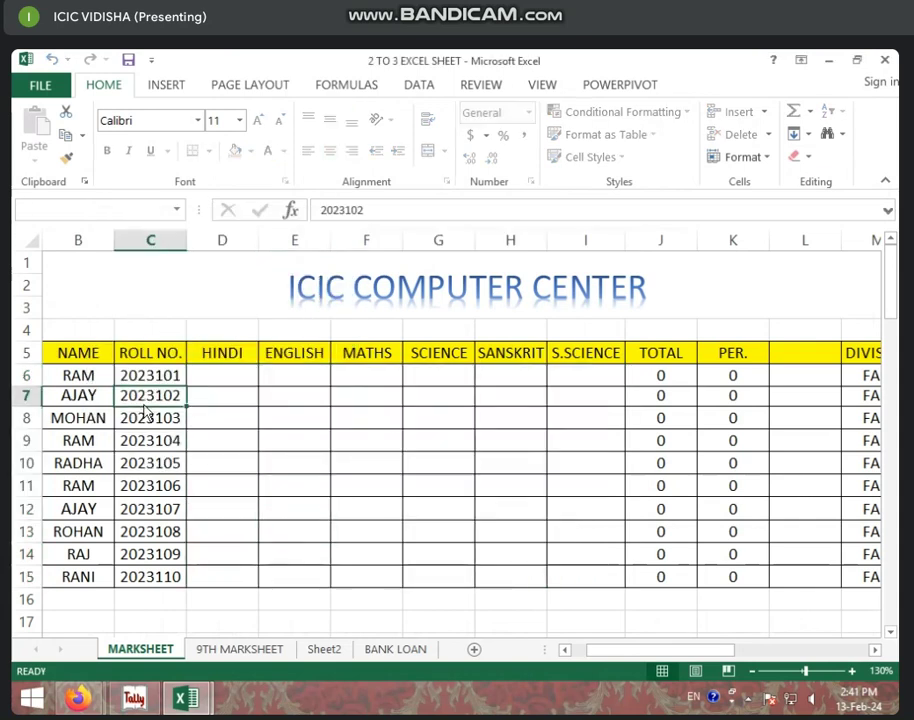
Confirm locked C7 is blocked, then enter 41 in D6, E6 and E7
double_click(144, 405)
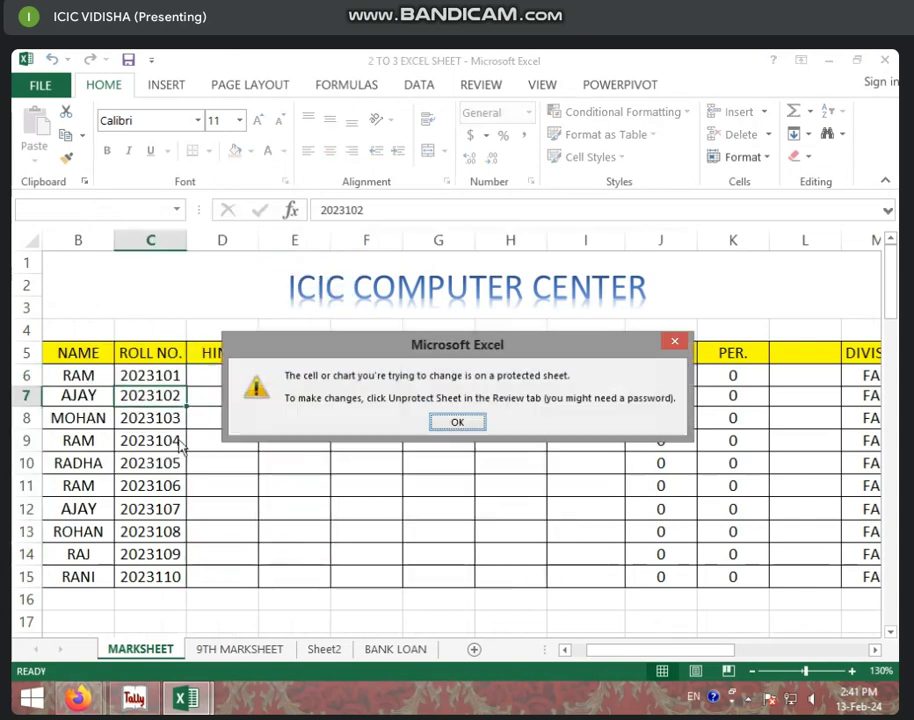
left_click(449, 427)
left_click(229, 377)
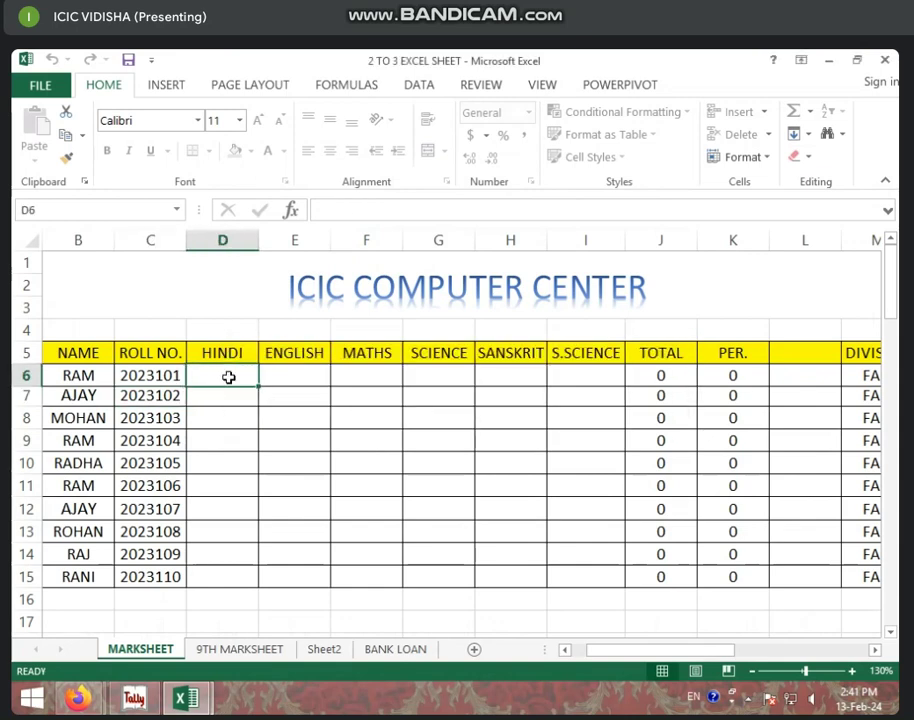
type("41")
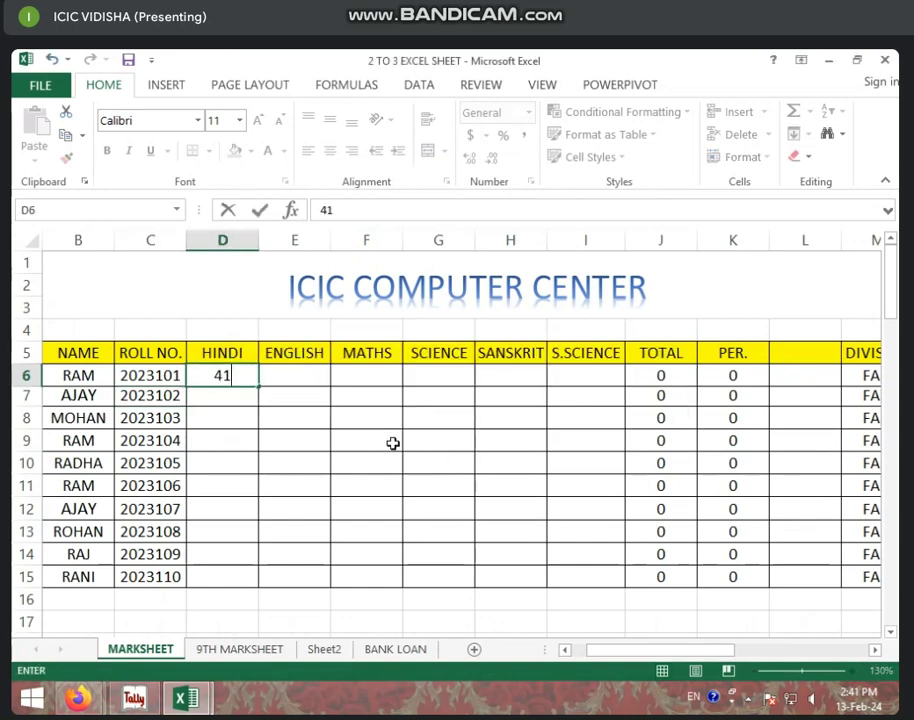
left_click(293, 374)
type("41")
key("Return")
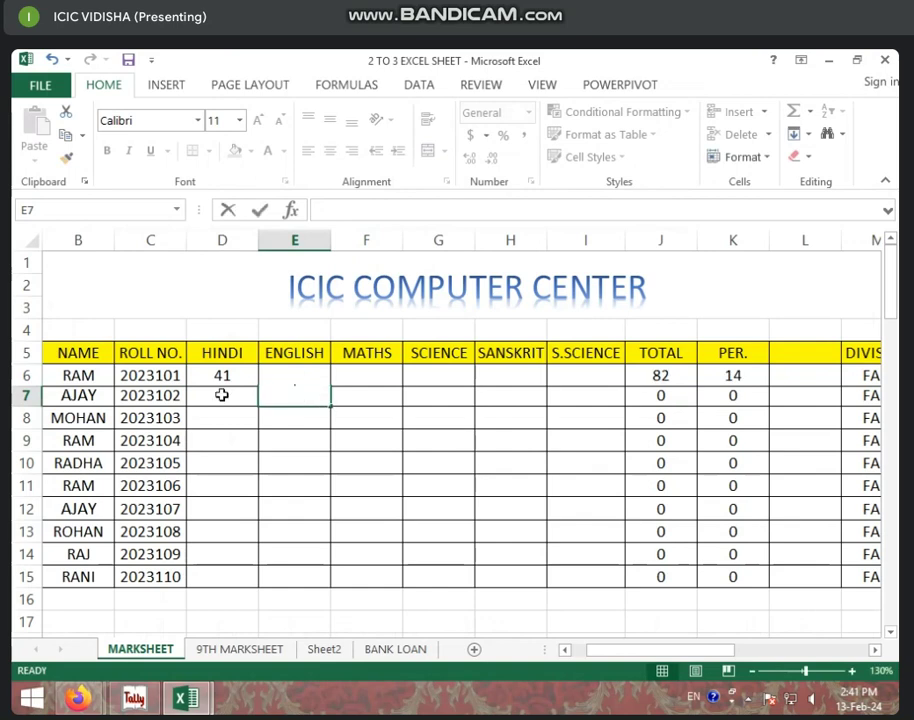
type("41")
left_click(318, 509)
Test editing cells F16, D22 and G22, entering a password at prompts and dismissing the warning
double_click(347, 605)
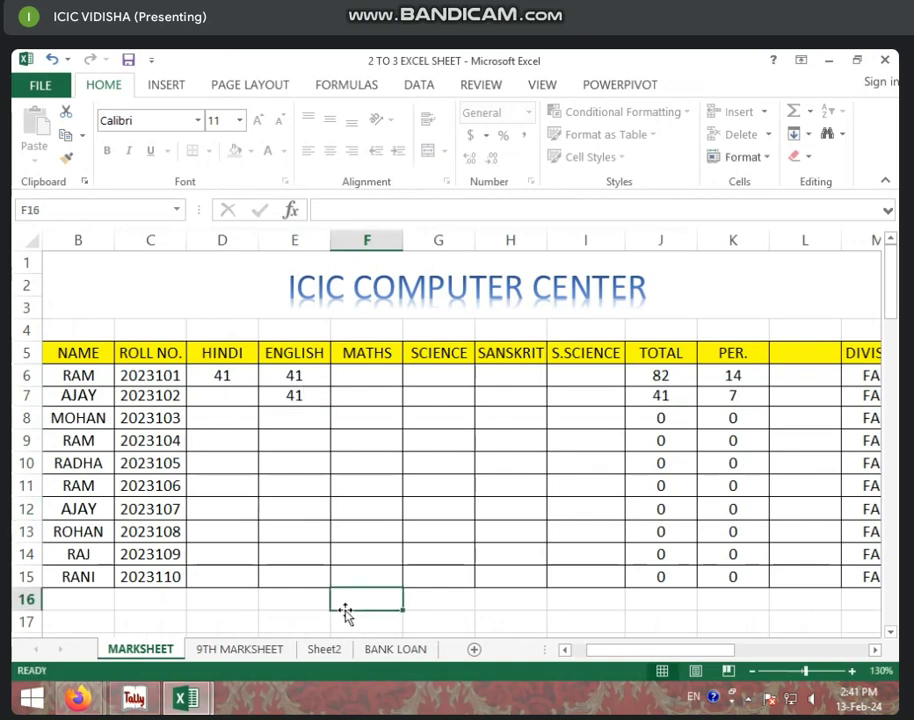
left_click(312, 388)
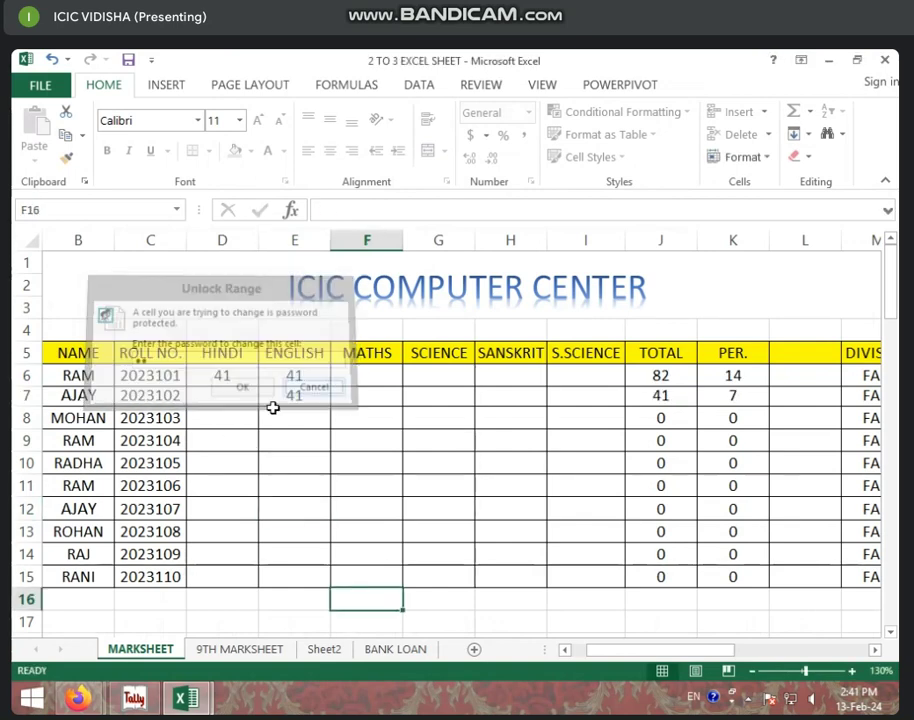
scroll(297, 544, "down", 3)
double_click(222, 534)
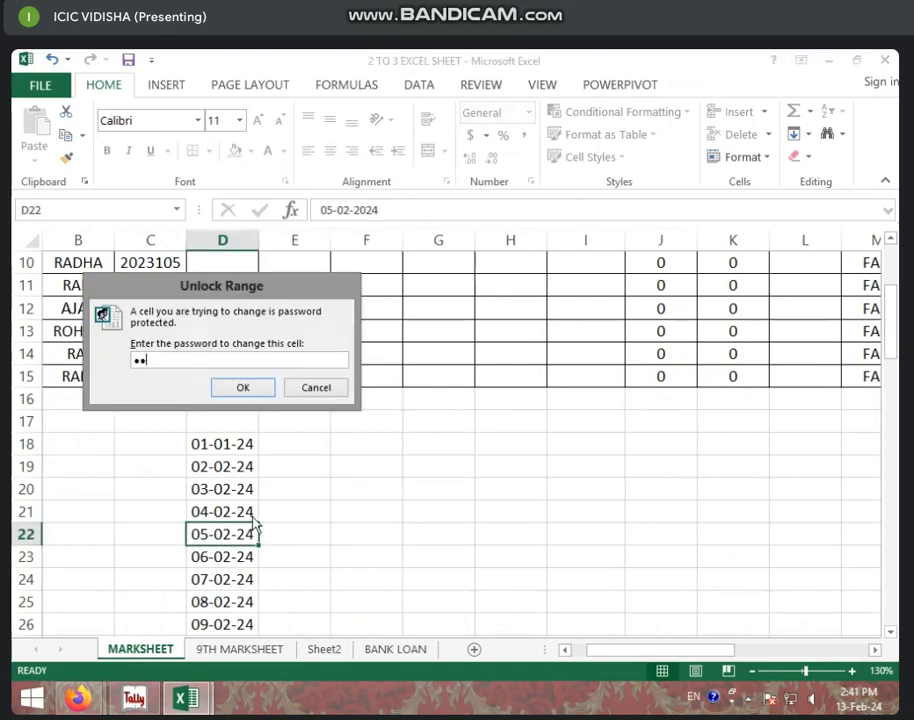
left_click(310, 389)
double_click(434, 536)
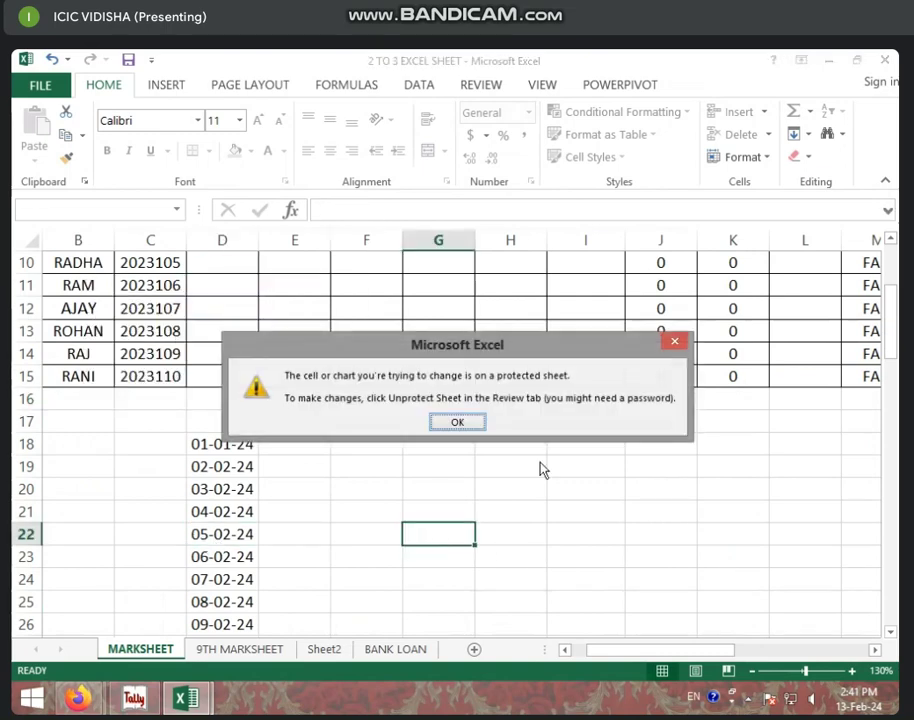
left_click(478, 424)
Enter 45 in G13, then select the mark block D6:I15
left_click(406, 334)
type("4")
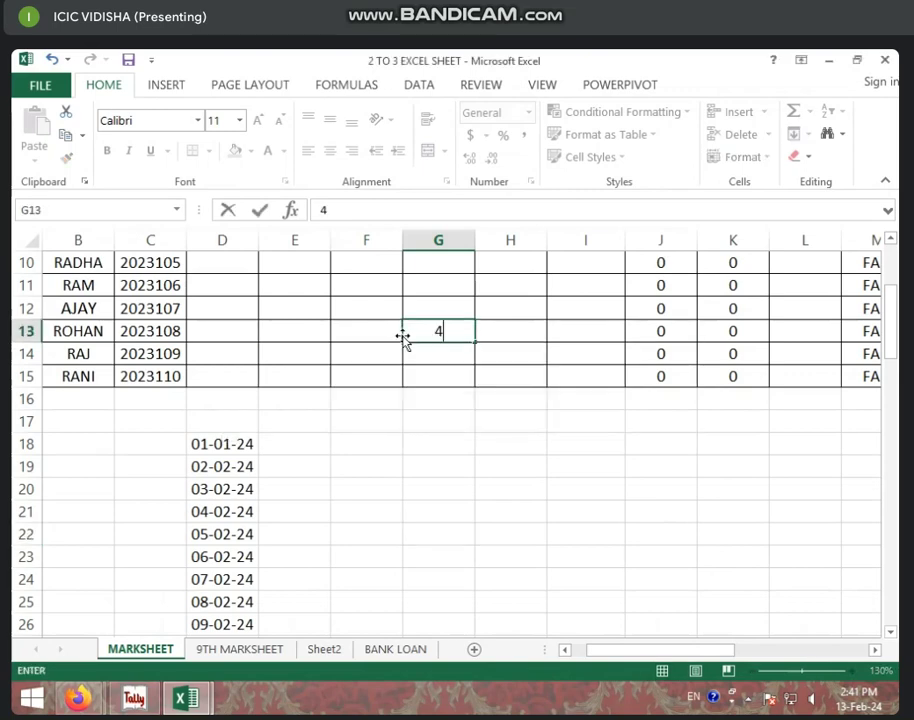
type("5")
key("Return")
scroll(369, 449, "up", 1)
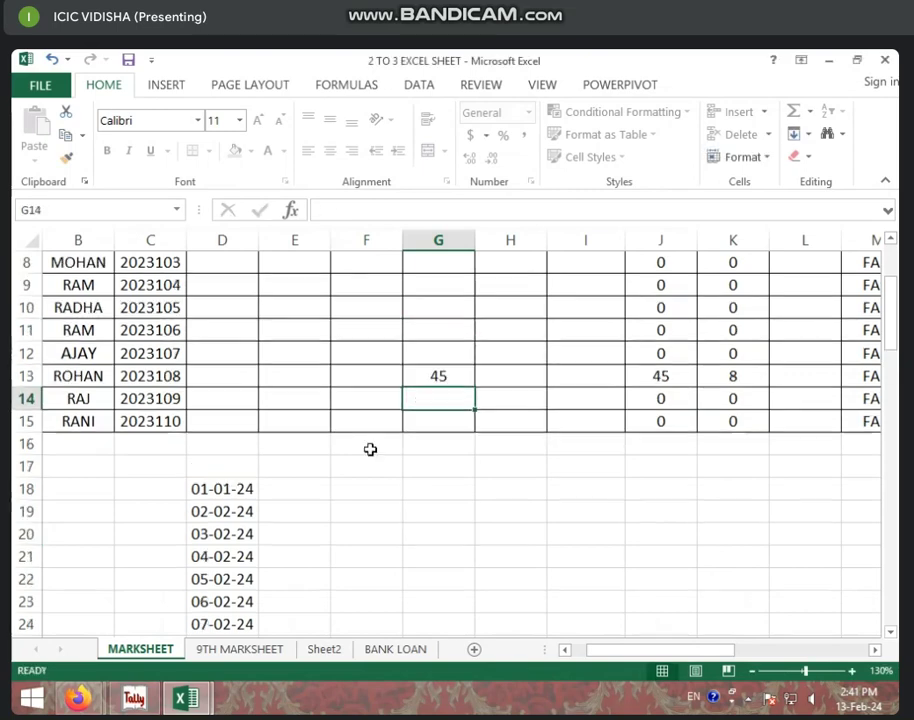
scroll(317, 356, "up", 1)
left_click_drag(216, 312, 599, 509)
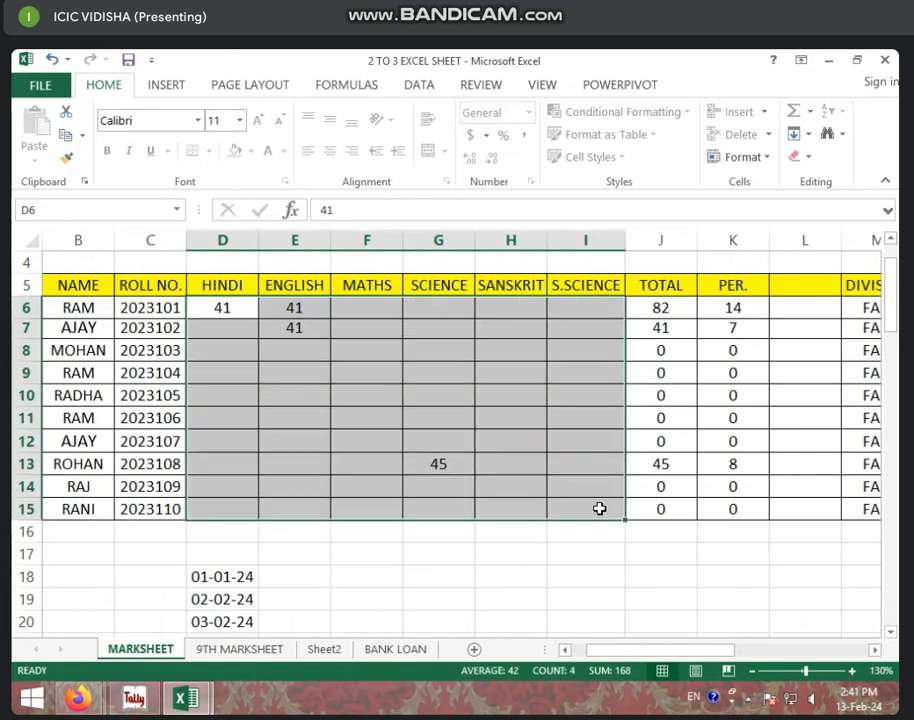
left_click(759, 157)
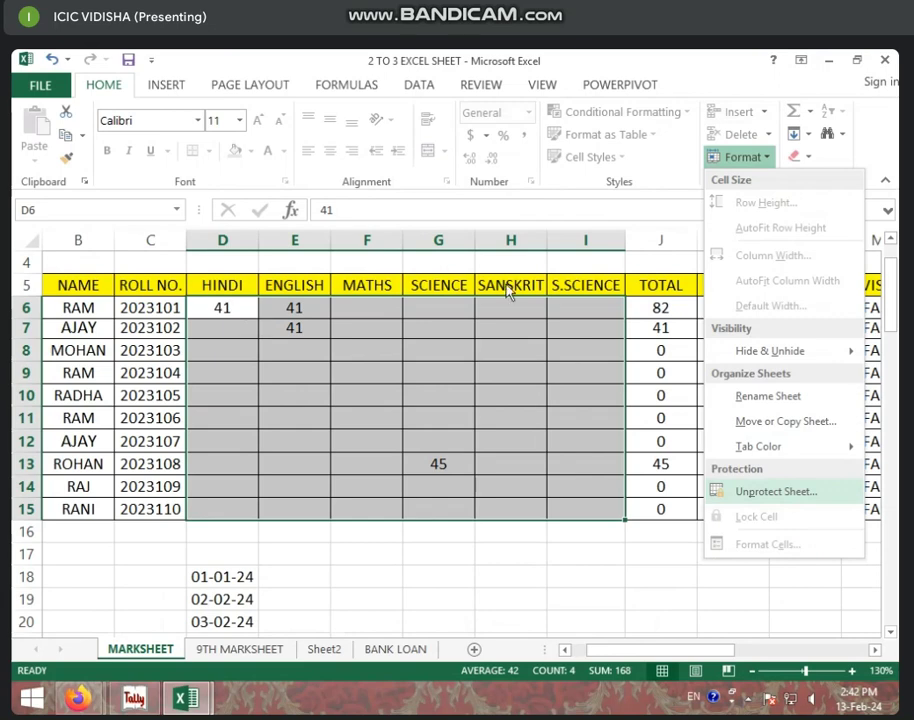
left_click(450, 557)
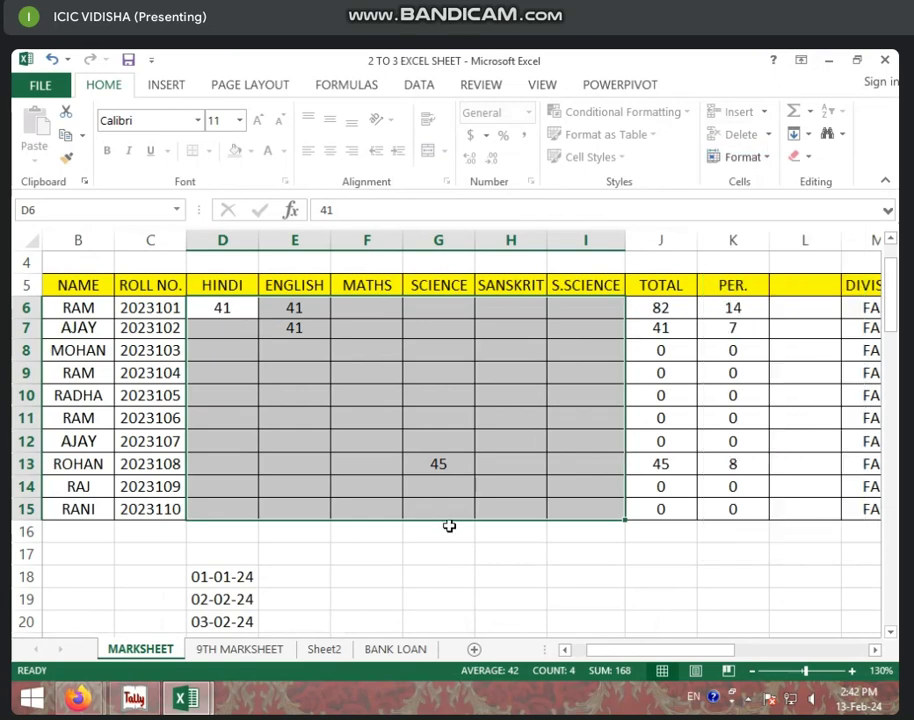
left_click(295, 309)
left_click(353, 312)
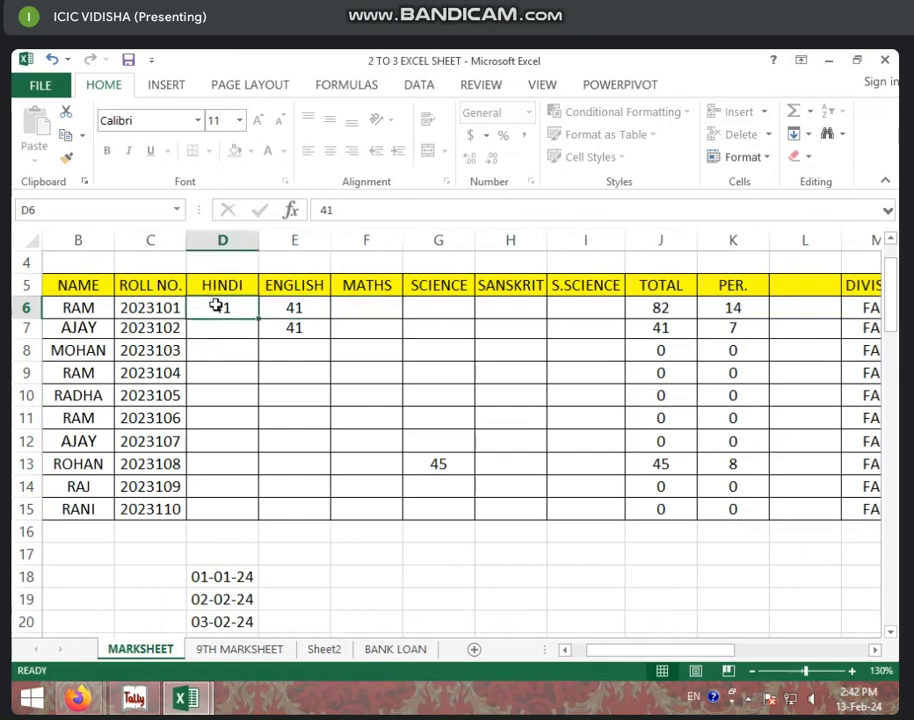
mouse_move(214, 303)
left_mouse_down()
mouse_move(563, 316)
mouse_move(579, 527)
left_mouse_up()
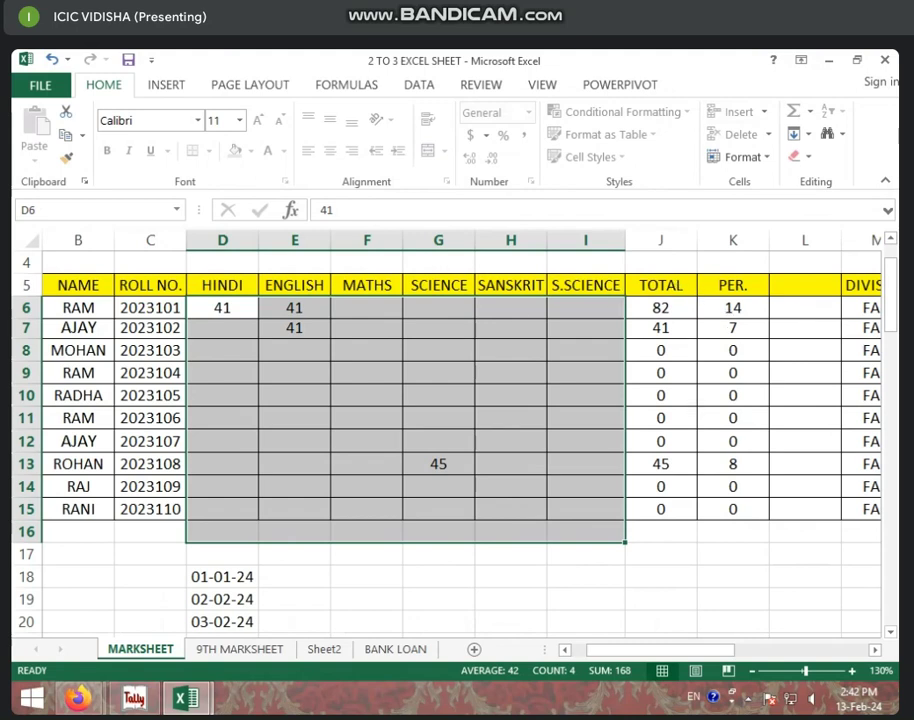
left_click(664, 307)
double_click(668, 311)
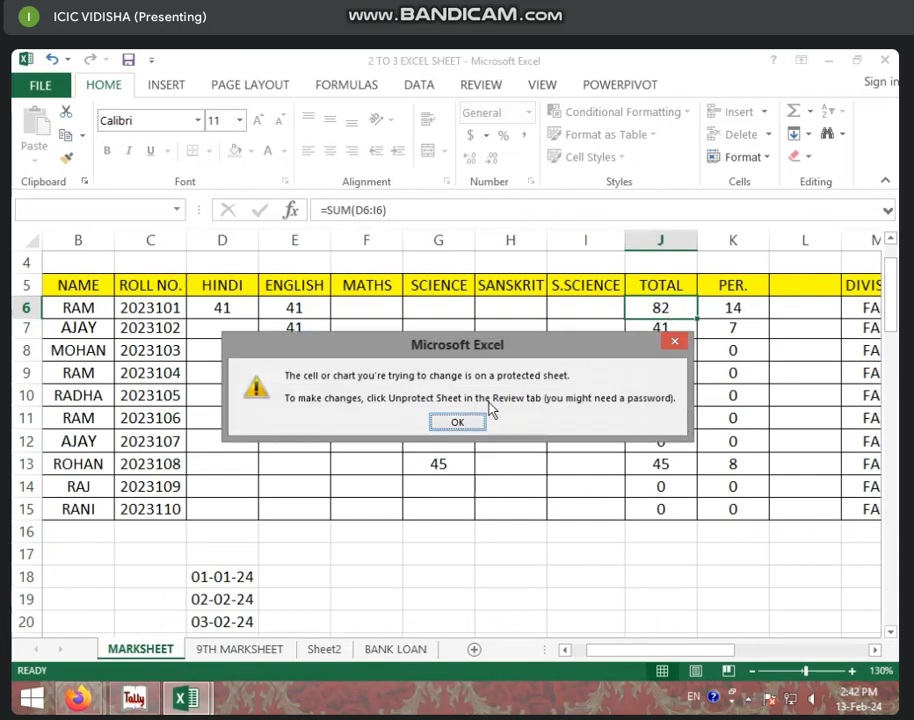
left_click(440, 424)
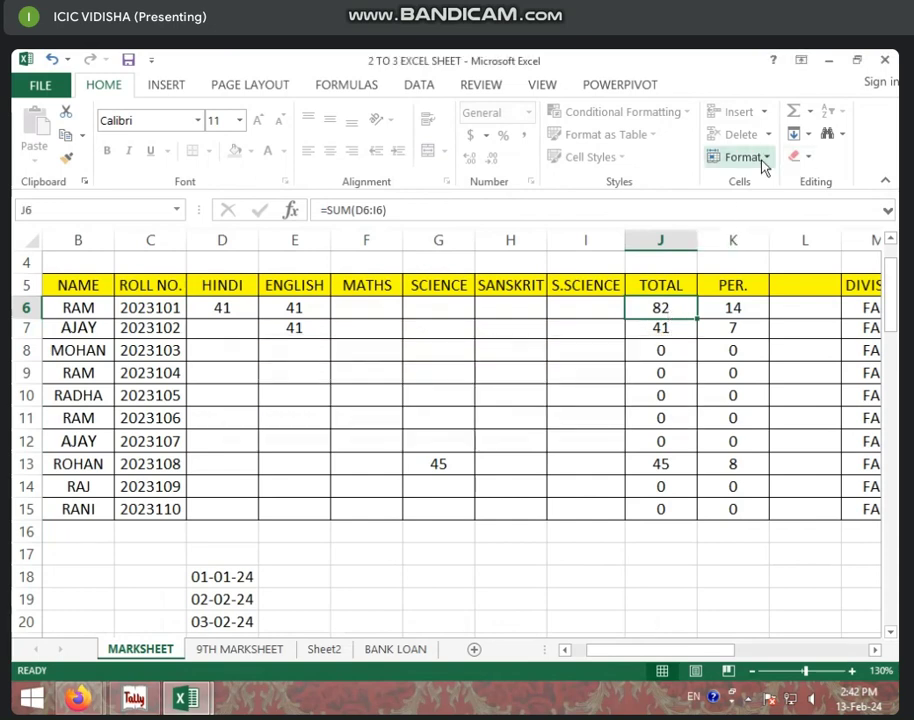
Unprotect the MARKSHEET via Format > Unprotect Sheet with the password
left_click(762, 160)
left_click(762, 491)
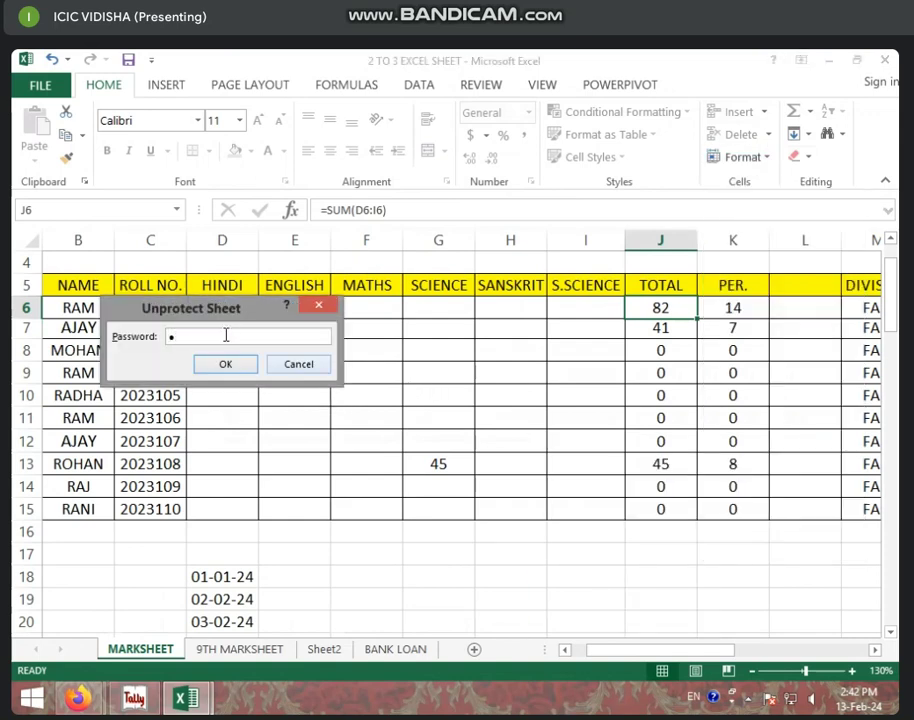
left_click(216, 366)
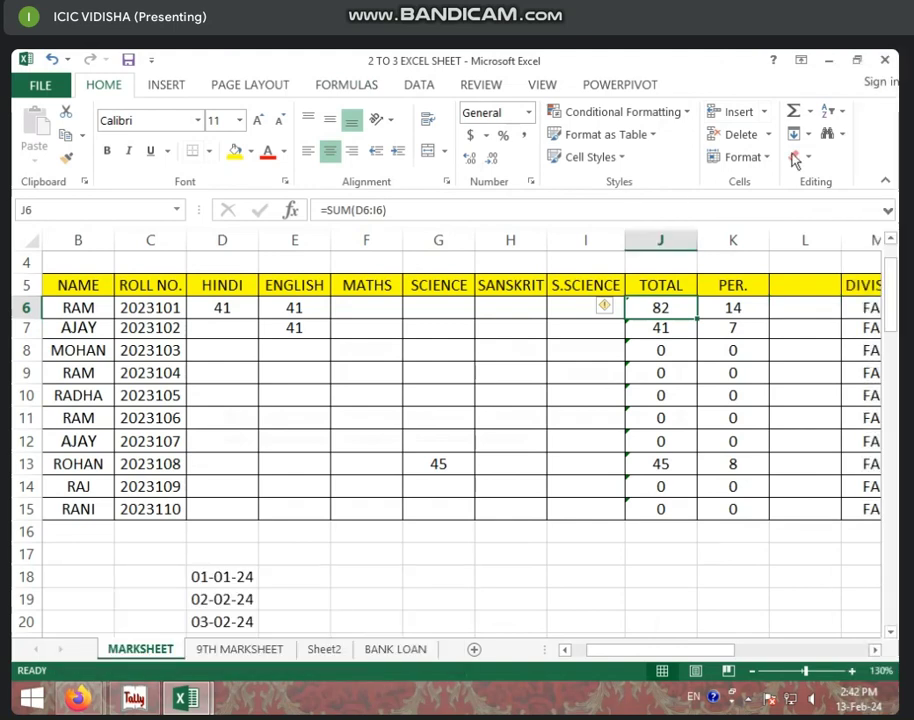
Glance at the AutoSum function list, then switch to the BANK LOAN sheet
left_click(810, 112)
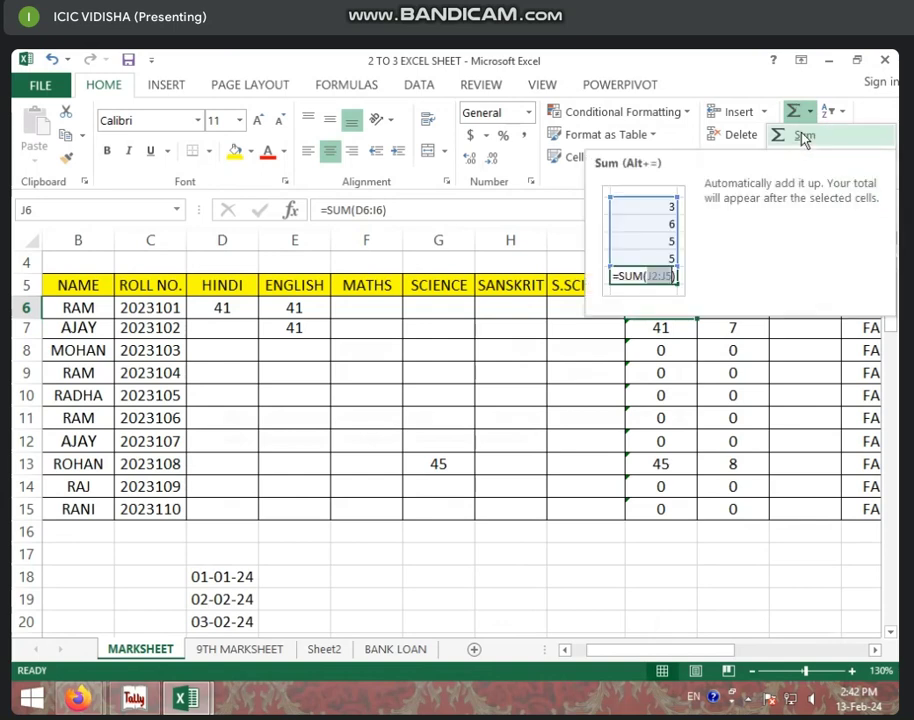
left_click(383, 652)
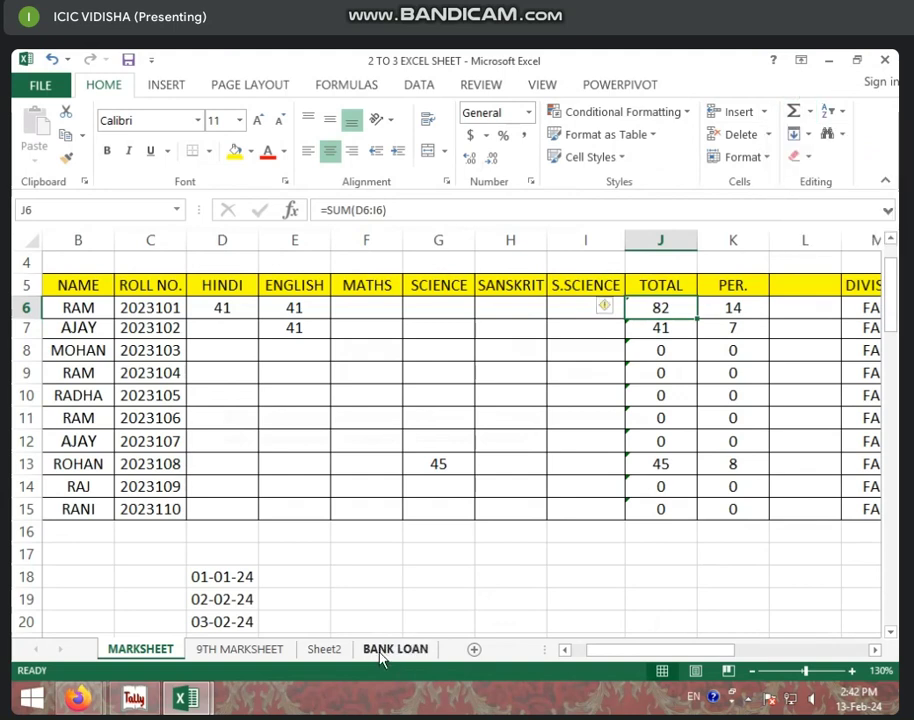
left_click(392, 650)
Enter =RANDBETWEEN(150,1000) in BANK LOAN cell C5 using the function autocomplete
left_click(344, 399)
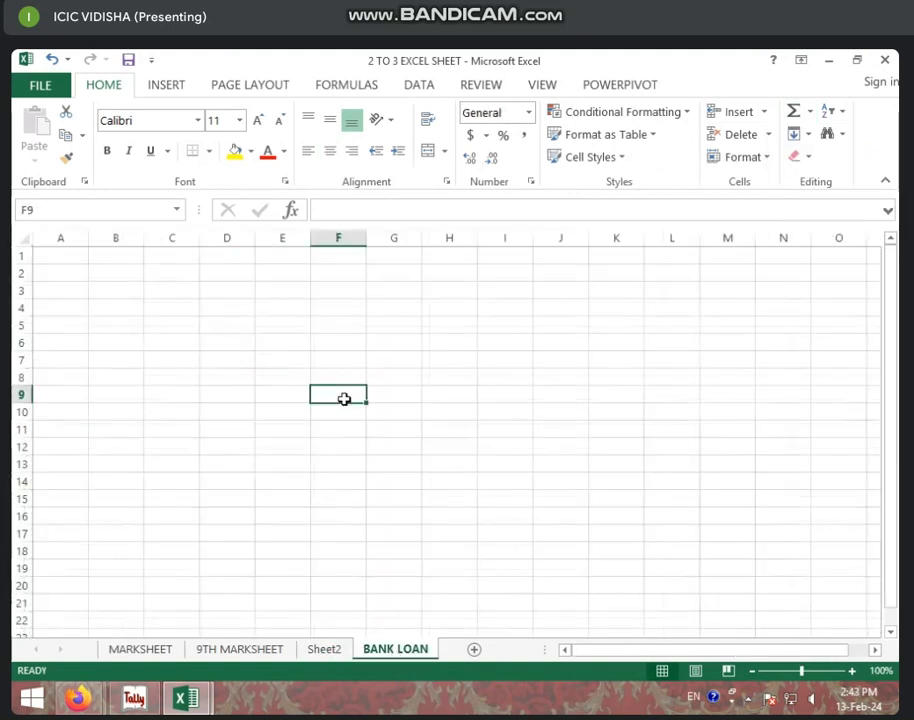
left_click(161, 376)
left_click(172, 326)
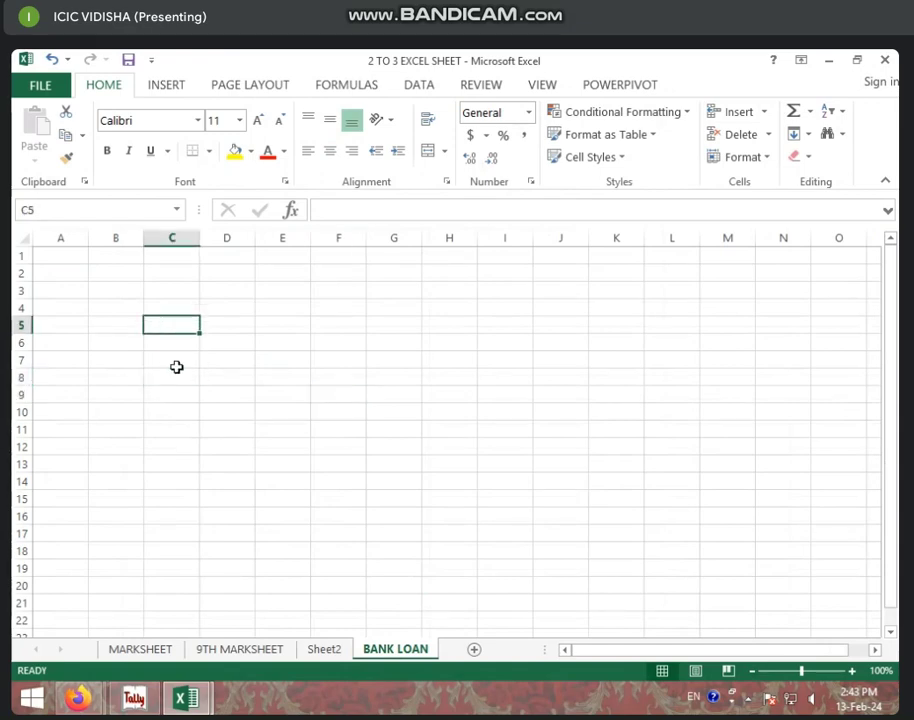
type("4")
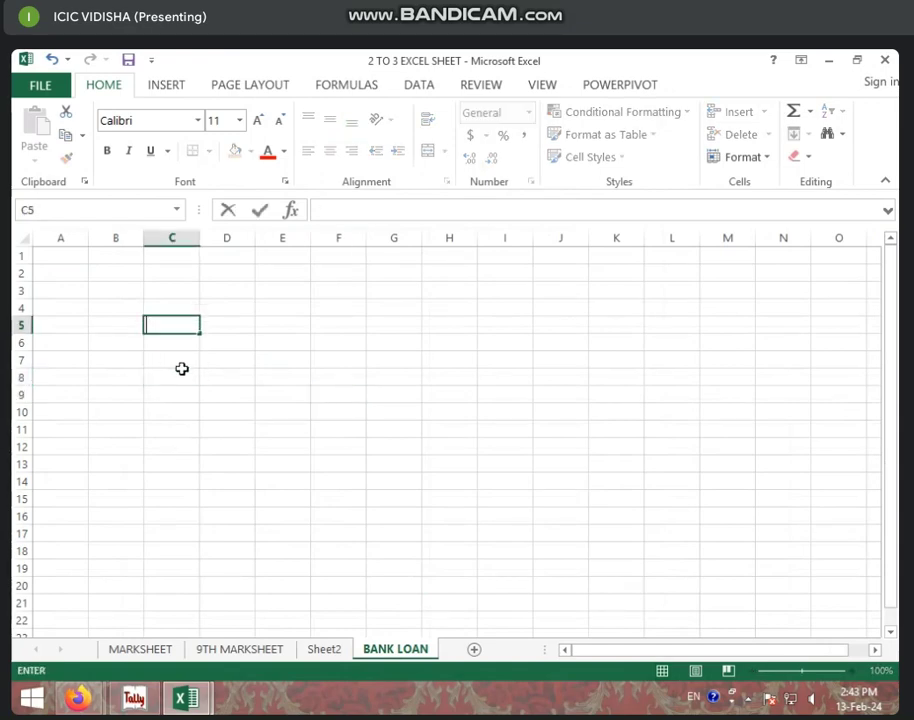
type("=")
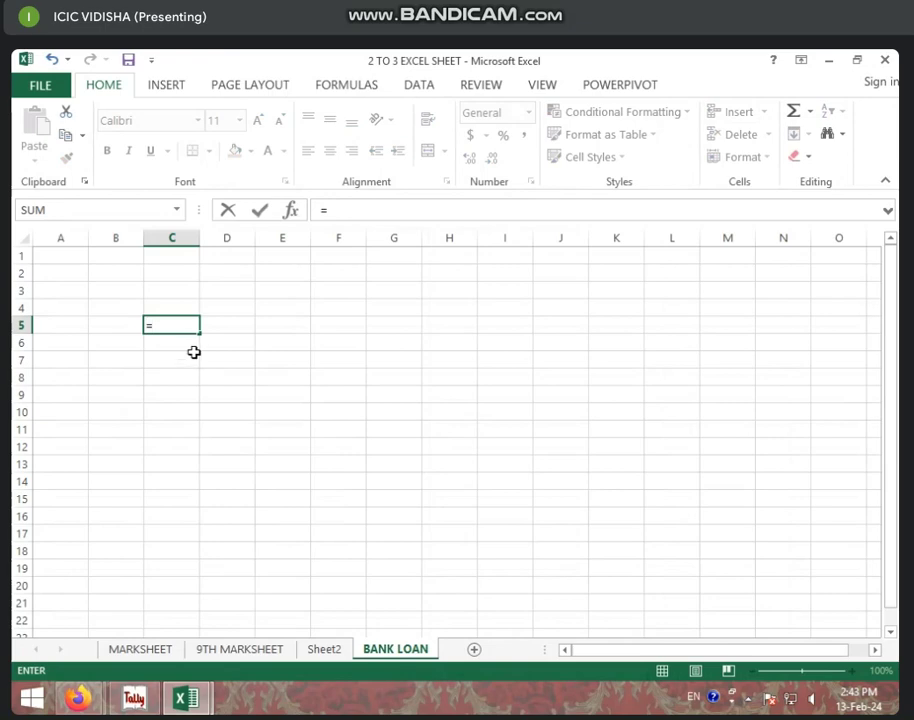
type("RAN")
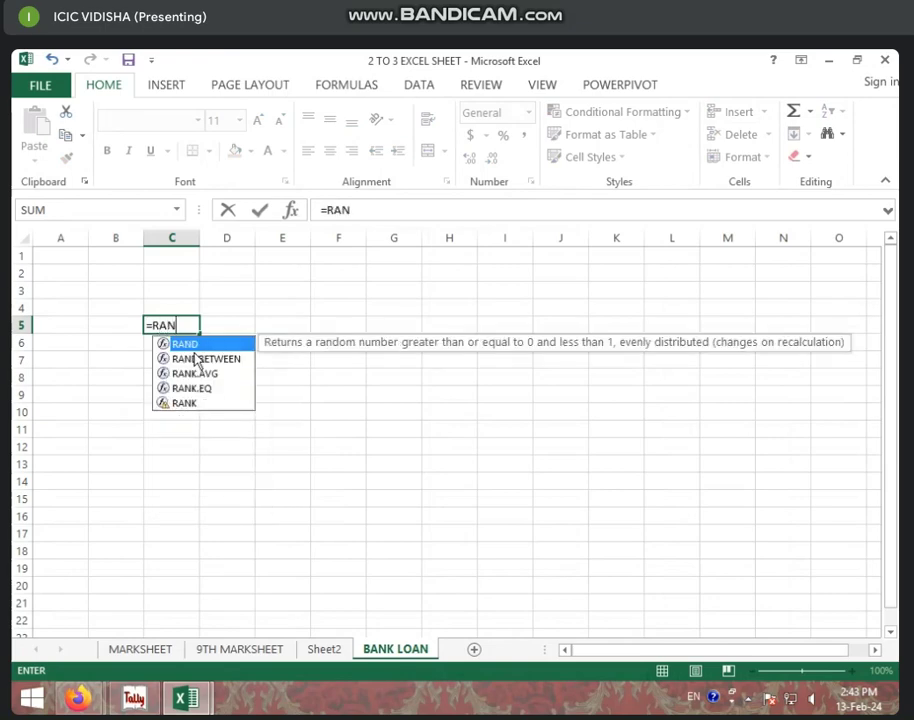
double_click(212, 358)
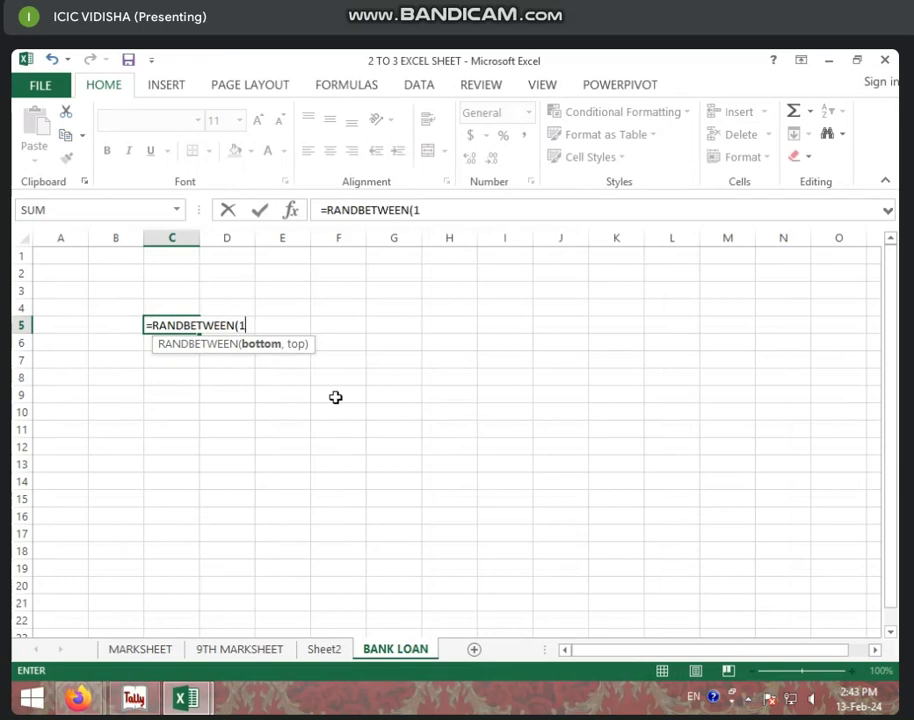
type("50")
type(",100")
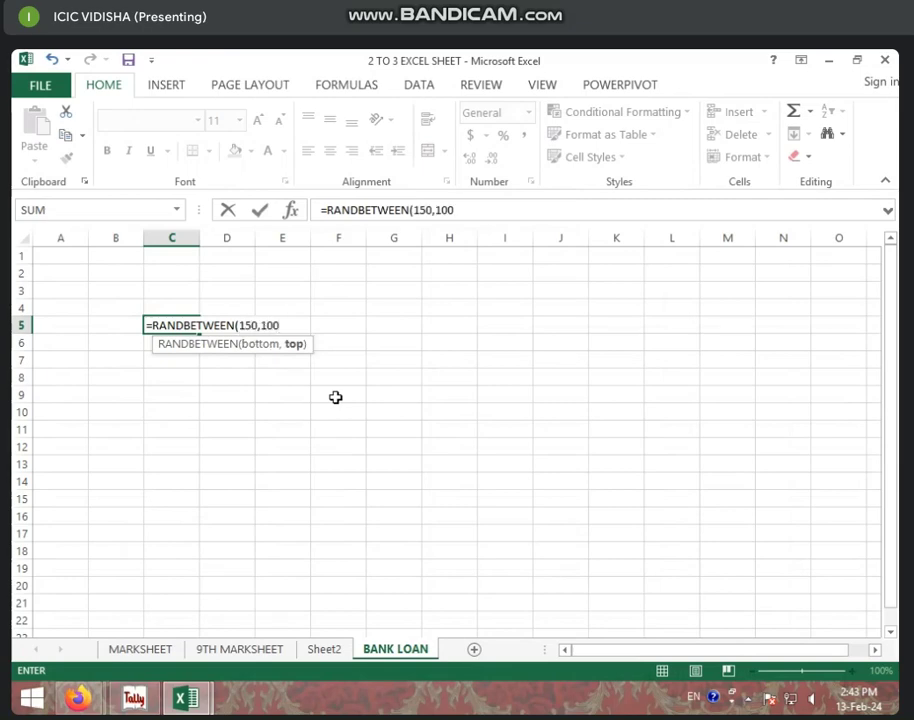
type("0)")
key("Return")
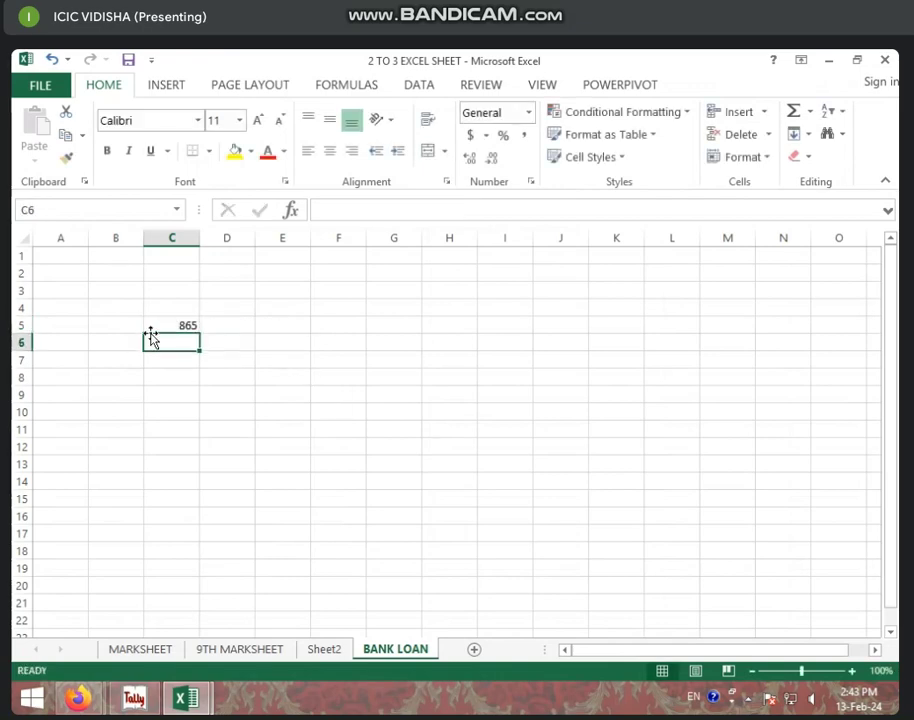
left_click(155, 328)
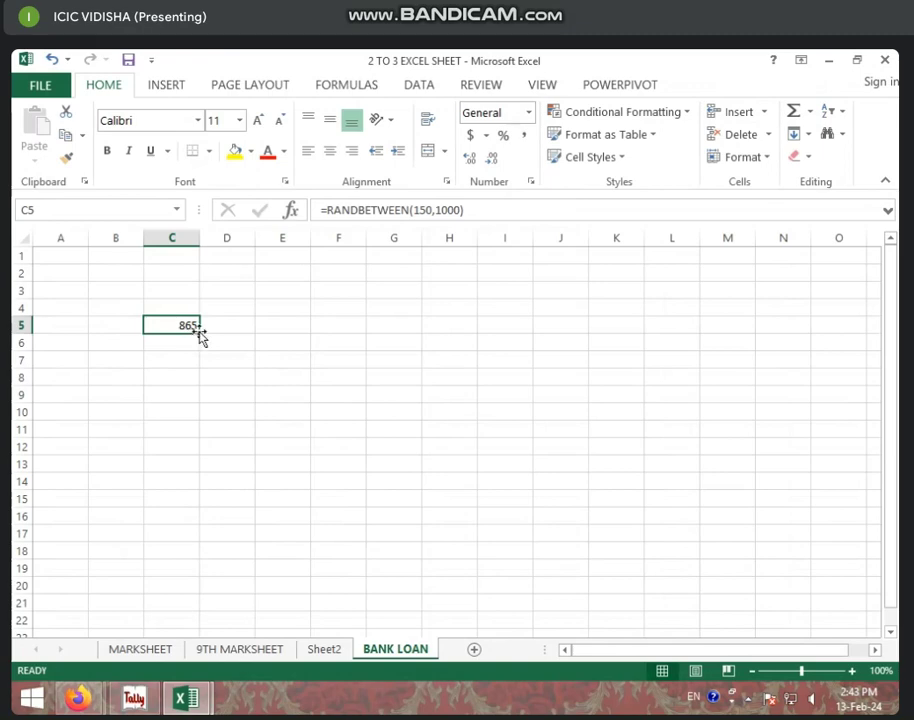
Fill C5's RANDBETWEEN formula across C5:H12, then copy and Paste Values over it
left_click_drag(199, 334, 199, 458)
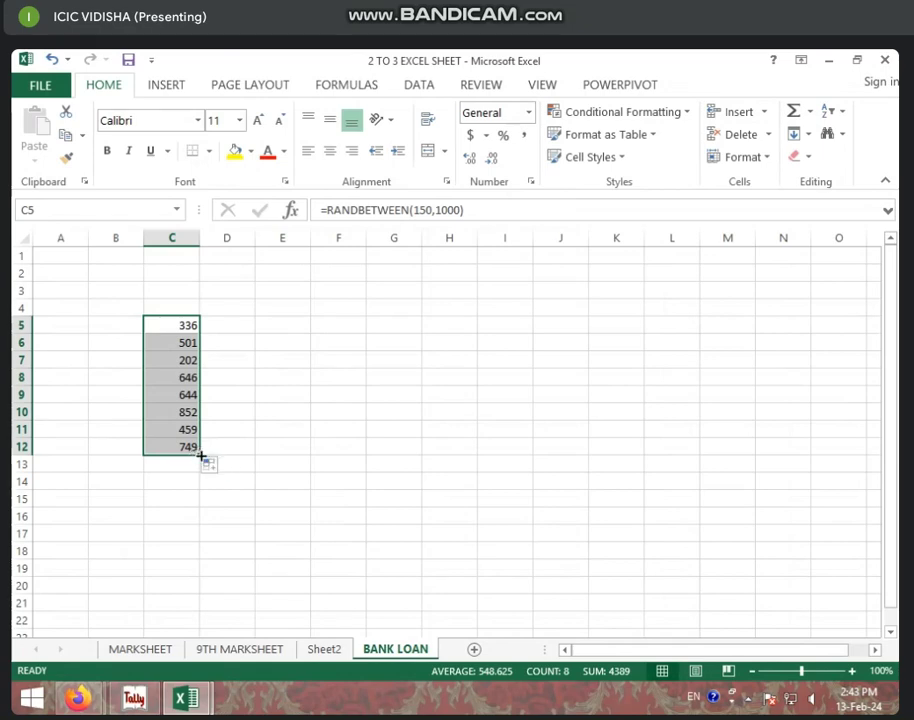
left_click_drag(201, 456, 470, 446)
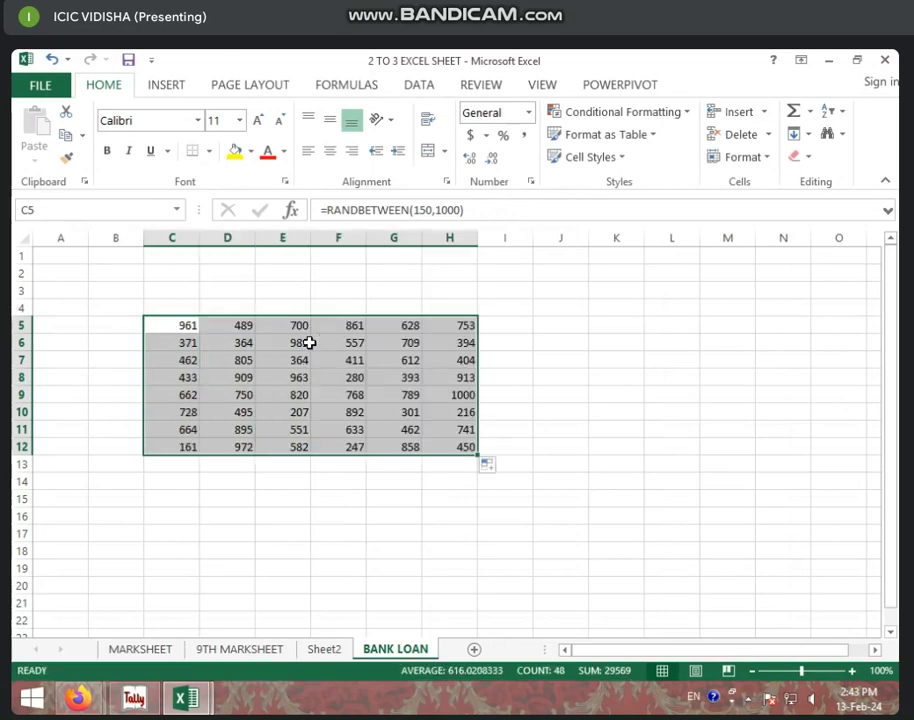
key("ctrl+c")
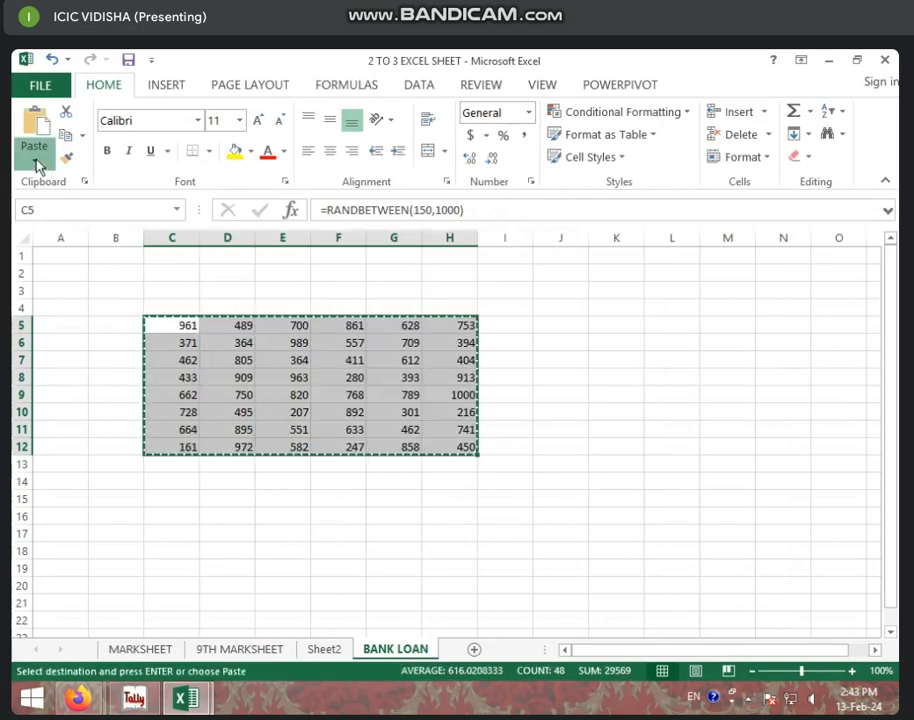
left_click(34, 160)
left_click(36, 276)
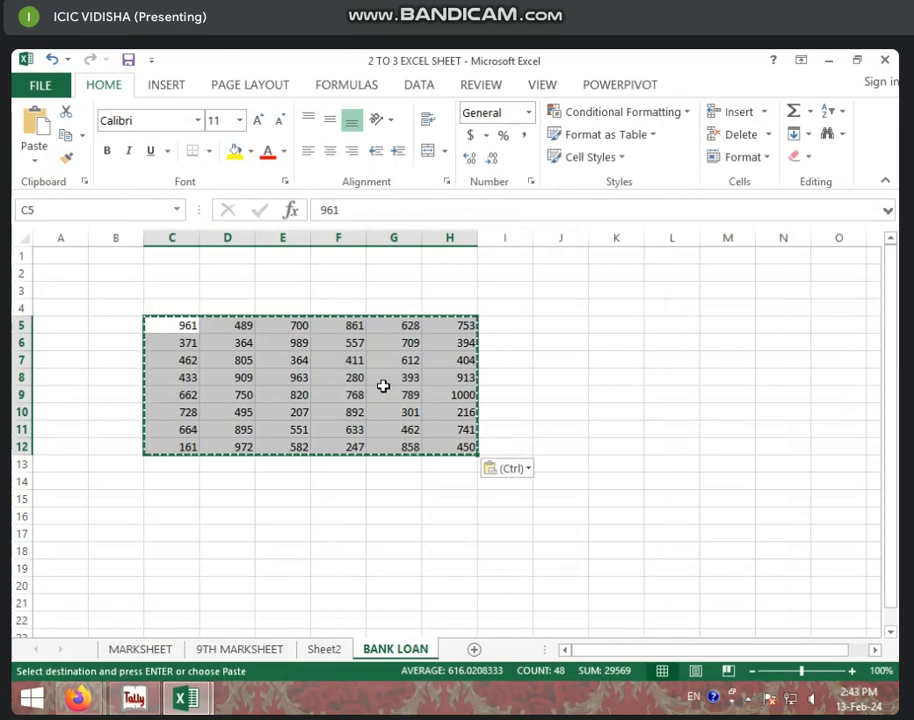
left_click(546, 378)
left_click(526, 362)
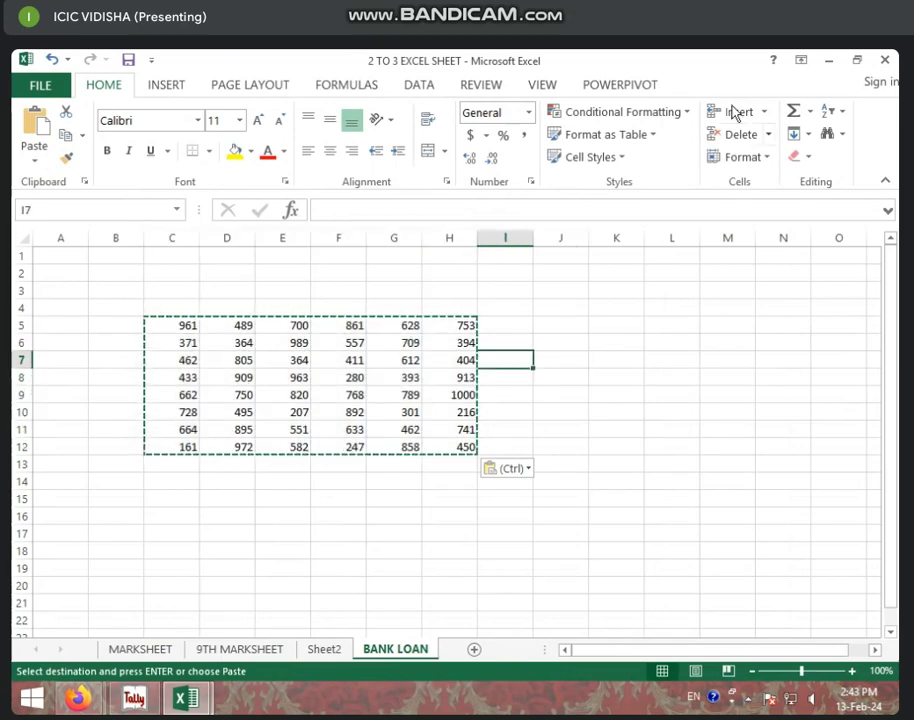
Select the grid with empty column I and AutoSum row totals into column I
left_click(810, 112)
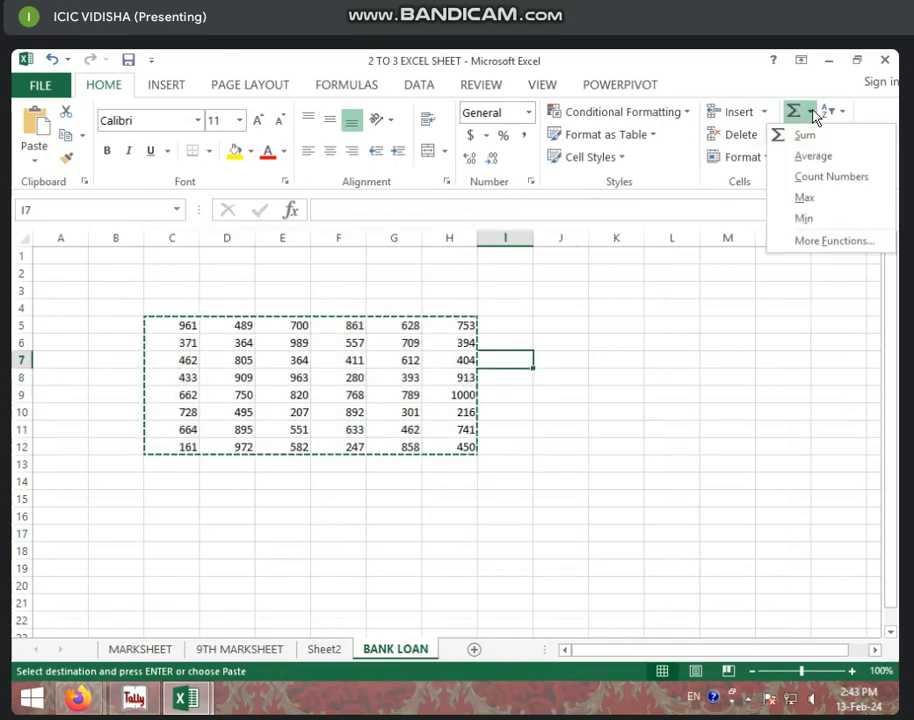
left_click(624, 342)
mouse_move(188, 325)
left_mouse_down()
mouse_move(222, 441)
mouse_move(514, 441)
left_mouse_up()
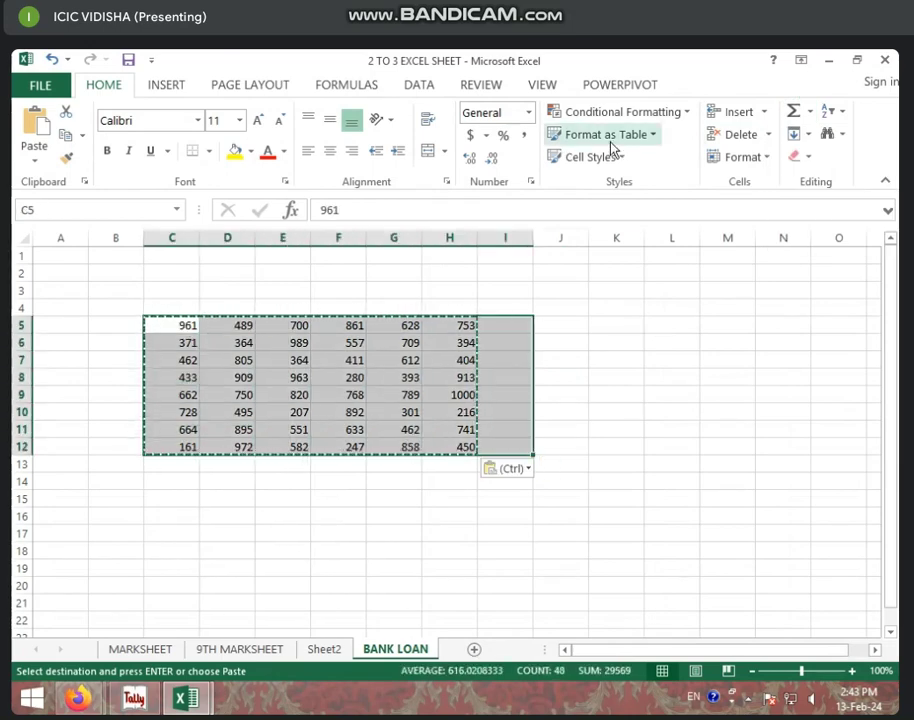
left_click(810, 112)
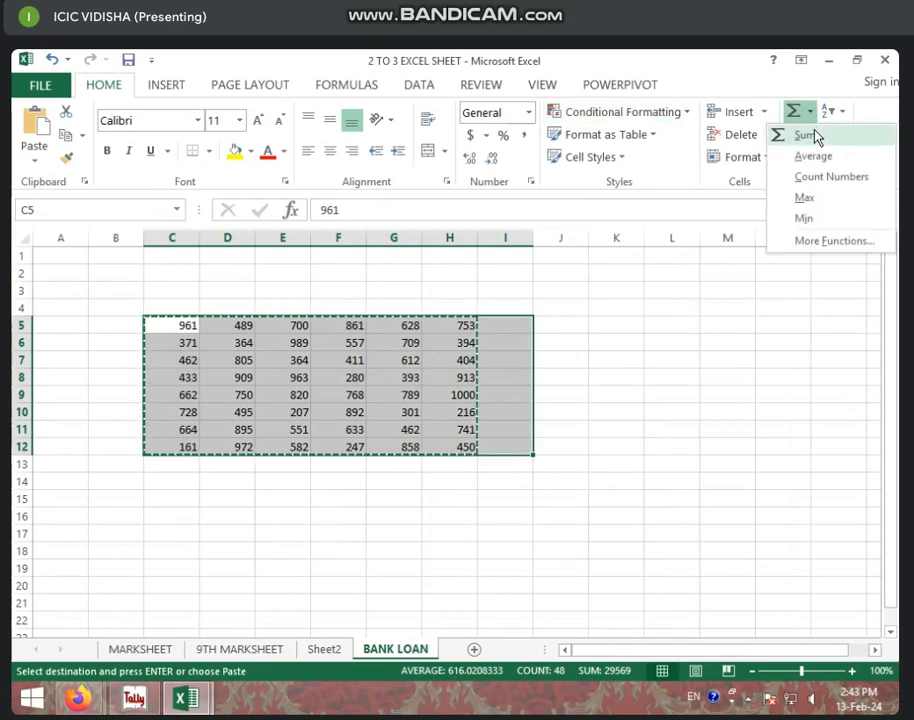
left_click(813, 134)
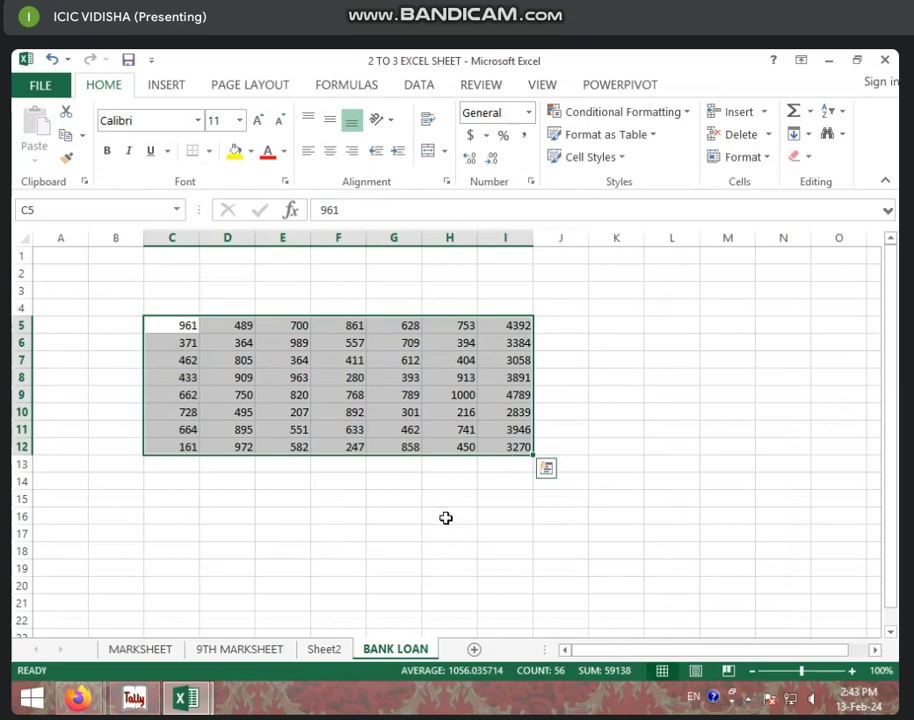
Delete the row totals in I5:I12
left_click(445, 516)
left_click_drag(526, 326, 521, 447)
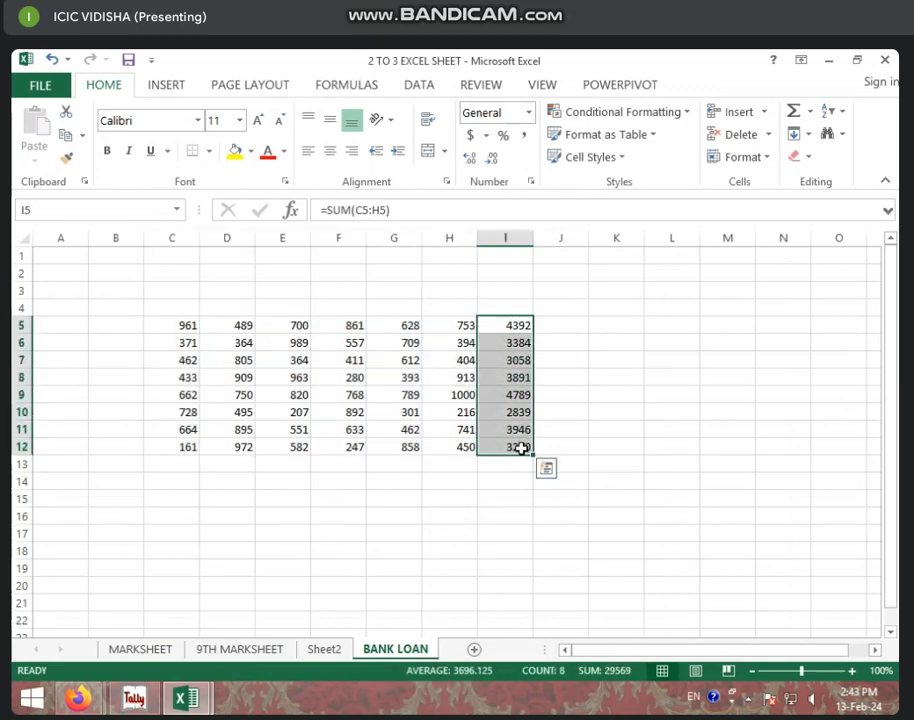
key("Delete")
left_click(338, 394)
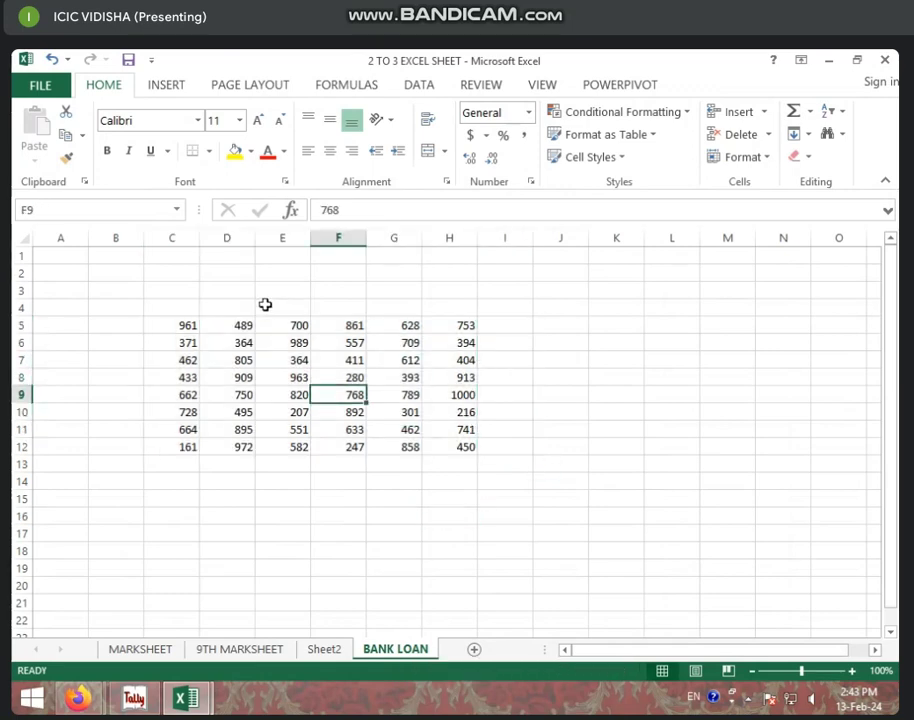
mouse_move(188, 326)
left_mouse_down()
mouse_move(362, 366)
mouse_move(462, 446)
left_mouse_up()
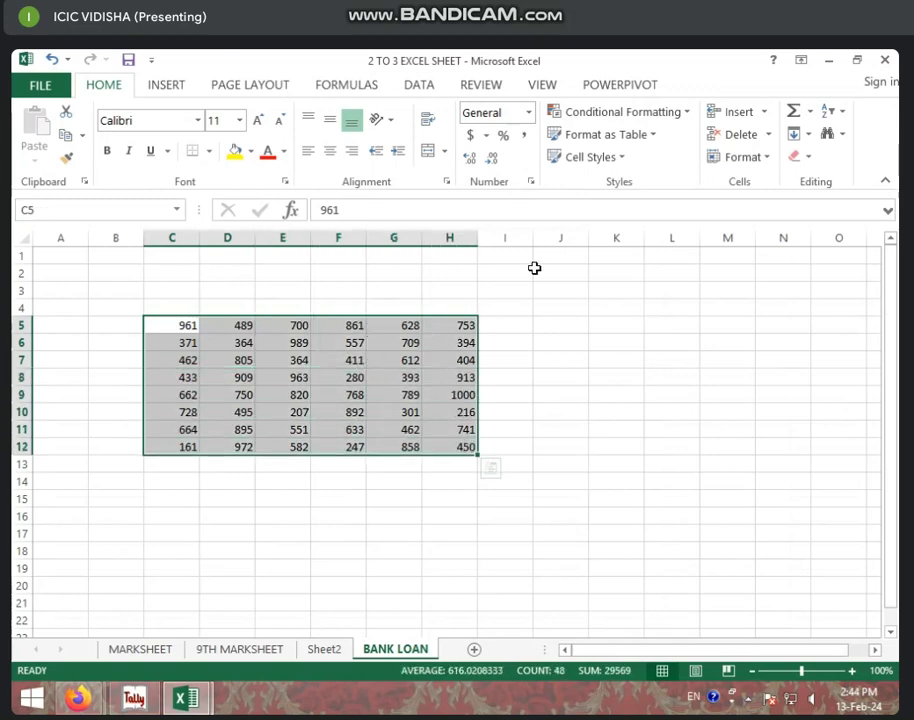
left_click(796, 115)
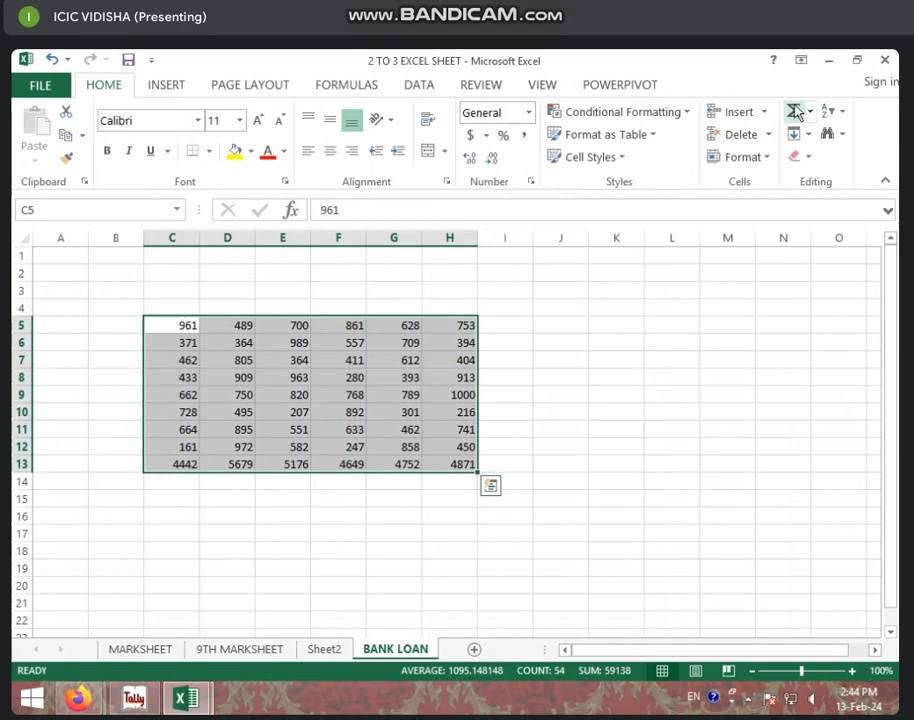
left_click(218, 477)
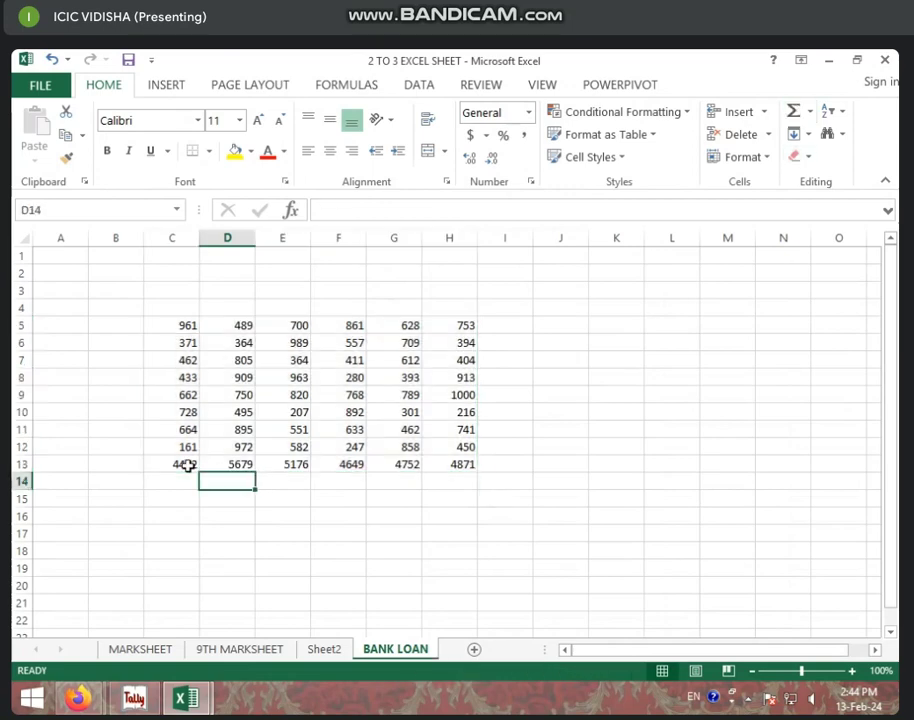
left_click_drag(186, 465, 494, 481)
key("Delete")
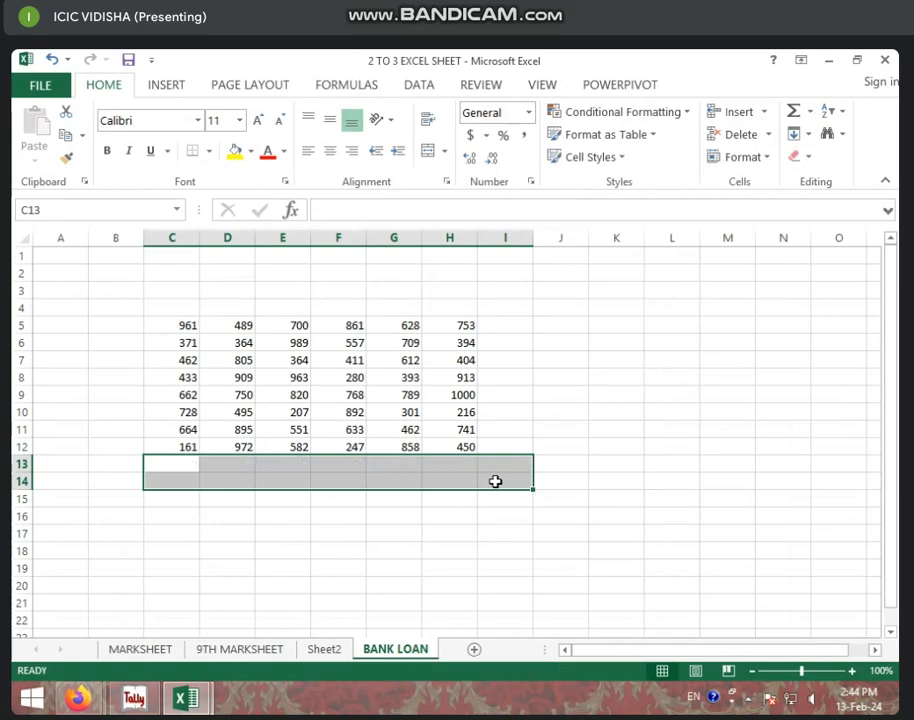
left_click(447, 481)
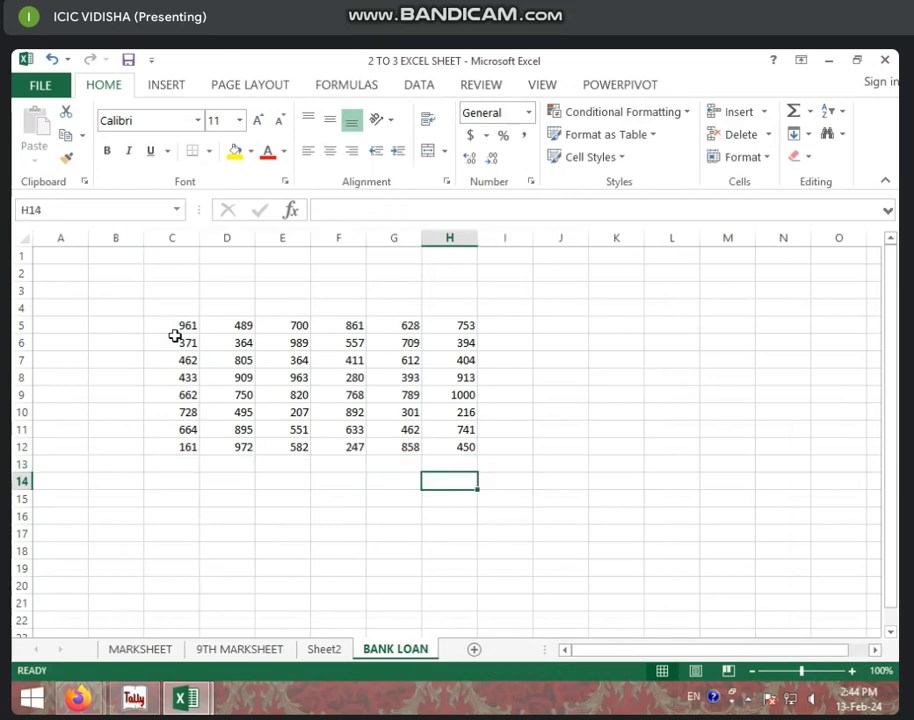
left_click(169, 325)
left_click_drag(169, 325, 508, 445)
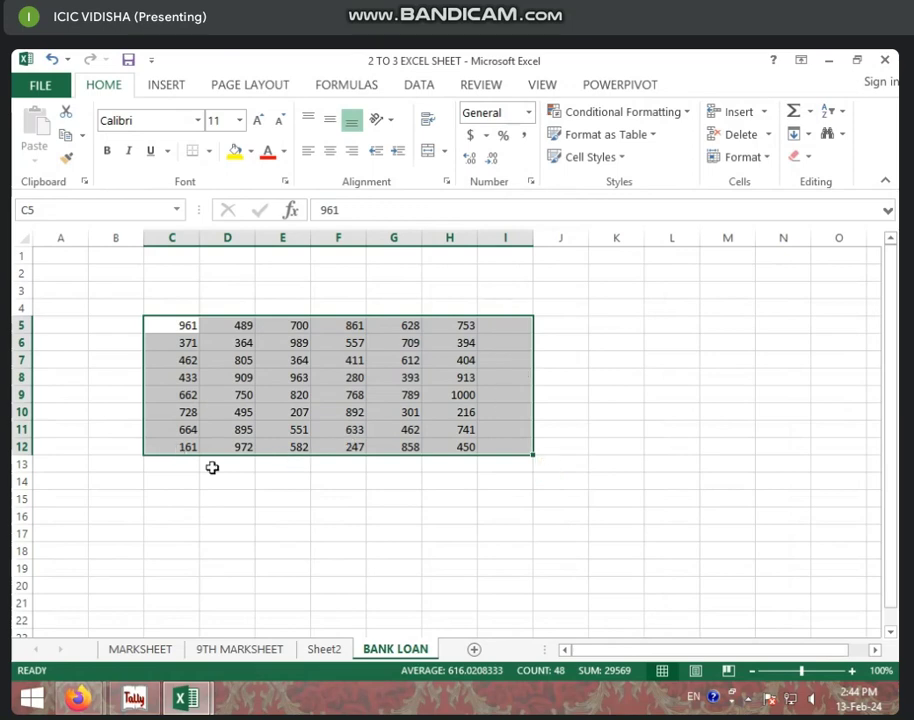
Select C5:J12 and AutoSum row totals into J5:J12, with J5 =SUM(C5:I5) showing 4392
left_click(514, 310)
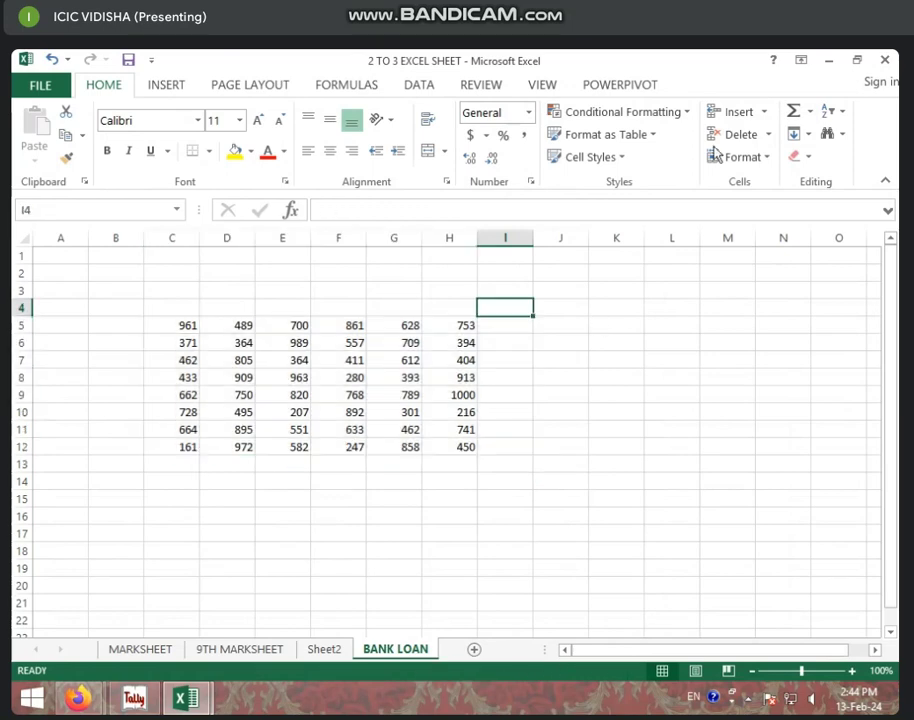
left_click(809, 111)
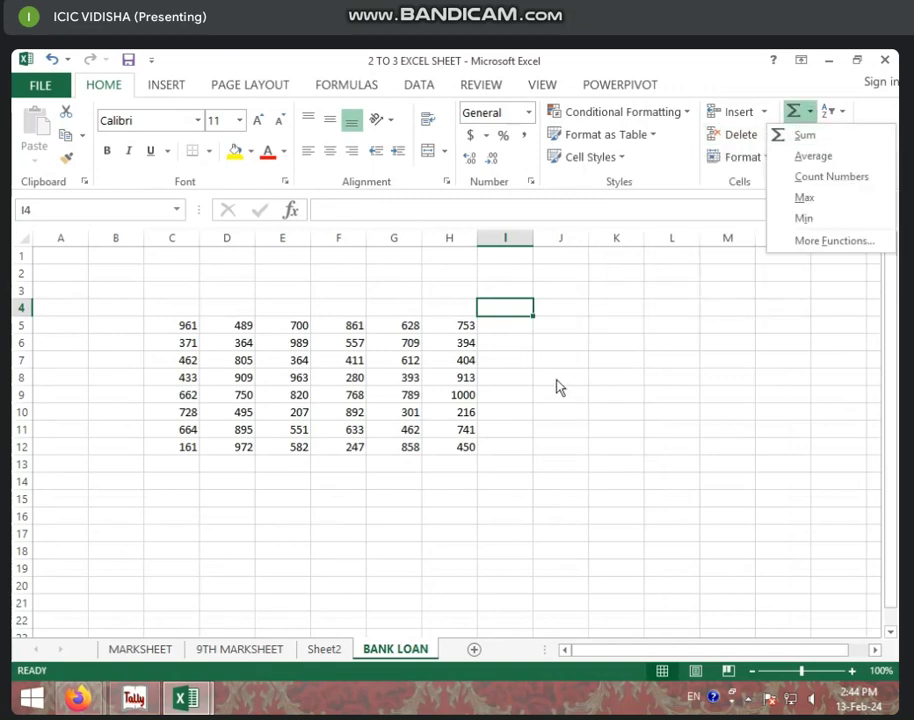
left_click(184, 326)
left_click_drag(178, 328, 539, 447)
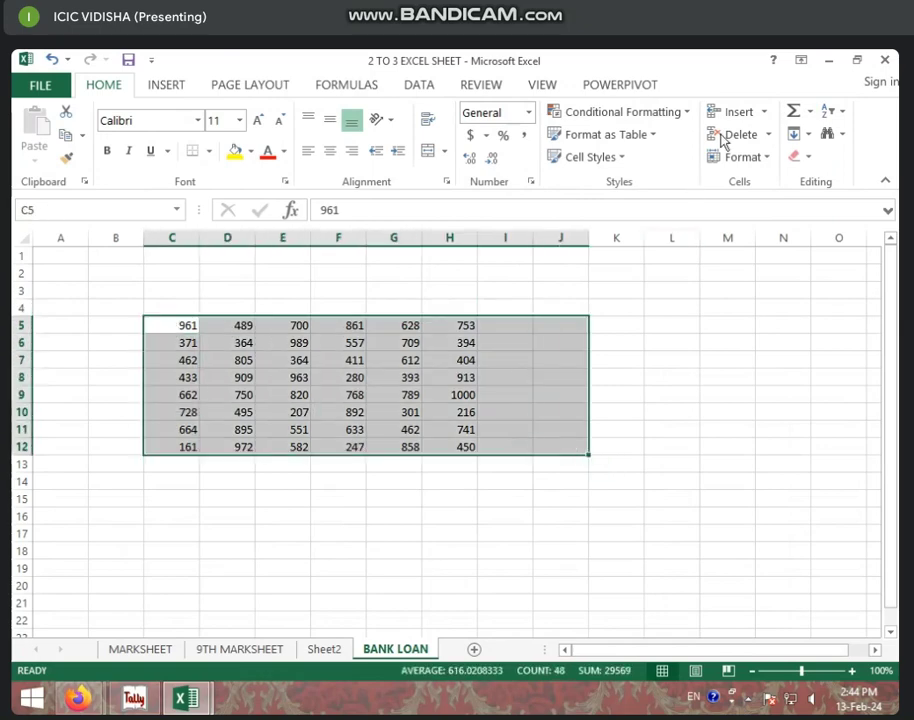
left_click(793, 113)
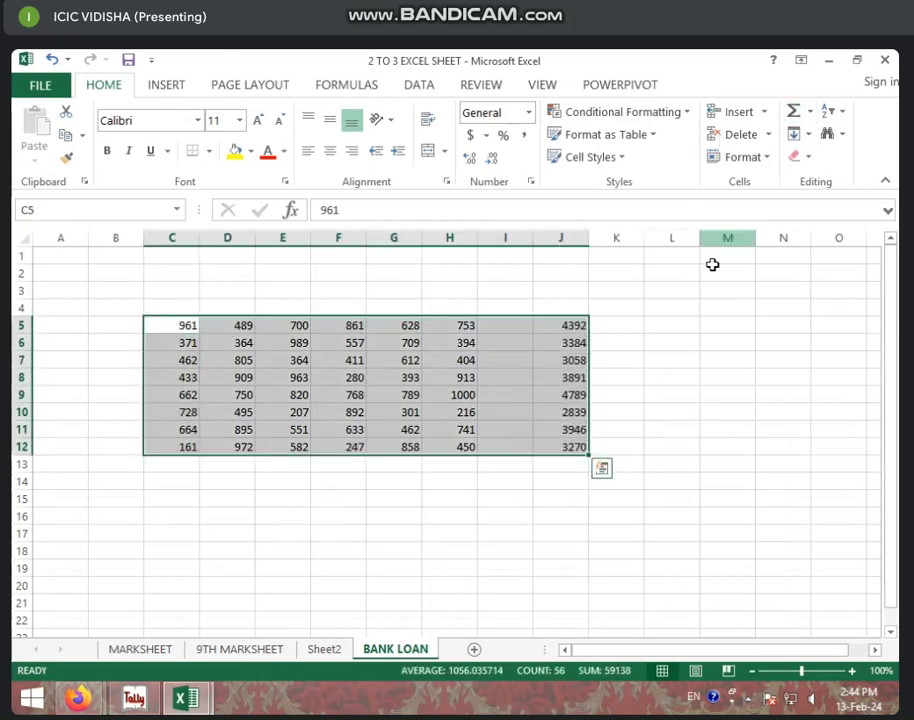
left_click(608, 394)
left_click(555, 326)
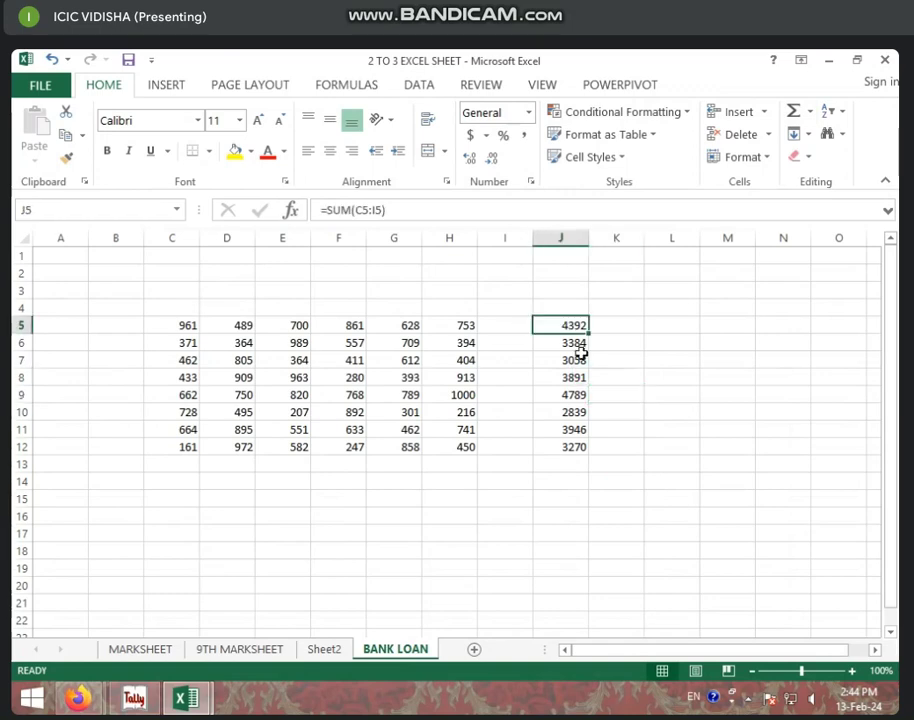
left_click(852, 671)
left_click(852, 671)
left_click(852, 671)
Zoom in further and enter 1 in cell I5
left_click(853, 672)
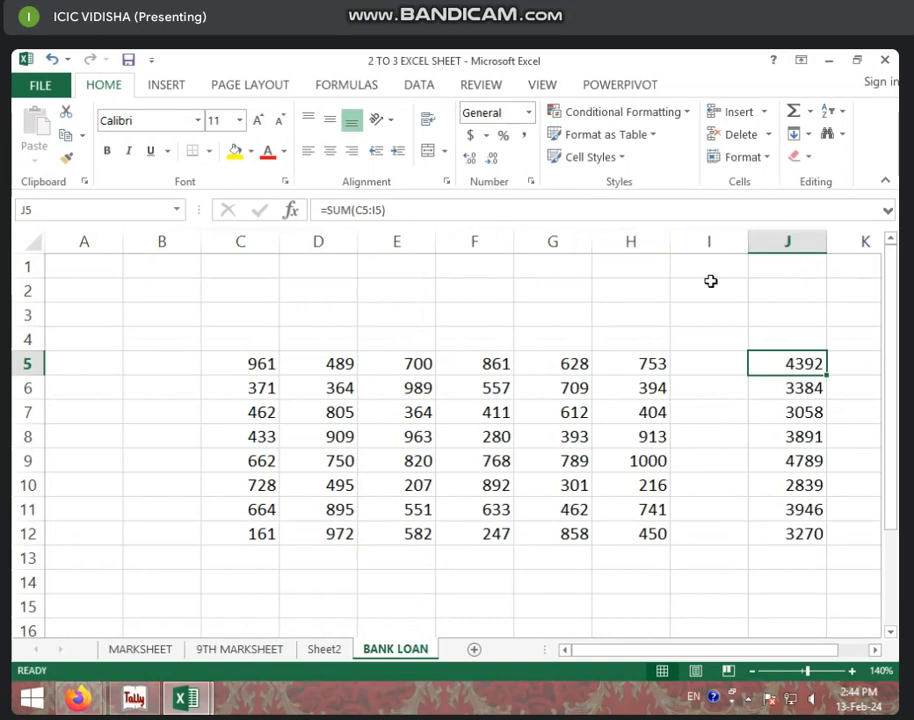
left_click(720, 362)
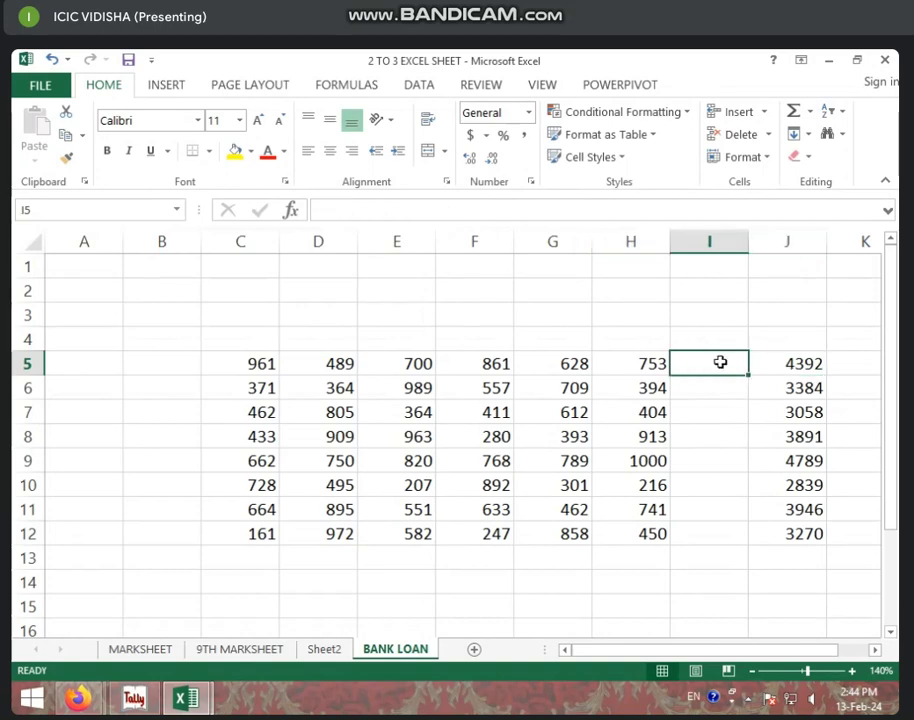
type("1")
key("Return")
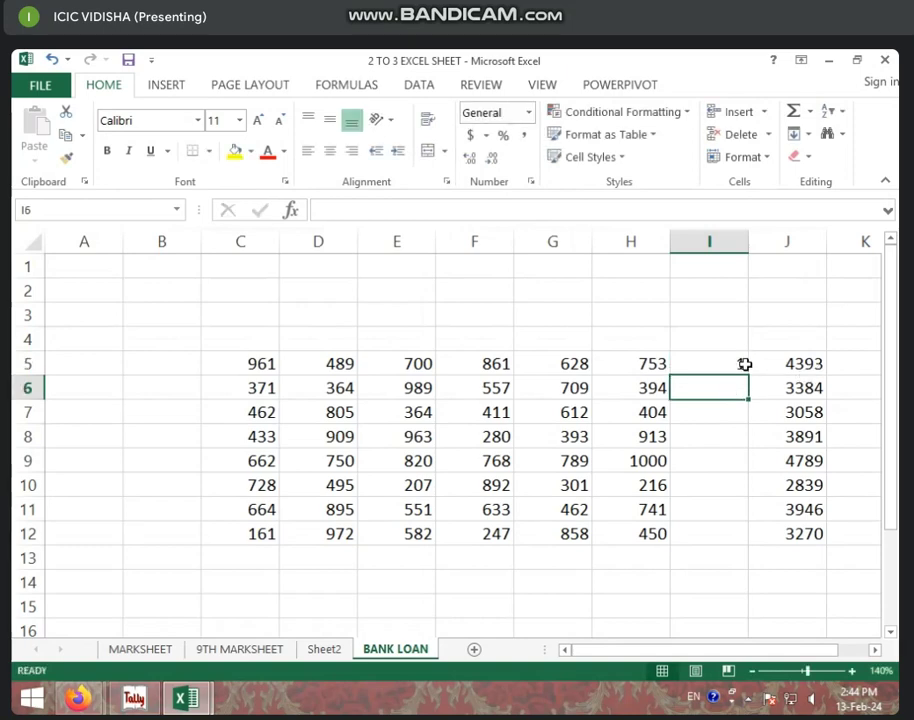
left_click(720, 362)
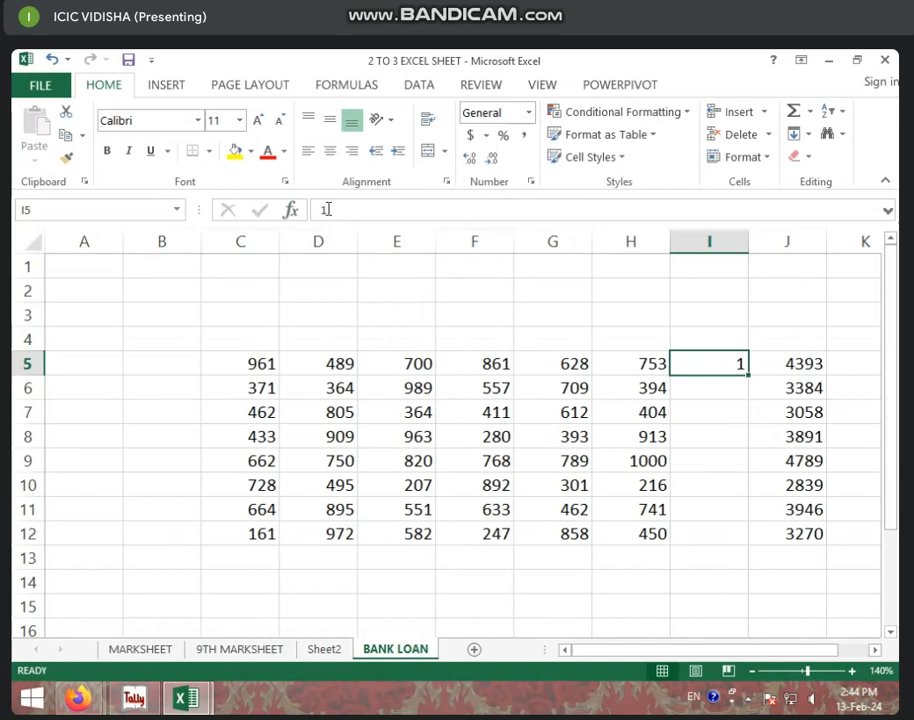
Enter =SUM(C5:I5) in J5 so the row 5 total reads 4393
left_click(821, 366)
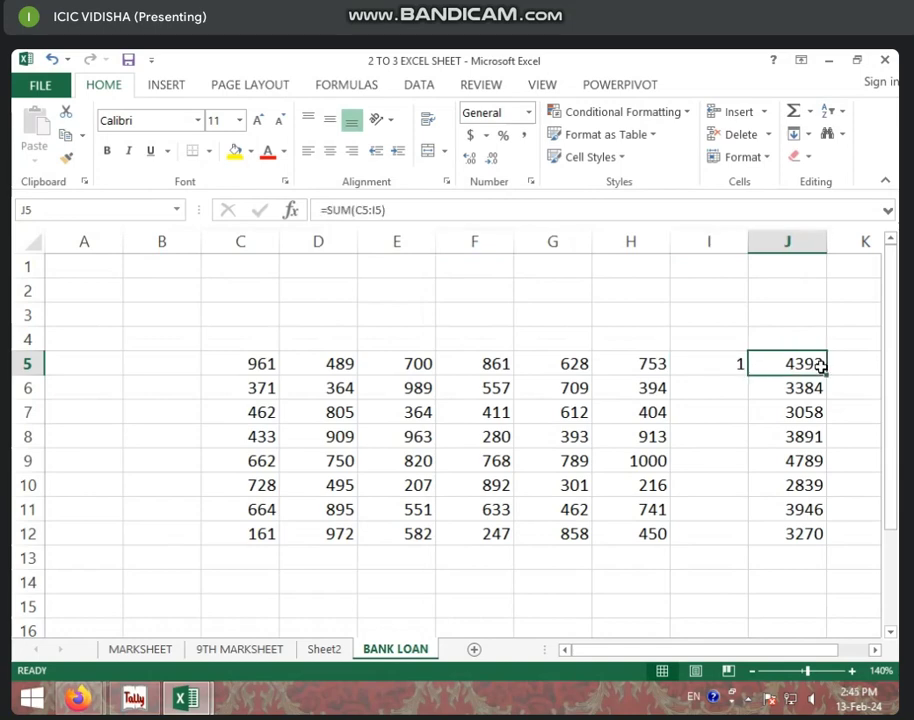
type("=SUM")
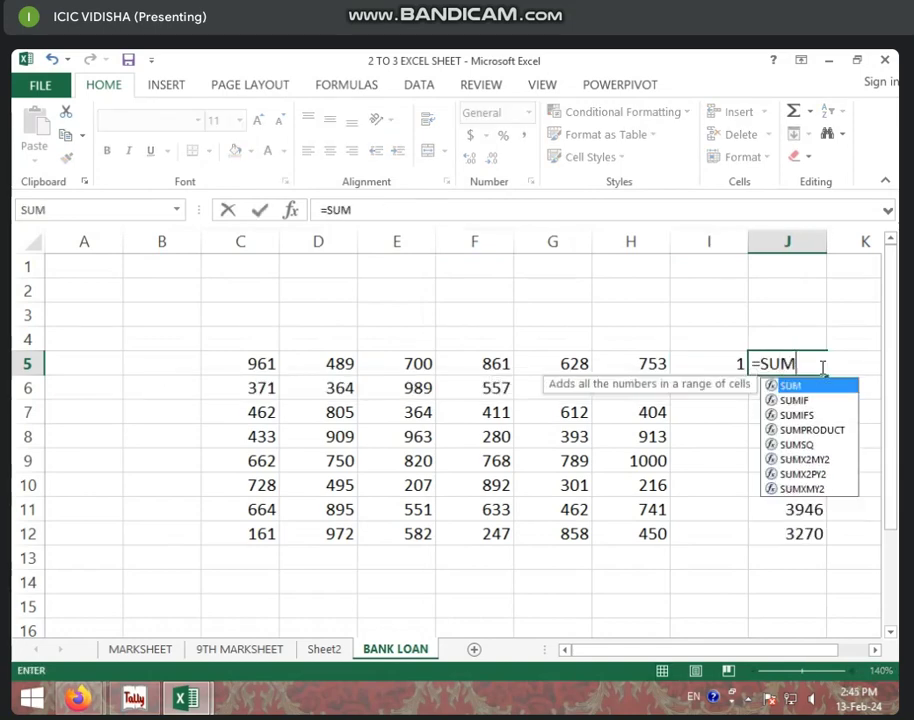
type("(")
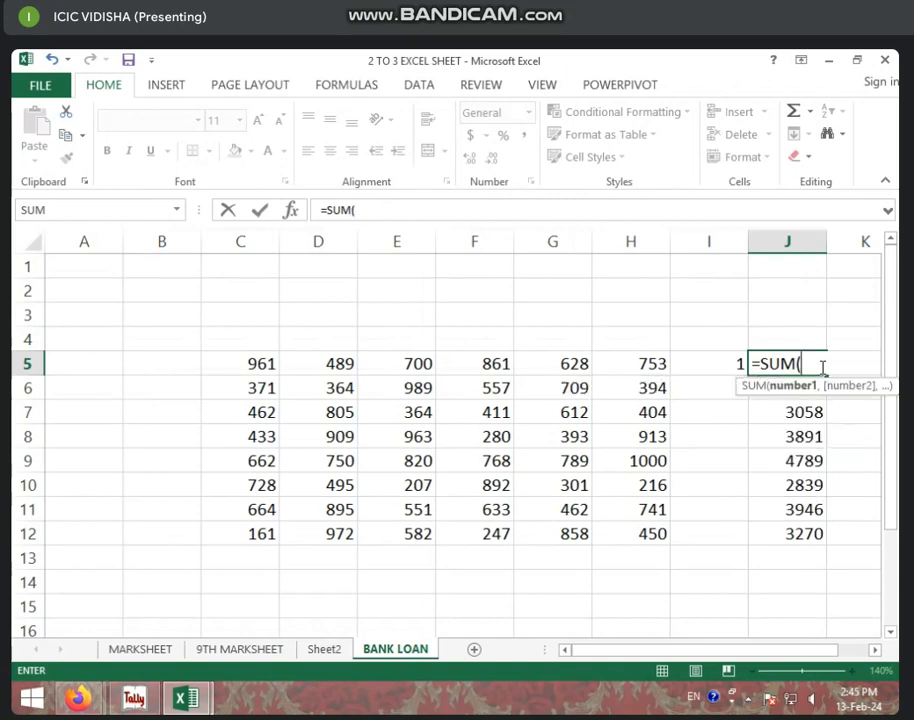
left_click(263, 361)
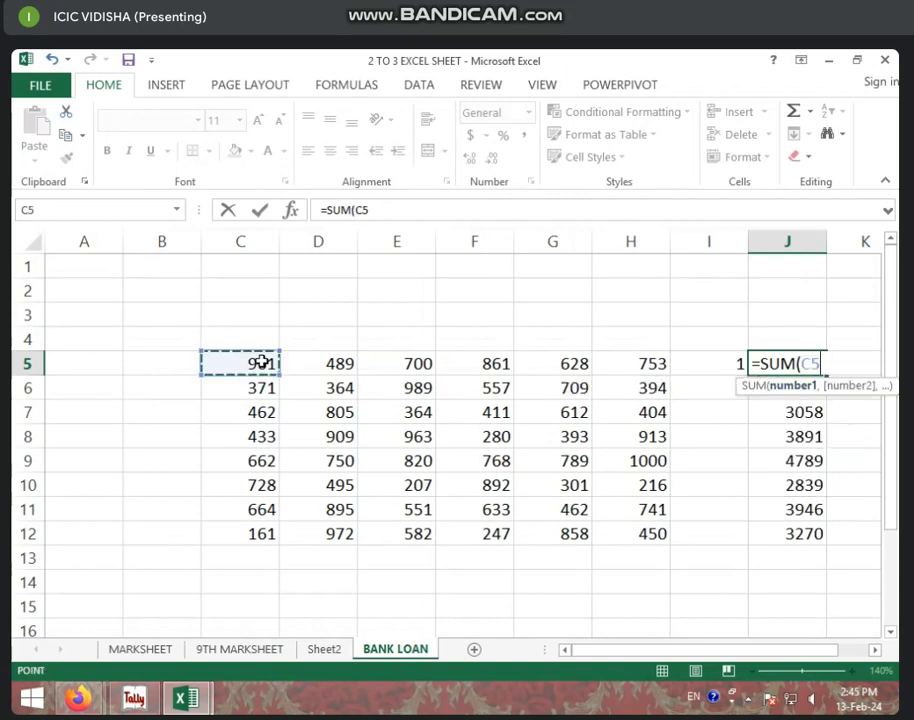
left_click_drag(284, 363, 615, 365)
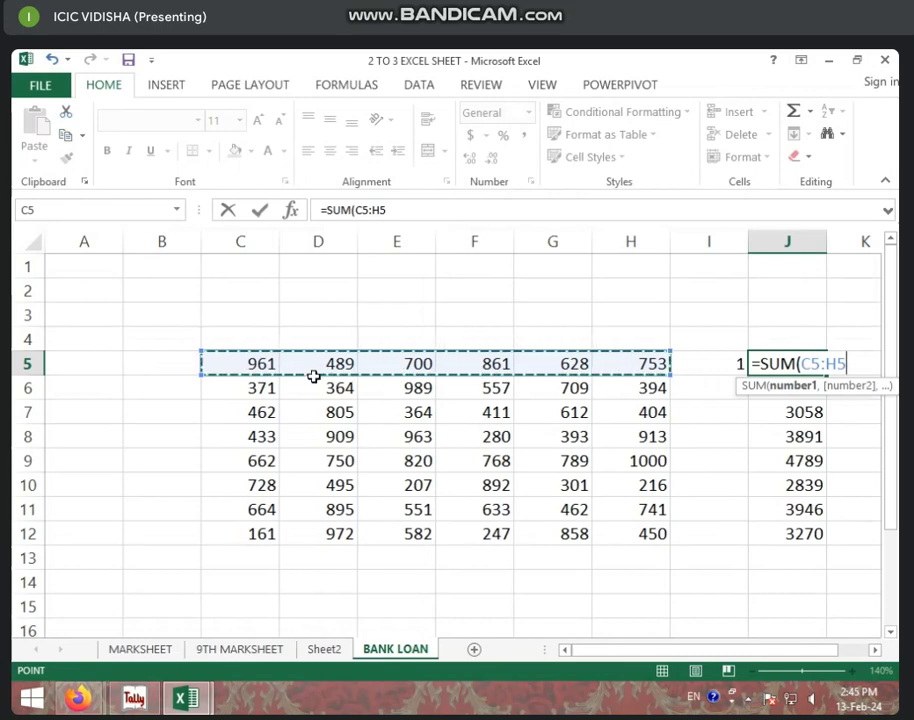
left_click(259, 367)
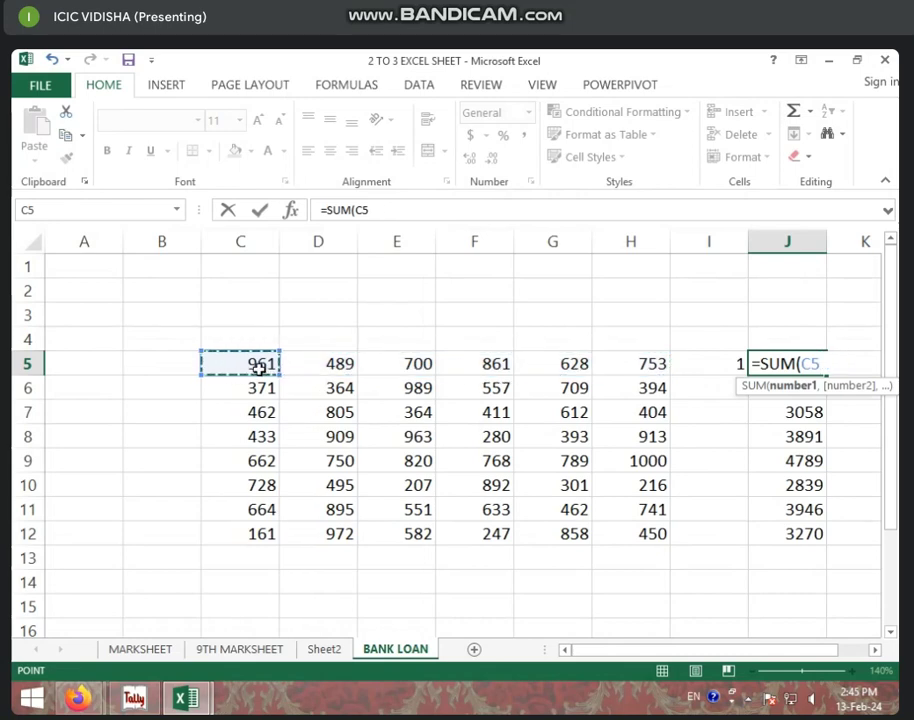
key("F8")
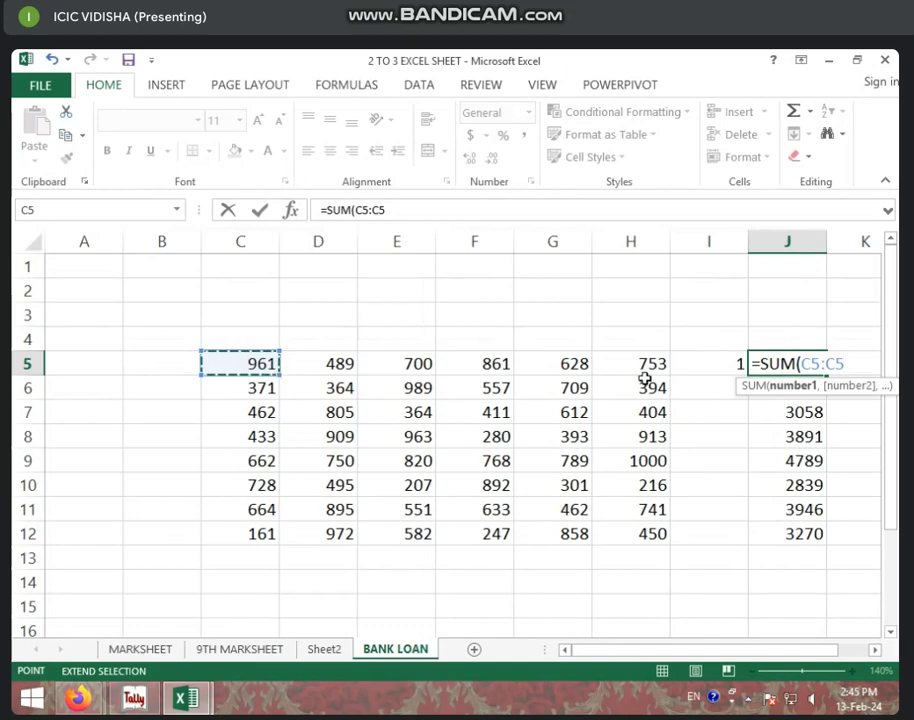
left_click(648, 366)
left_click(704, 366)
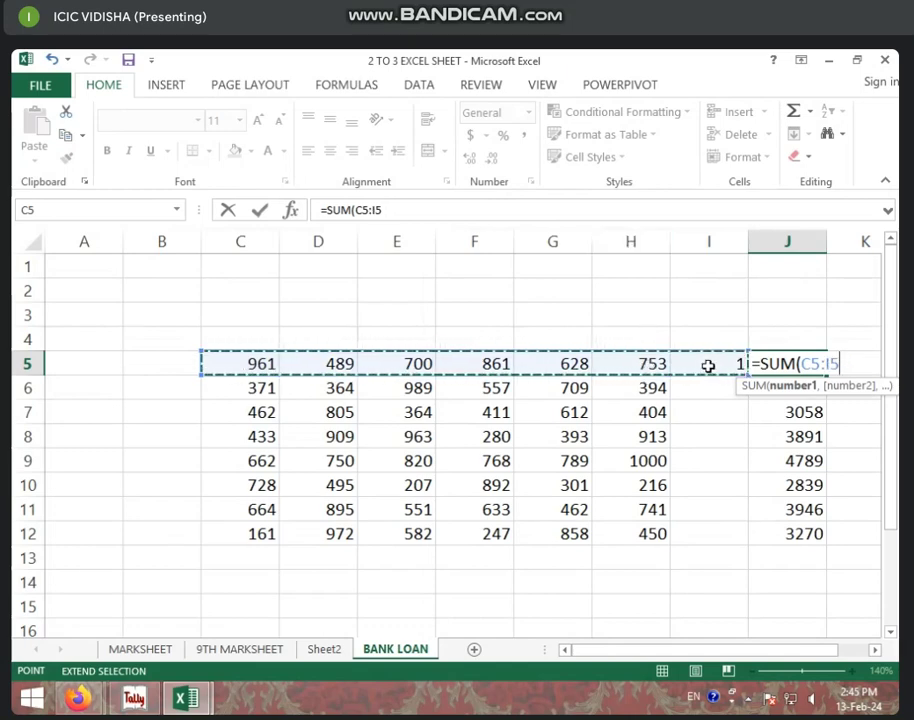
type(")")
key("Return")
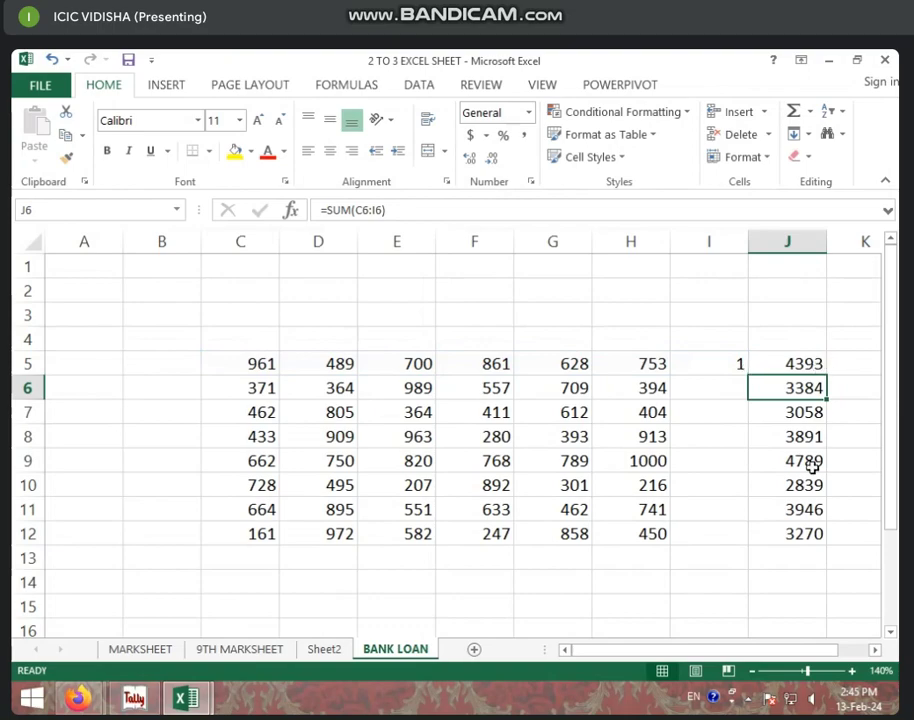